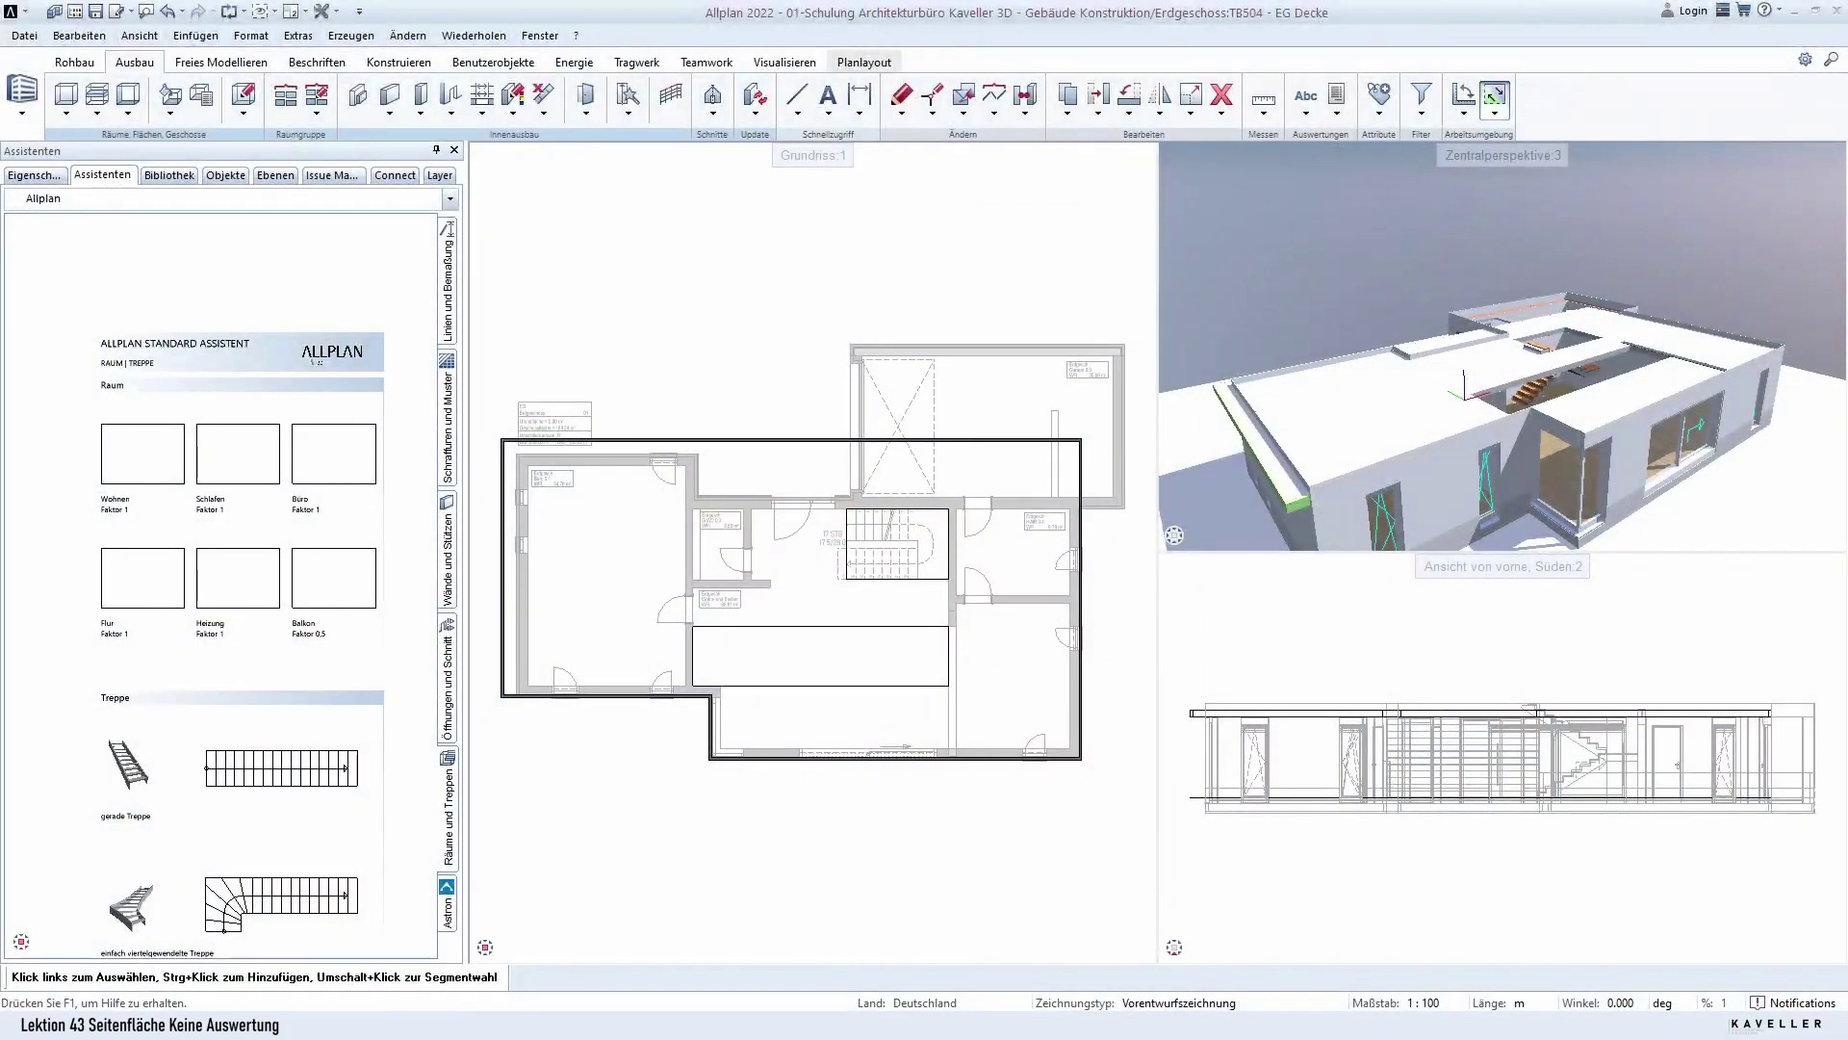
Orbit, zoom and pan the 3D perspective around the green slab edge, then orbit back to a whole-roof overview.
{"action": "mouse_move", "coordinate": [1502, 308]}
{"action": "left_mouse_down"}
{"action": "mouse_move", "coordinate": [1423, 284]}
{"action": "mouse_move", "coordinate": [1541, 346]}
{"action": "mouse_move", "coordinate": [1534, 371]}
{"action": "left_mouse_up"}
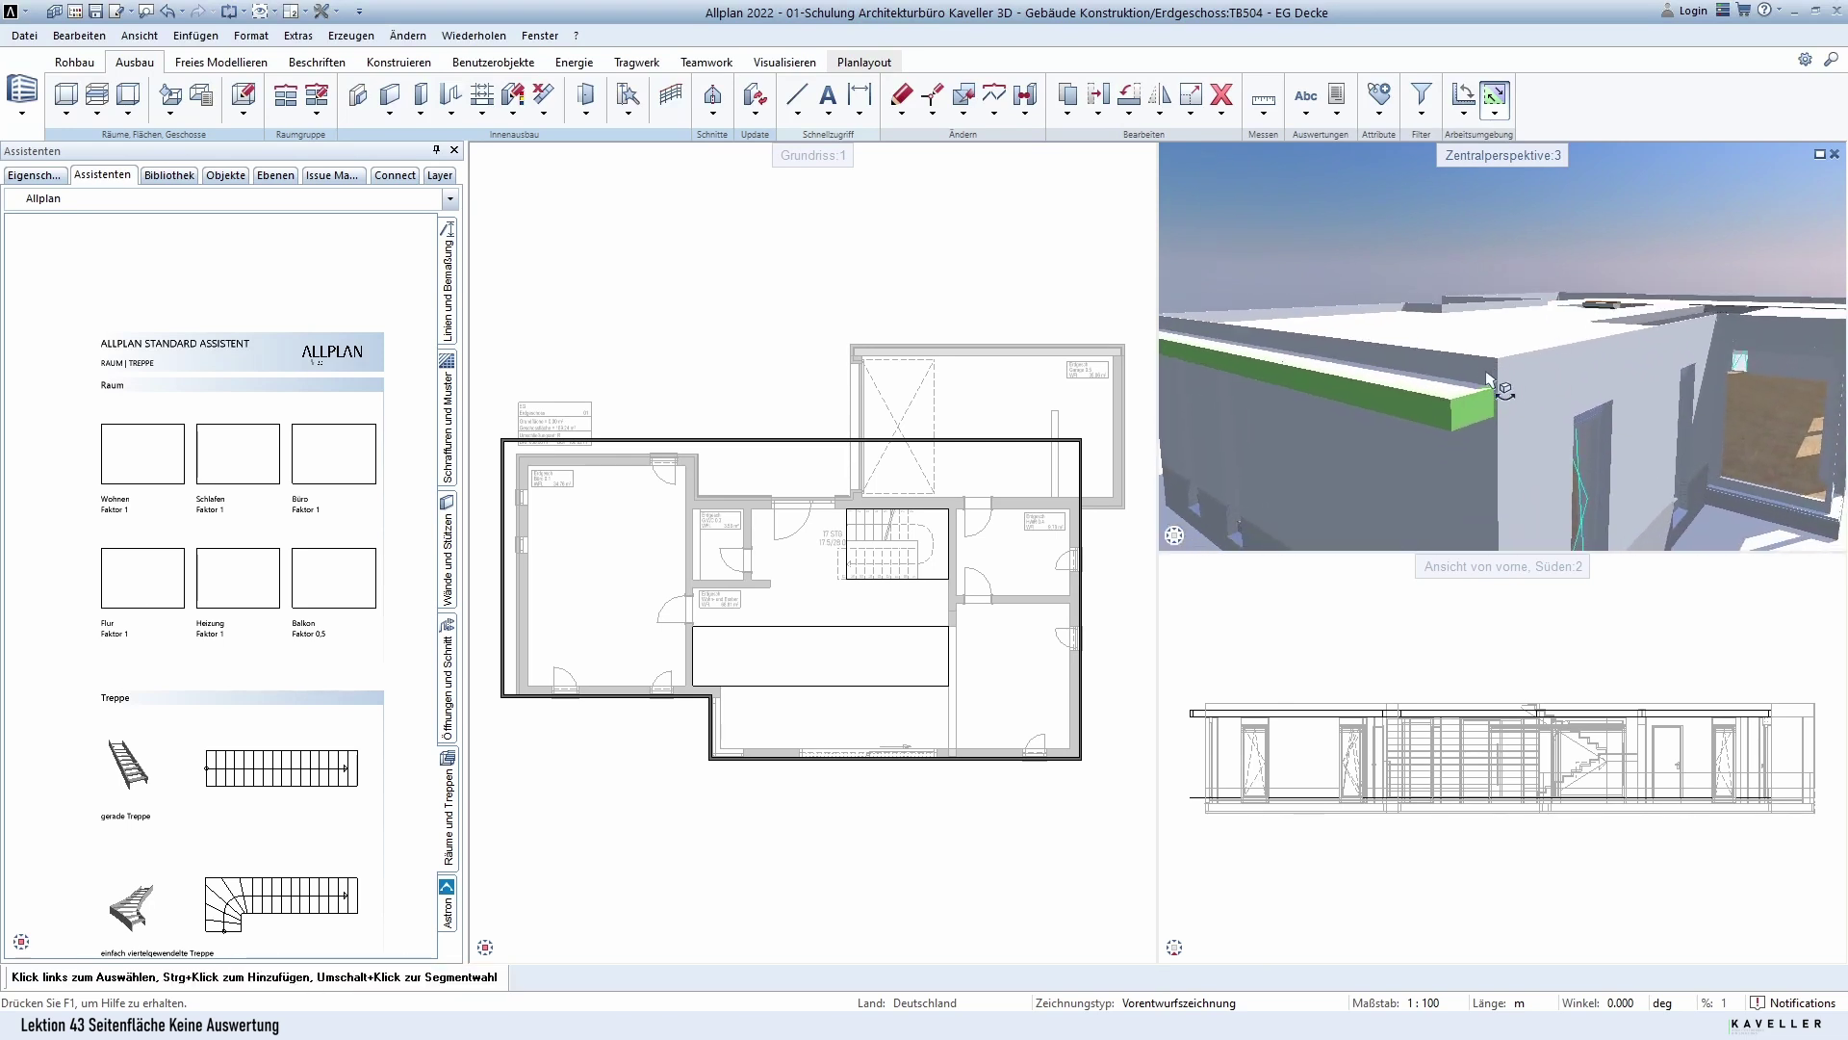
{"action": "left_click_drag", "start_coordinate": [1508, 372], "coordinate": [1536, 408]}
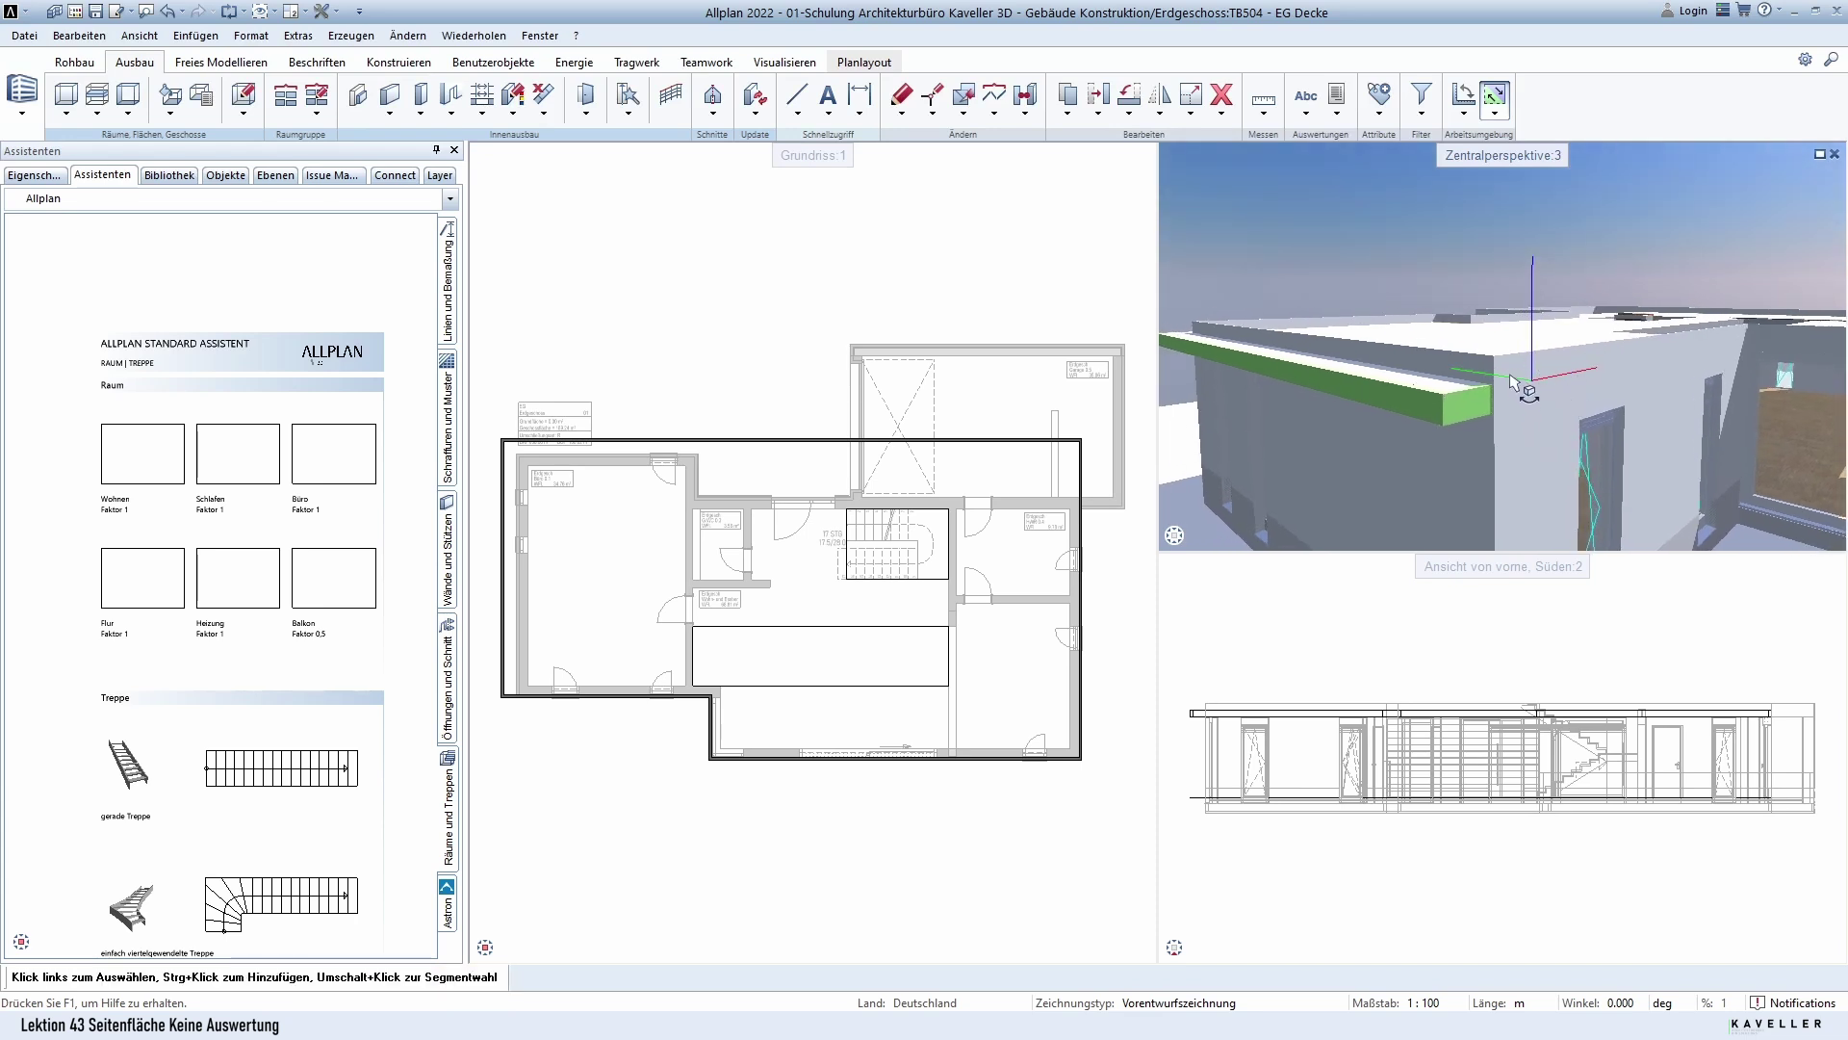
{"action": "scroll", "coordinate": [1530, 412], "scroll_direction": "up", "scroll_amount": 3}
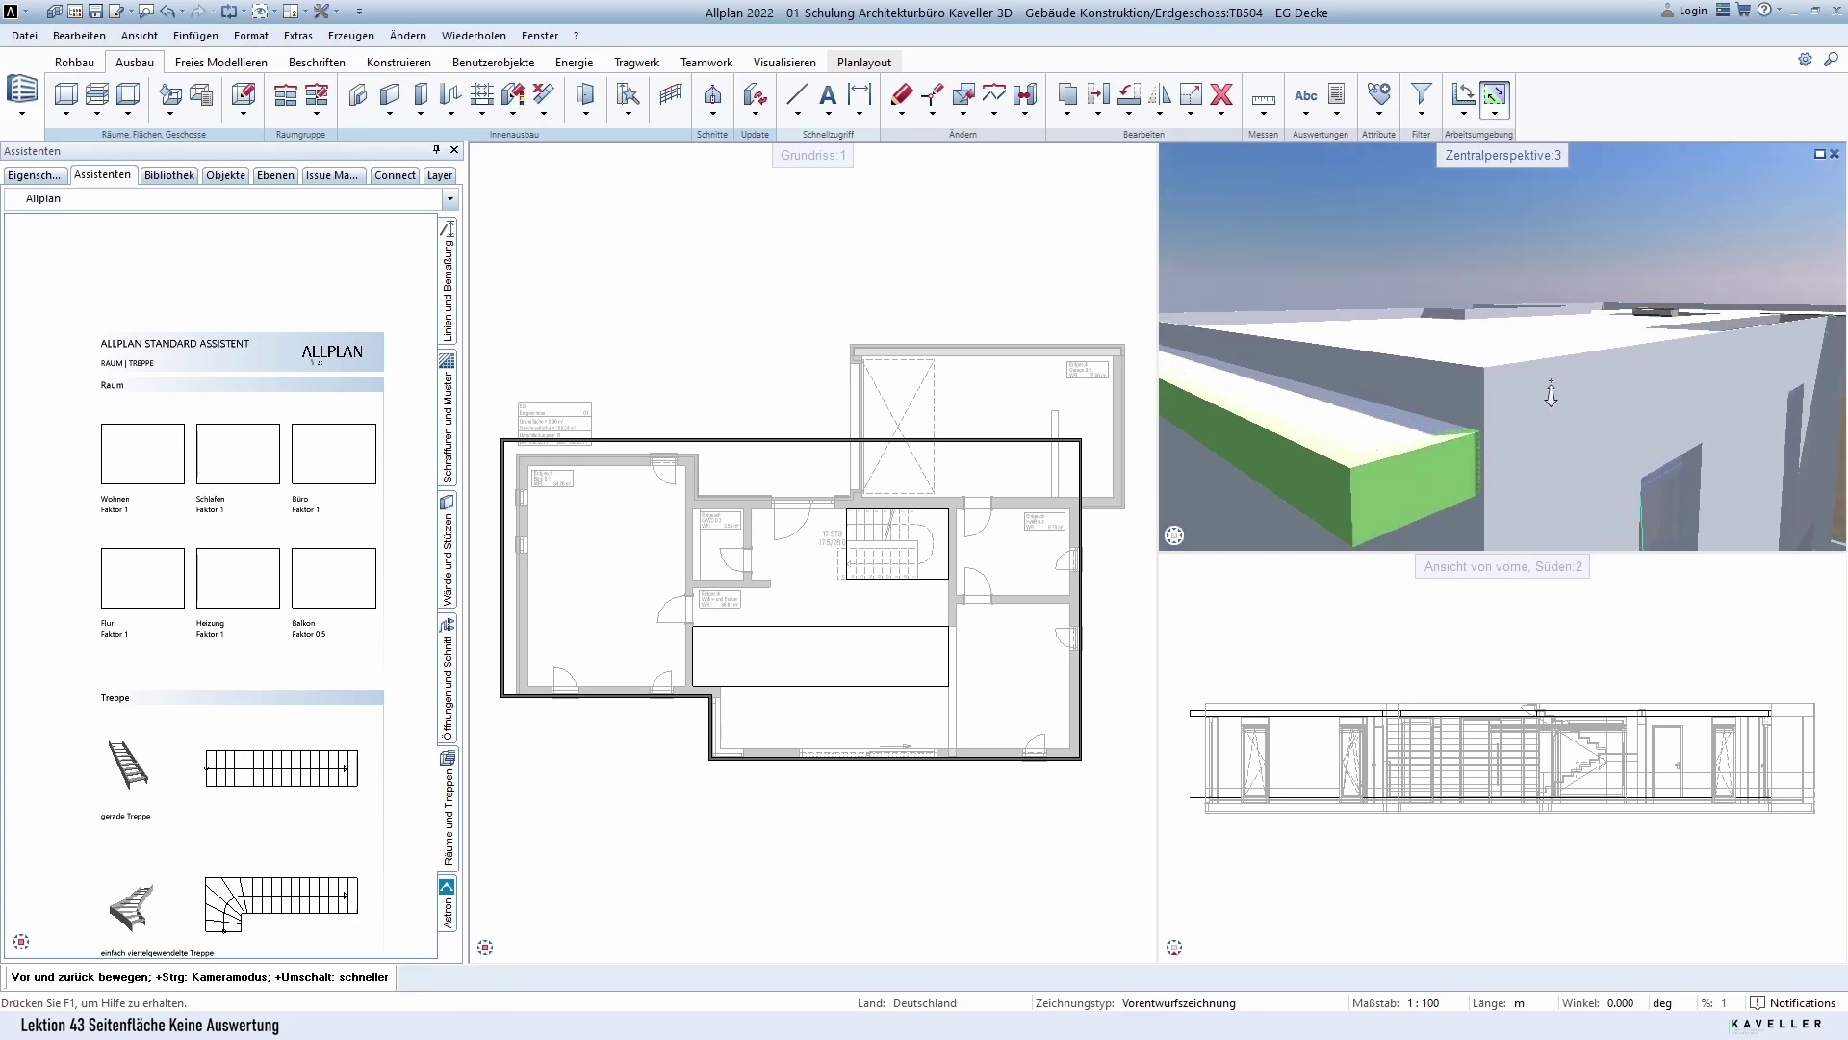
{"action": "scroll", "coordinate": [1538, 416], "scroll_direction": "up", "scroll_amount": 2}
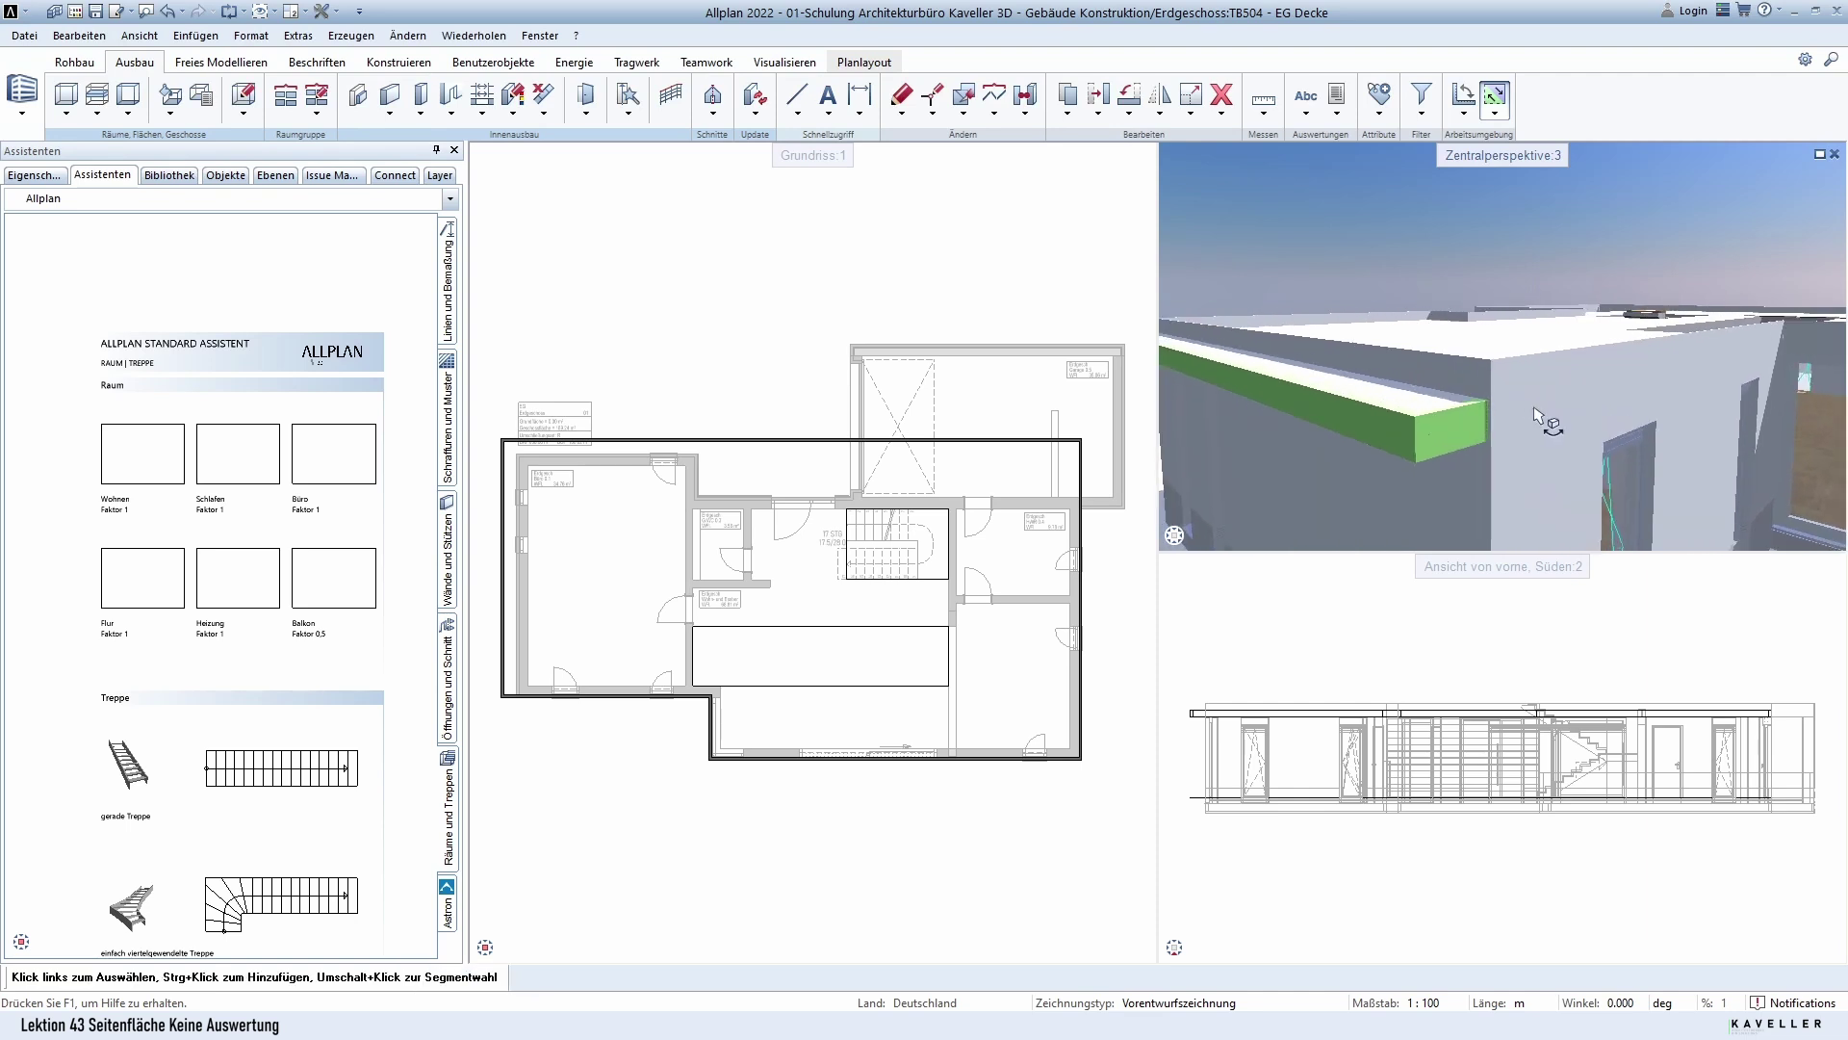
{"action": "mouse_move", "coordinate": [1500, 416]}
{"action": "middle_mouse_down"}
{"action": "mouse_move", "coordinate": [1481, 408]}
{"action": "mouse_move", "coordinate": [1503, 382]}
{"action": "middle_mouse_up"}
{"action": "mouse_move", "coordinate": [1423, 301]}
{"action": "middle_mouse_down"}
{"action": "mouse_move", "coordinate": [1527, 384]}
{"action": "mouse_move", "coordinate": [1685, 260]}
{"action": "mouse_move", "coordinate": [1559, 302]}
{"action": "middle_mouse_up"}
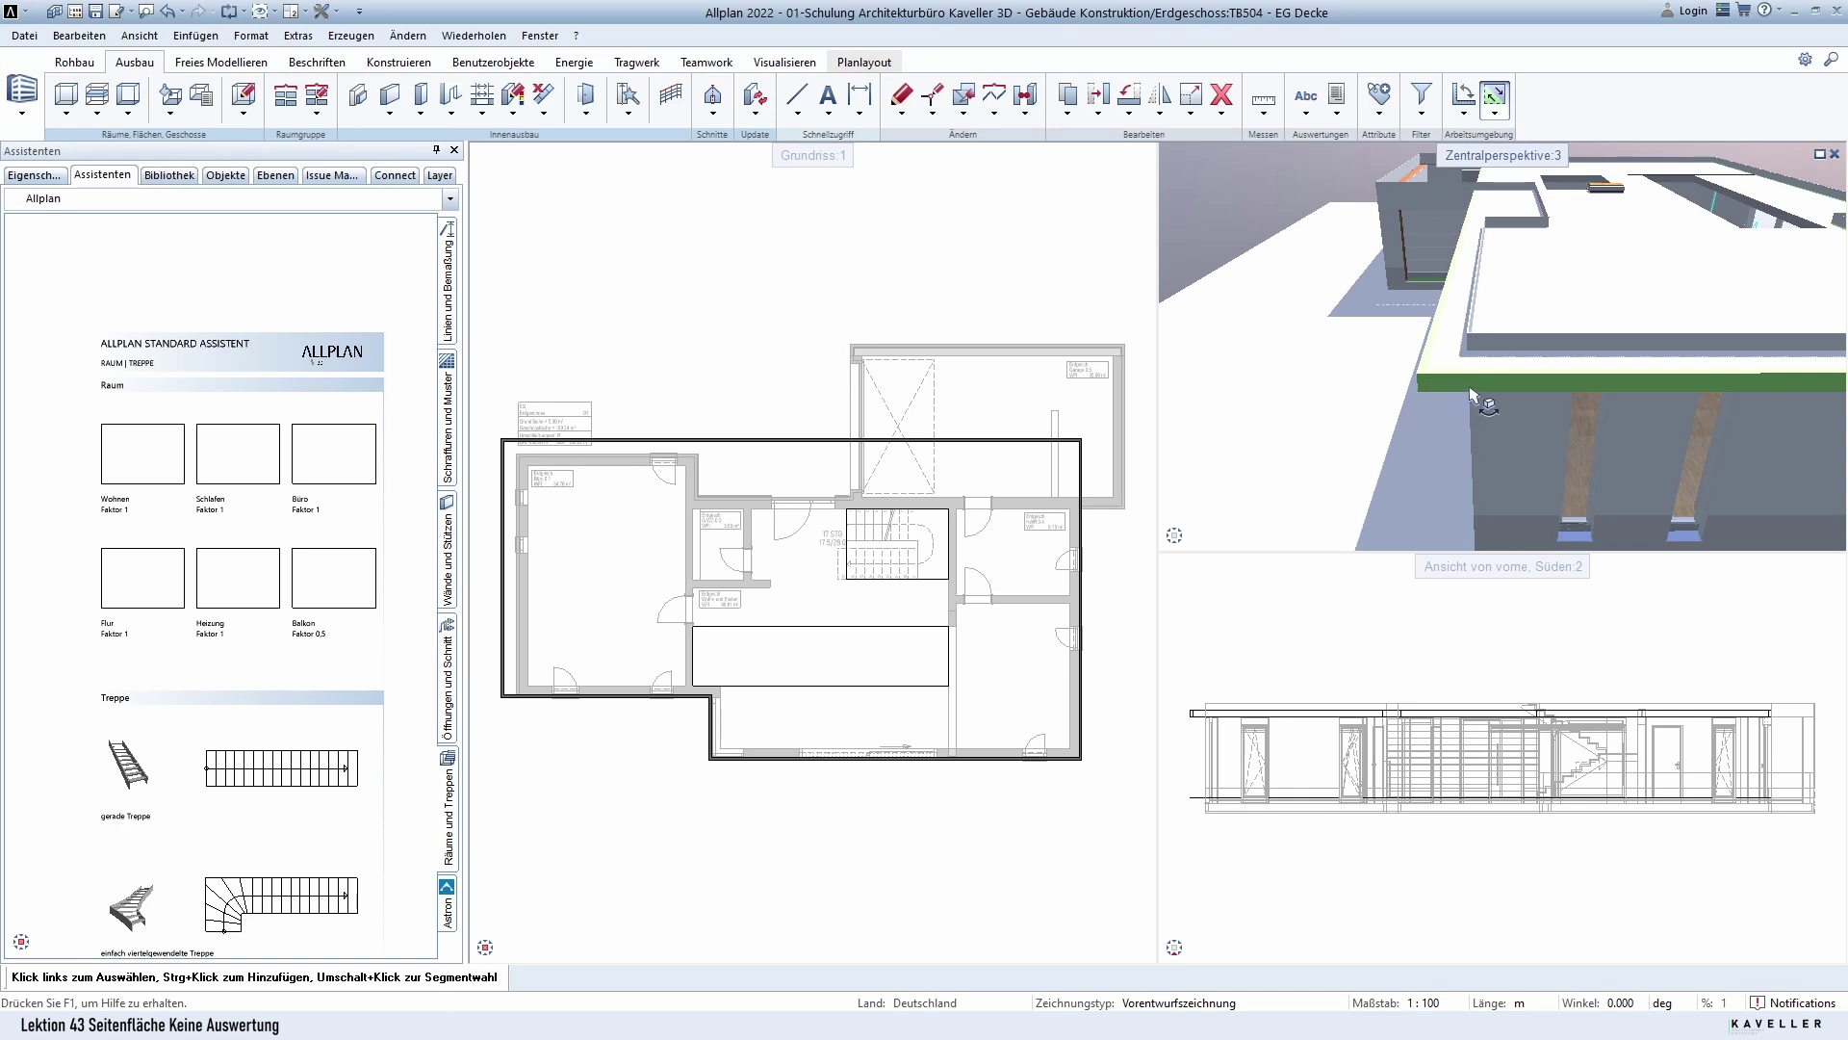
{"action": "middle_click_drag", "start_coordinate": [1483, 389], "coordinate": [1492, 402], "text": "shift"}
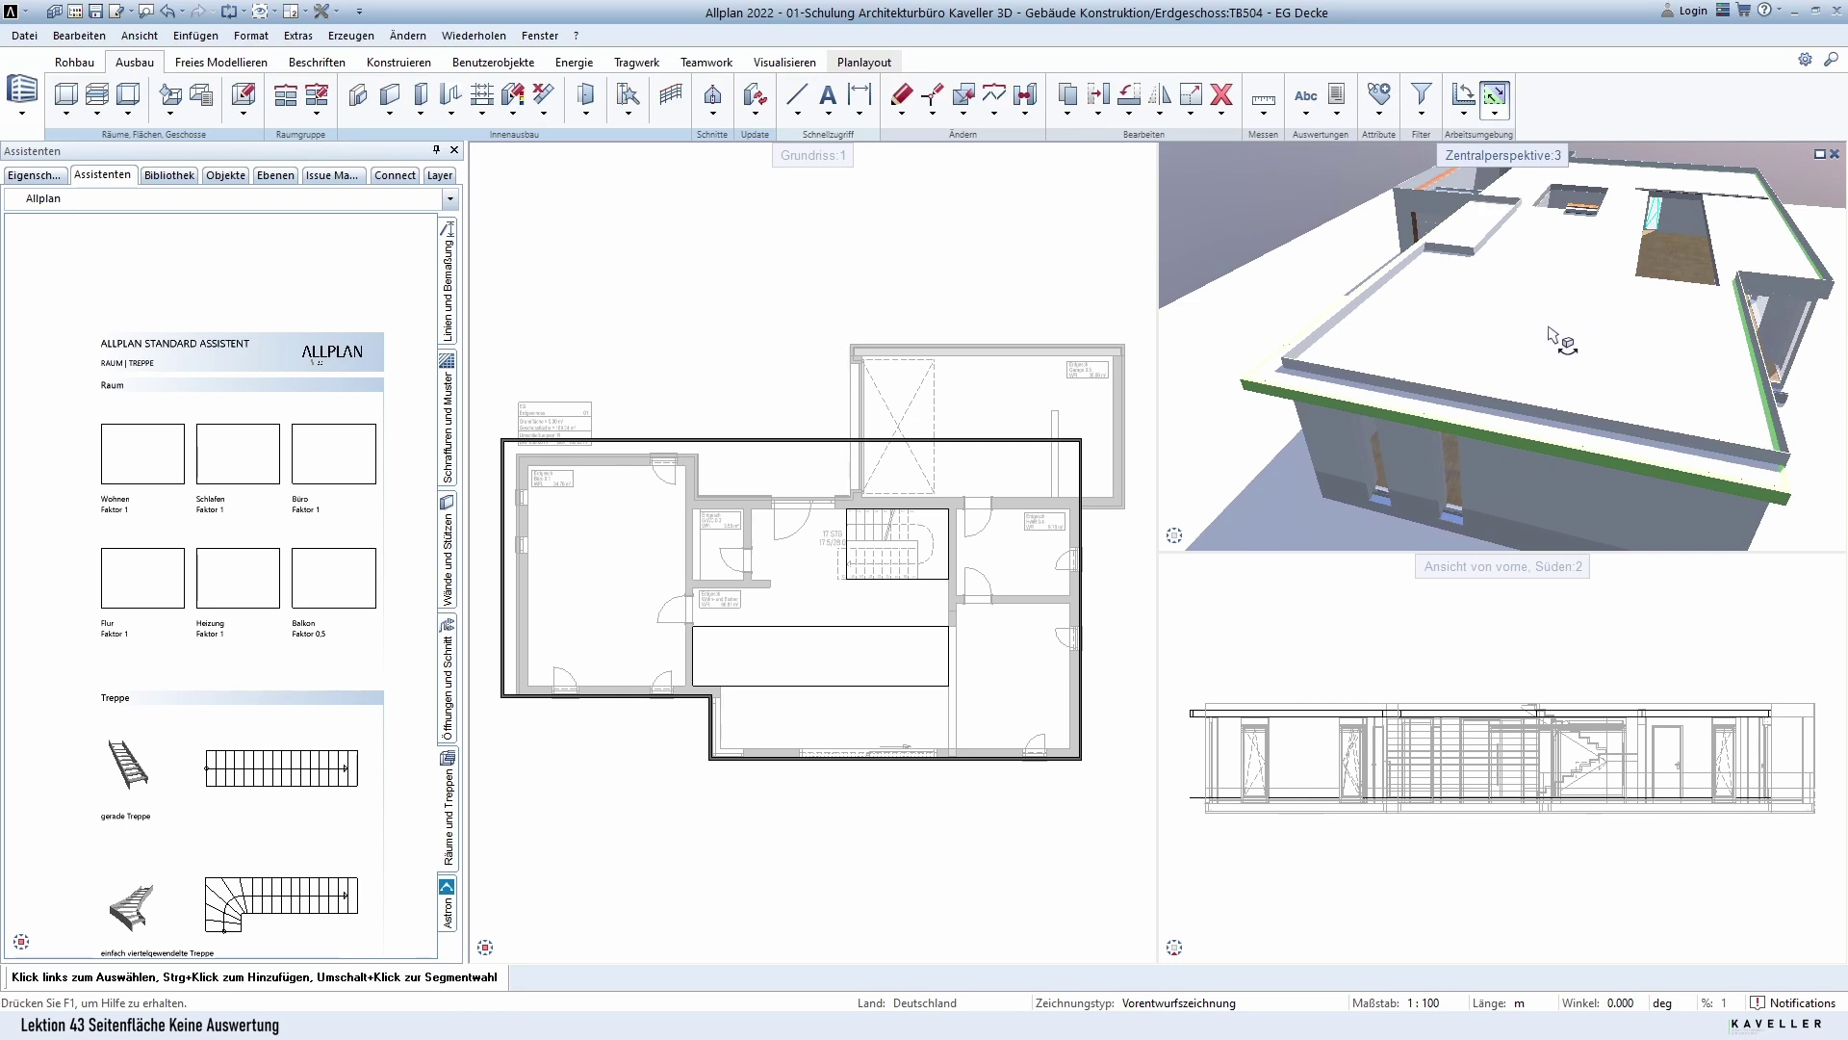
{"action": "mouse_move", "coordinate": [1526, 338]}
{"action": "middle_mouse_down", "text": "shift"}
{"action": "mouse_move", "coordinate": [1656, 382]}
{"action": "mouse_move", "coordinate": [1627, 323]}
{"action": "middle_mouse_up", "text": "shift"}
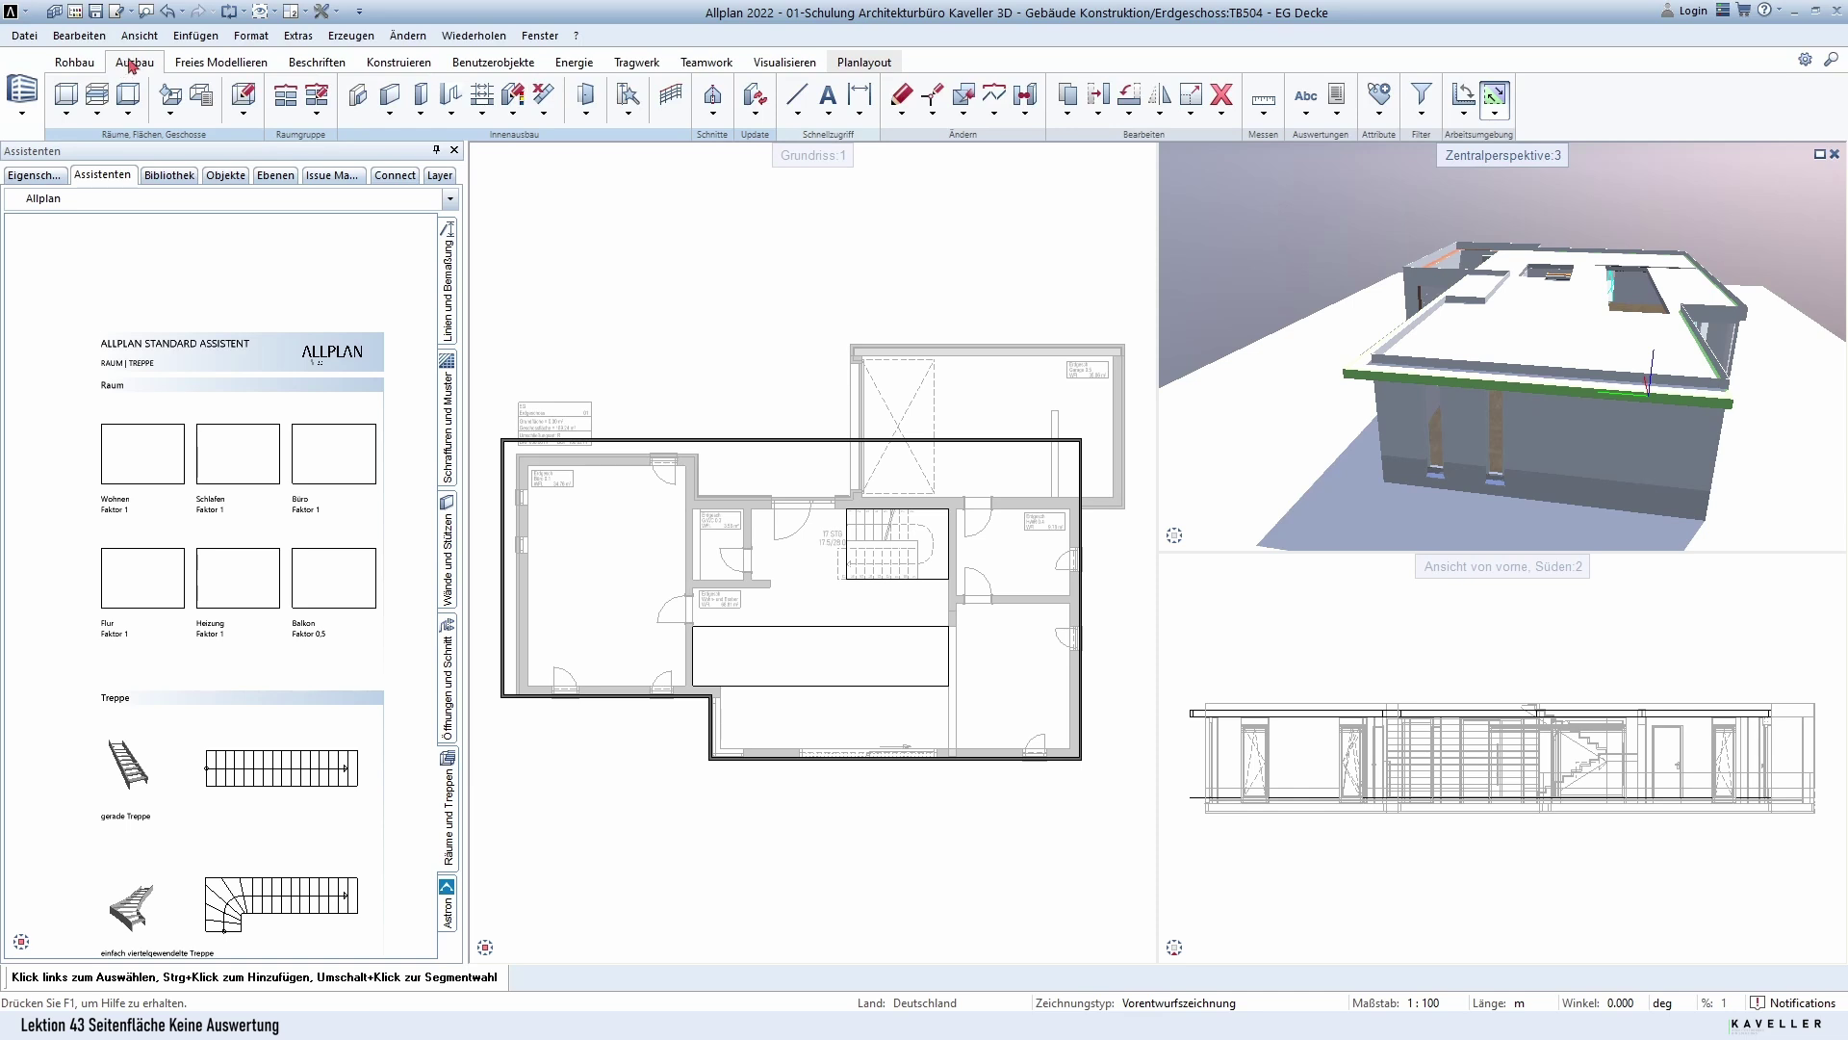
Start the Seitenfläche side-surface tool from Ausbauflächen and open its properties.
{"action": "left_click", "coordinate": [130, 117]}
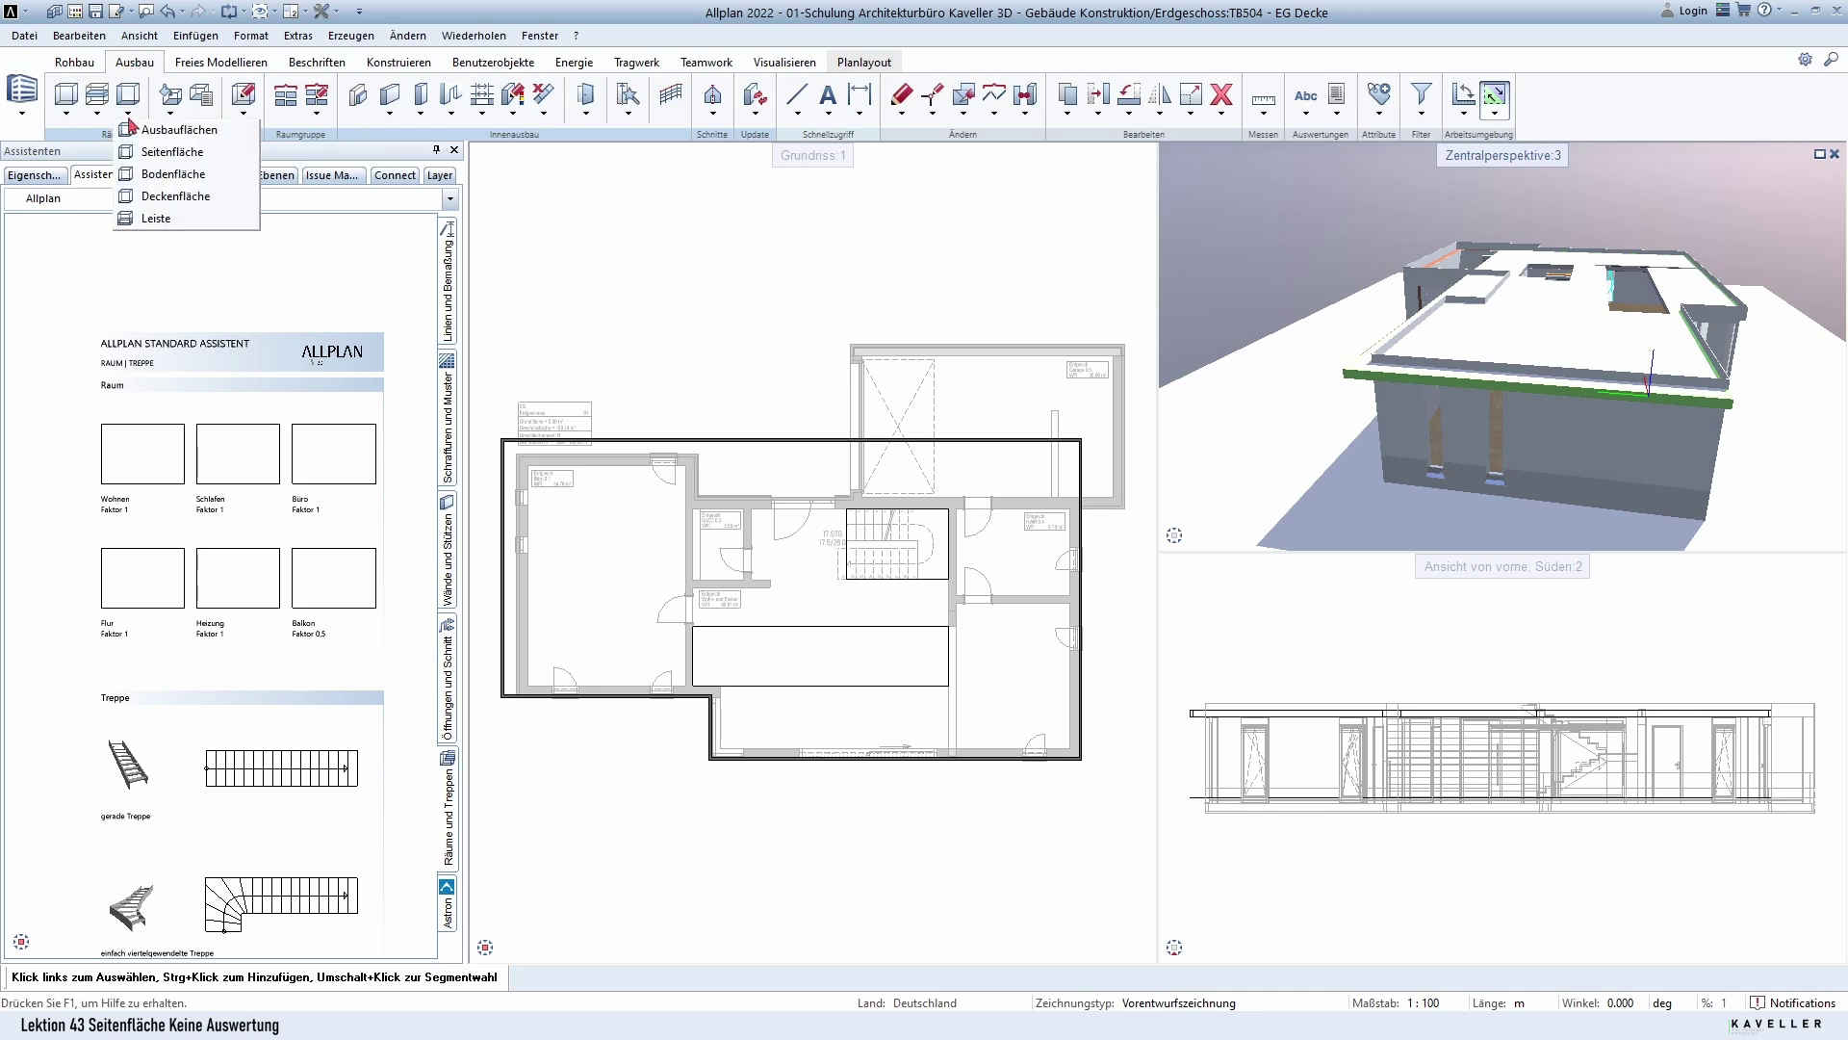
{"action": "left_click", "coordinate": [207, 157]}
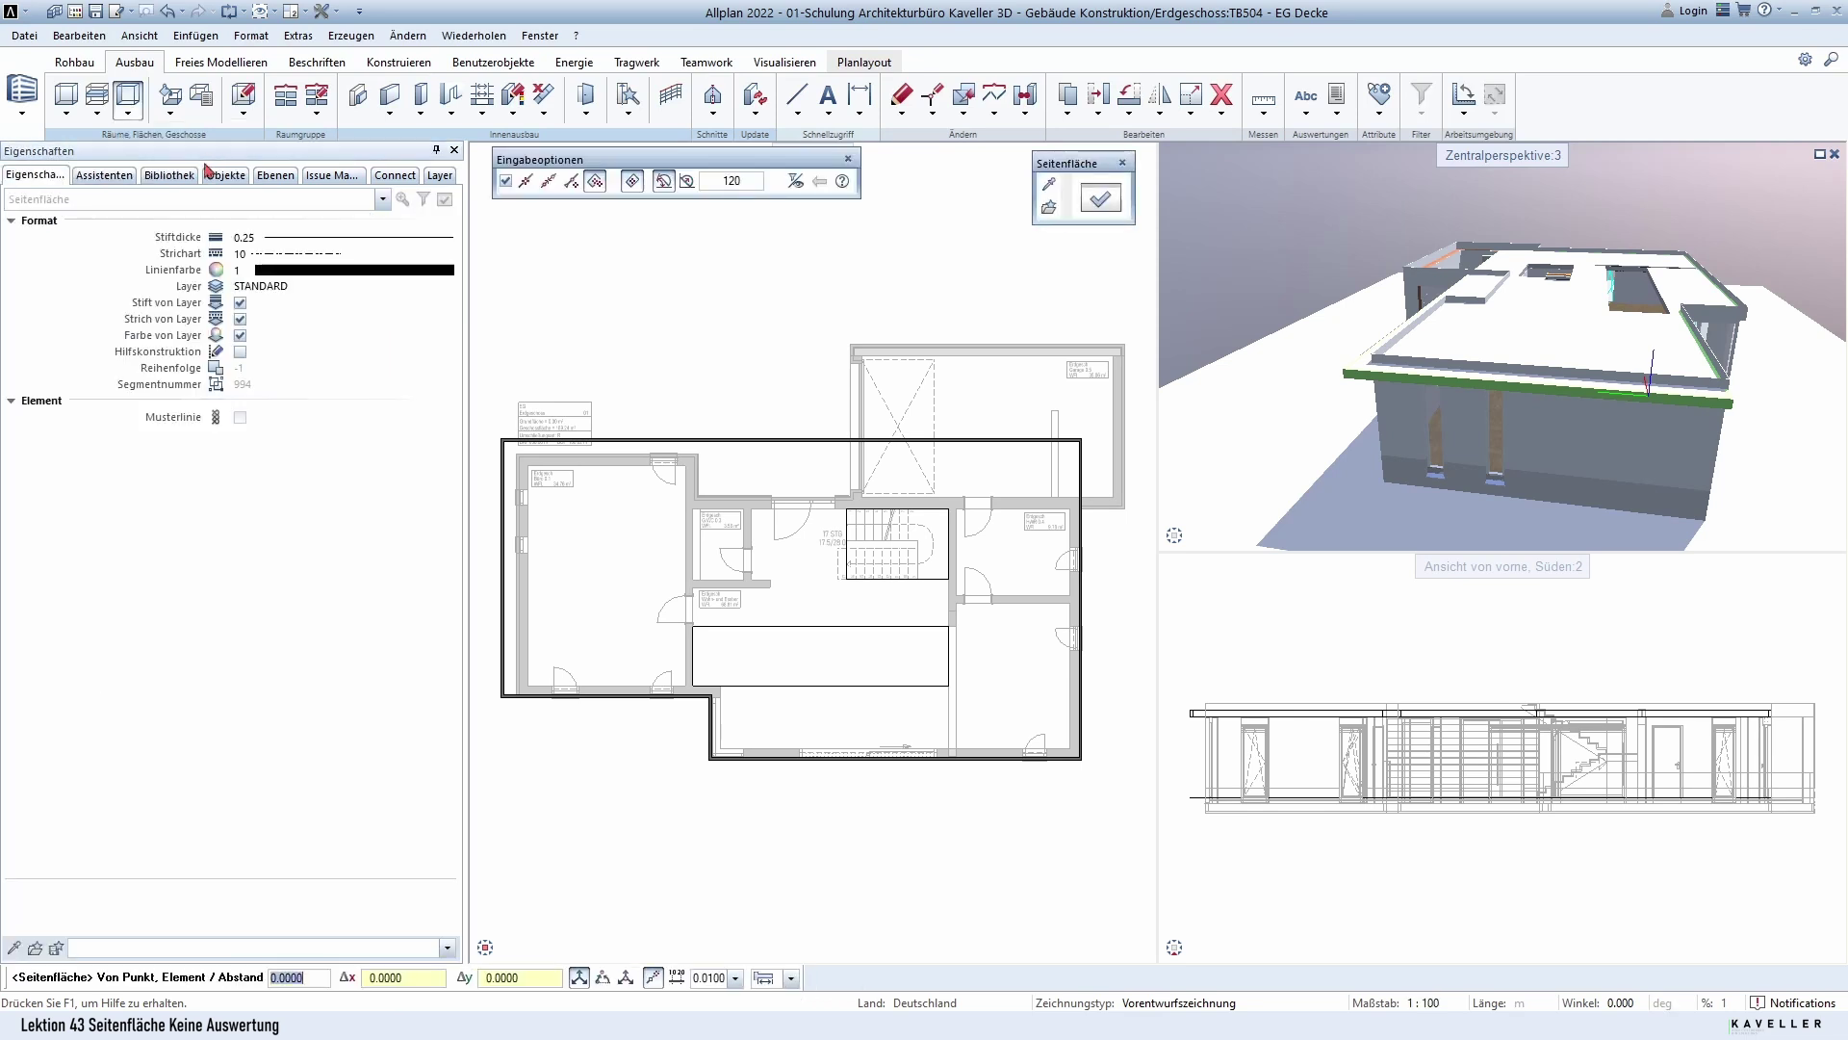
{"action": "left_click", "coordinate": [1120, 216]}
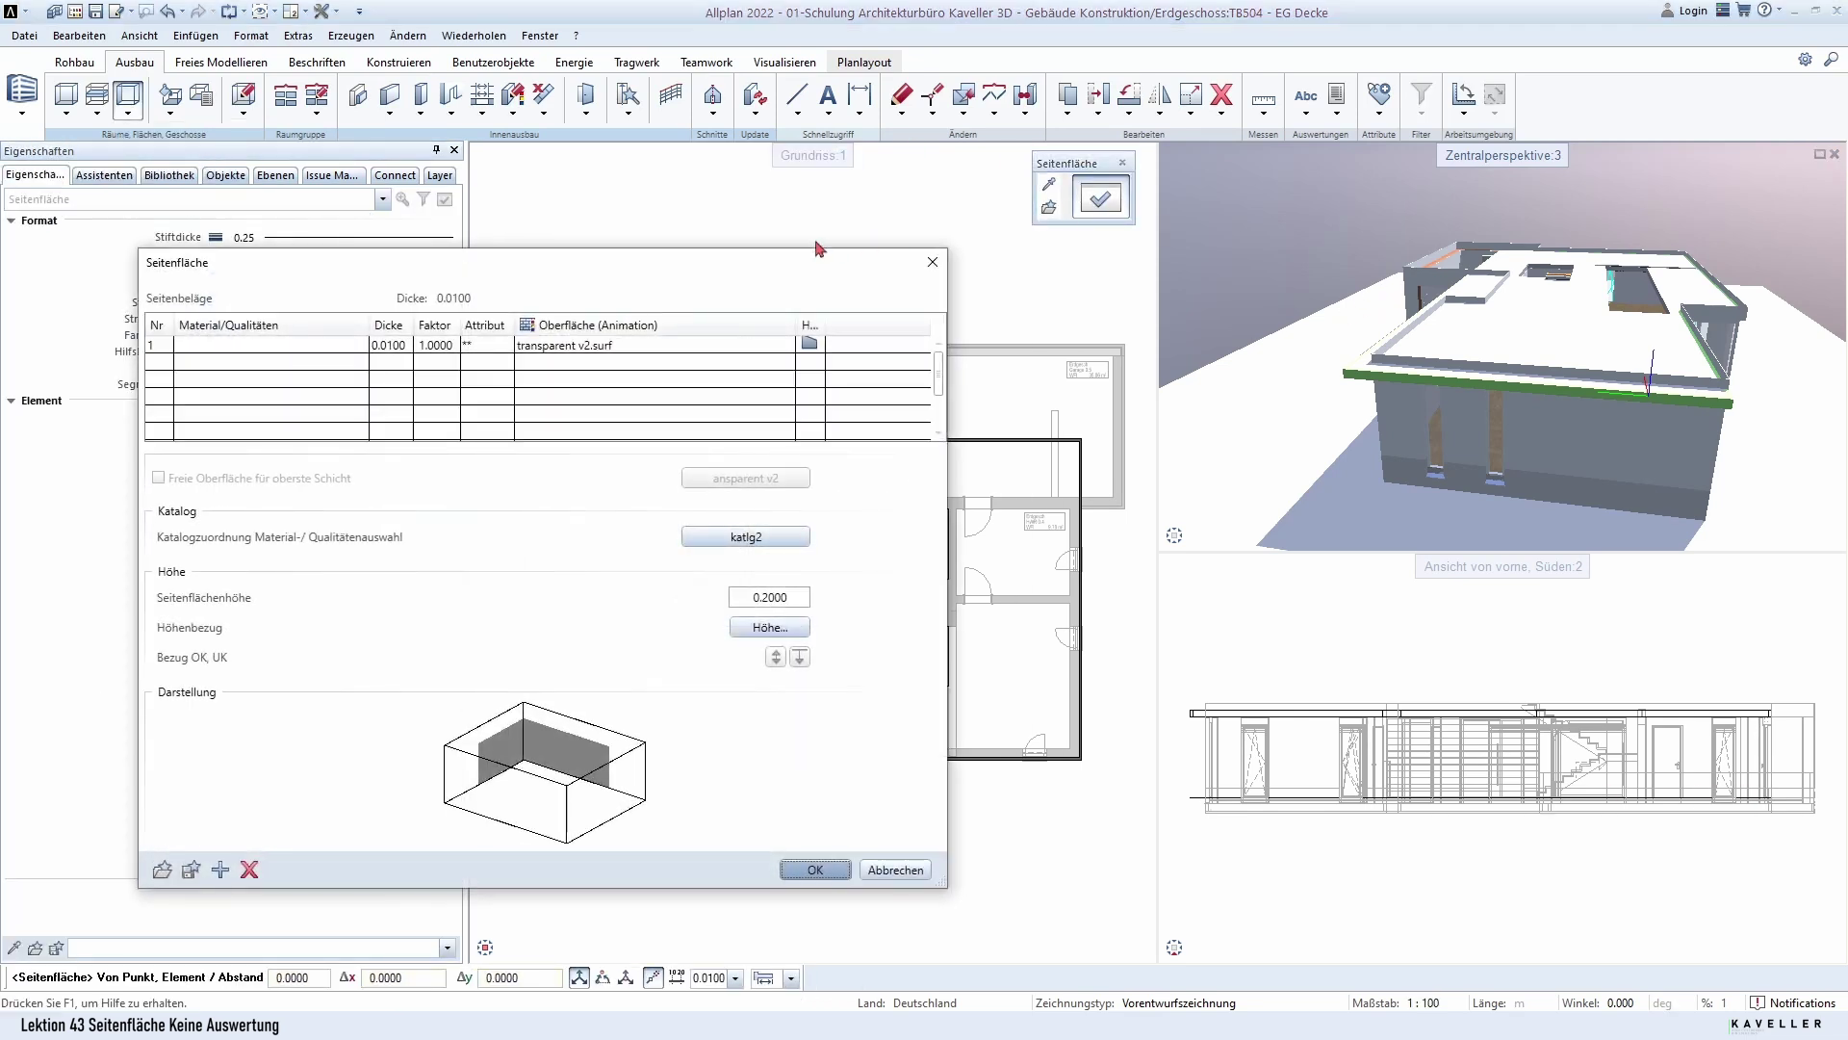
Limit the catalogue attribute offer to Material by excluding Bezeichnung and Status.
{"action": "left_click", "coordinate": [874, 507]}
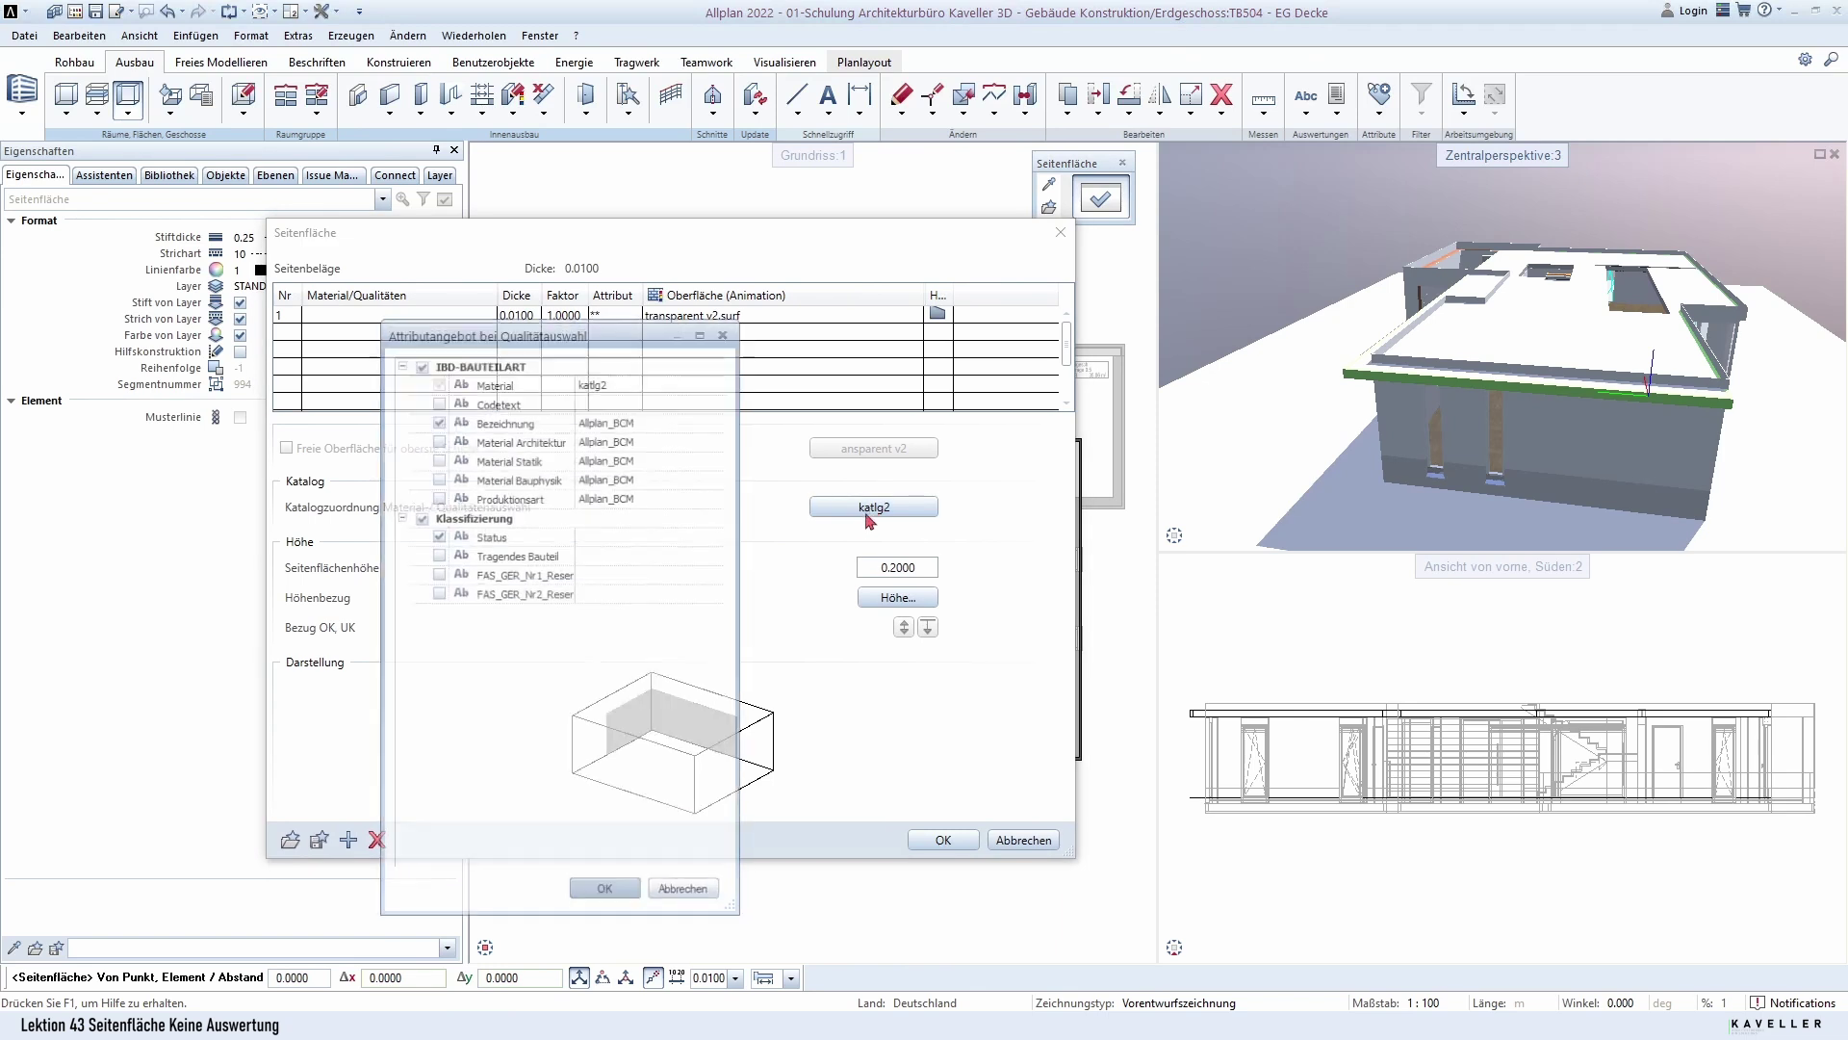
{"action": "left_click", "coordinate": [438, 420]}
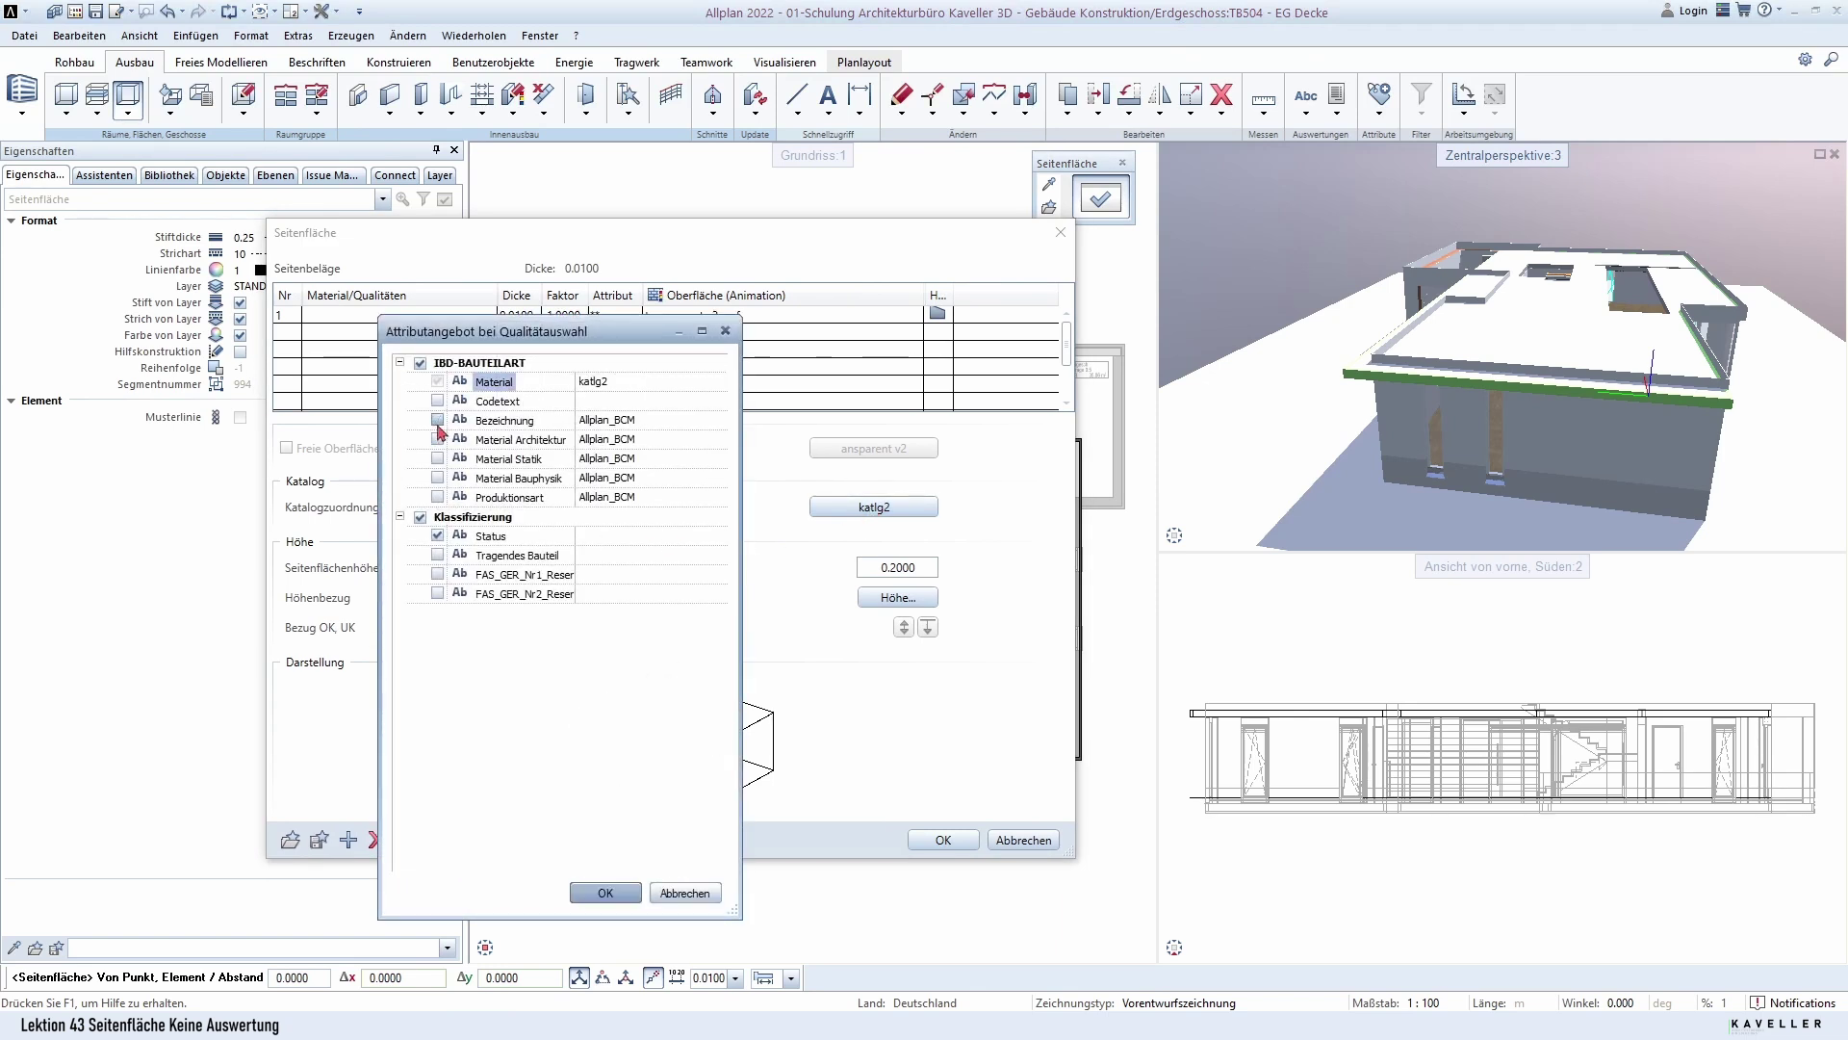
{"action": "left_click", "coordinate": [440, 535]}
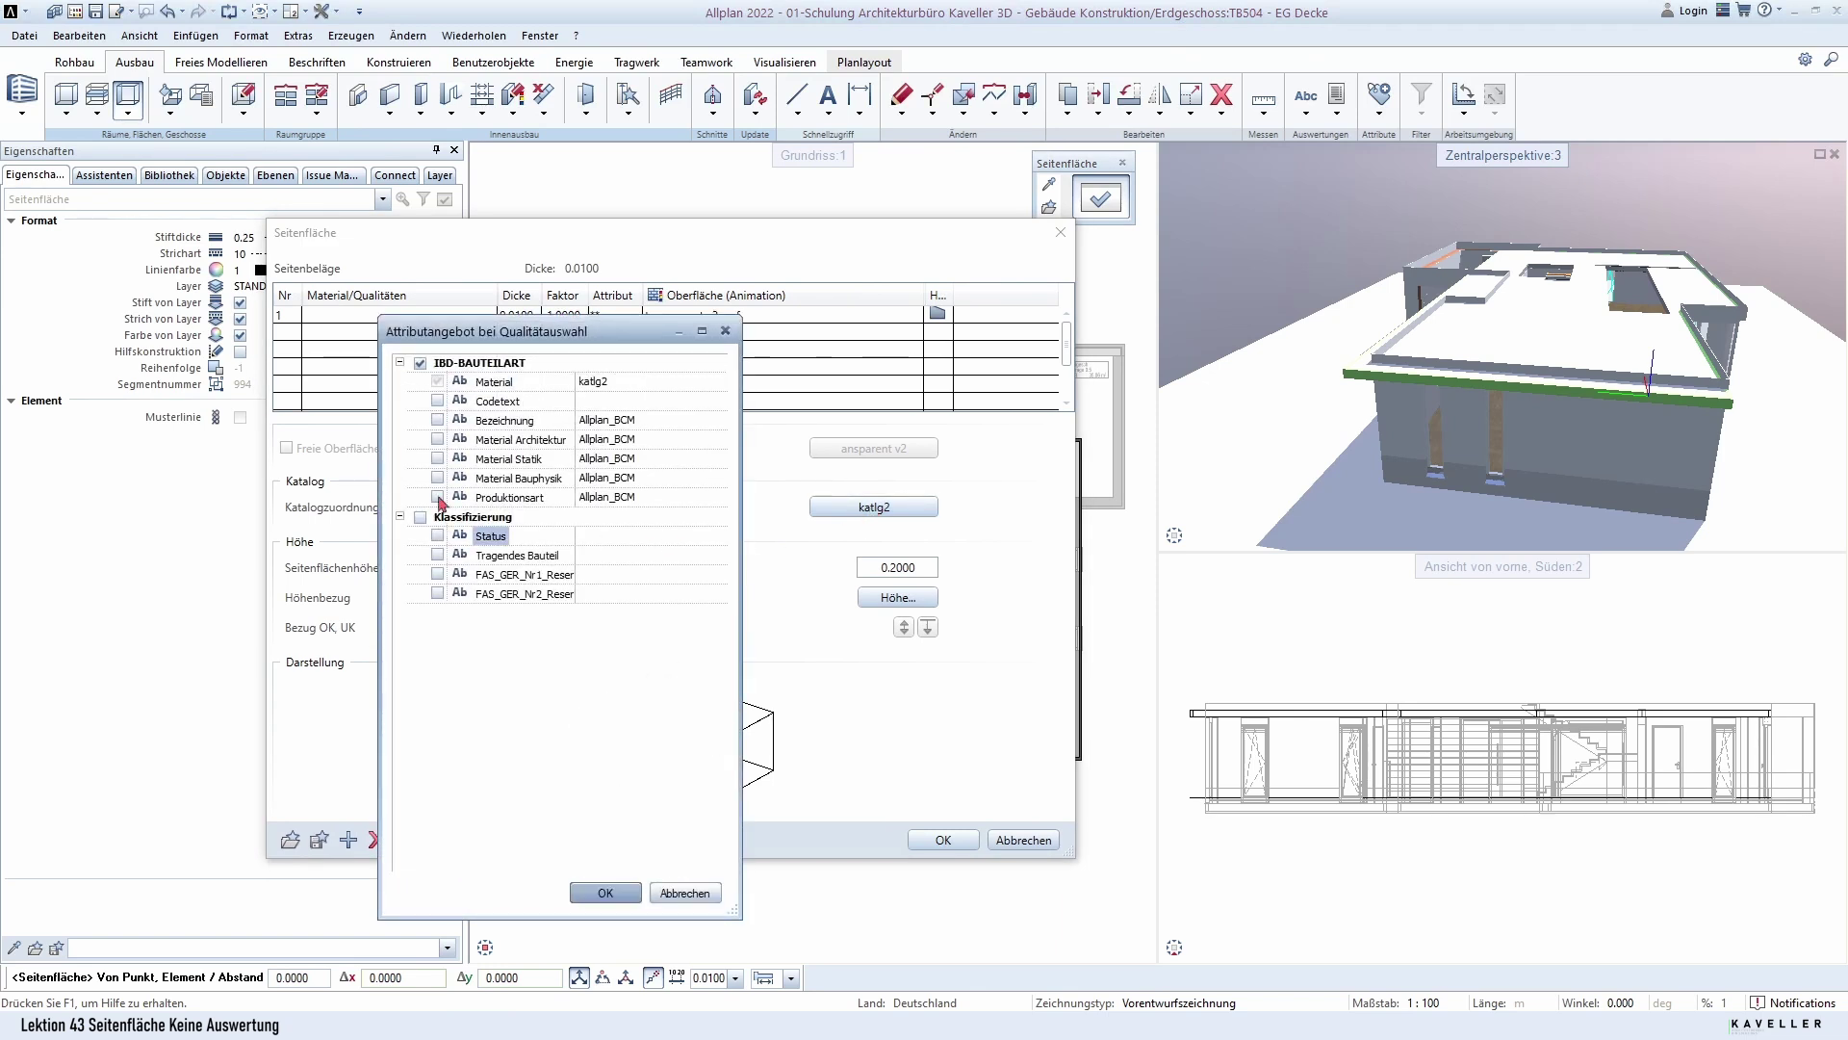
{"action": "left_click", "coordinate": [595, 385]}
{"action": "left_click", "coordinate": [974, 667]}
{"action": "left_click", "coordinate": [605, 892]}
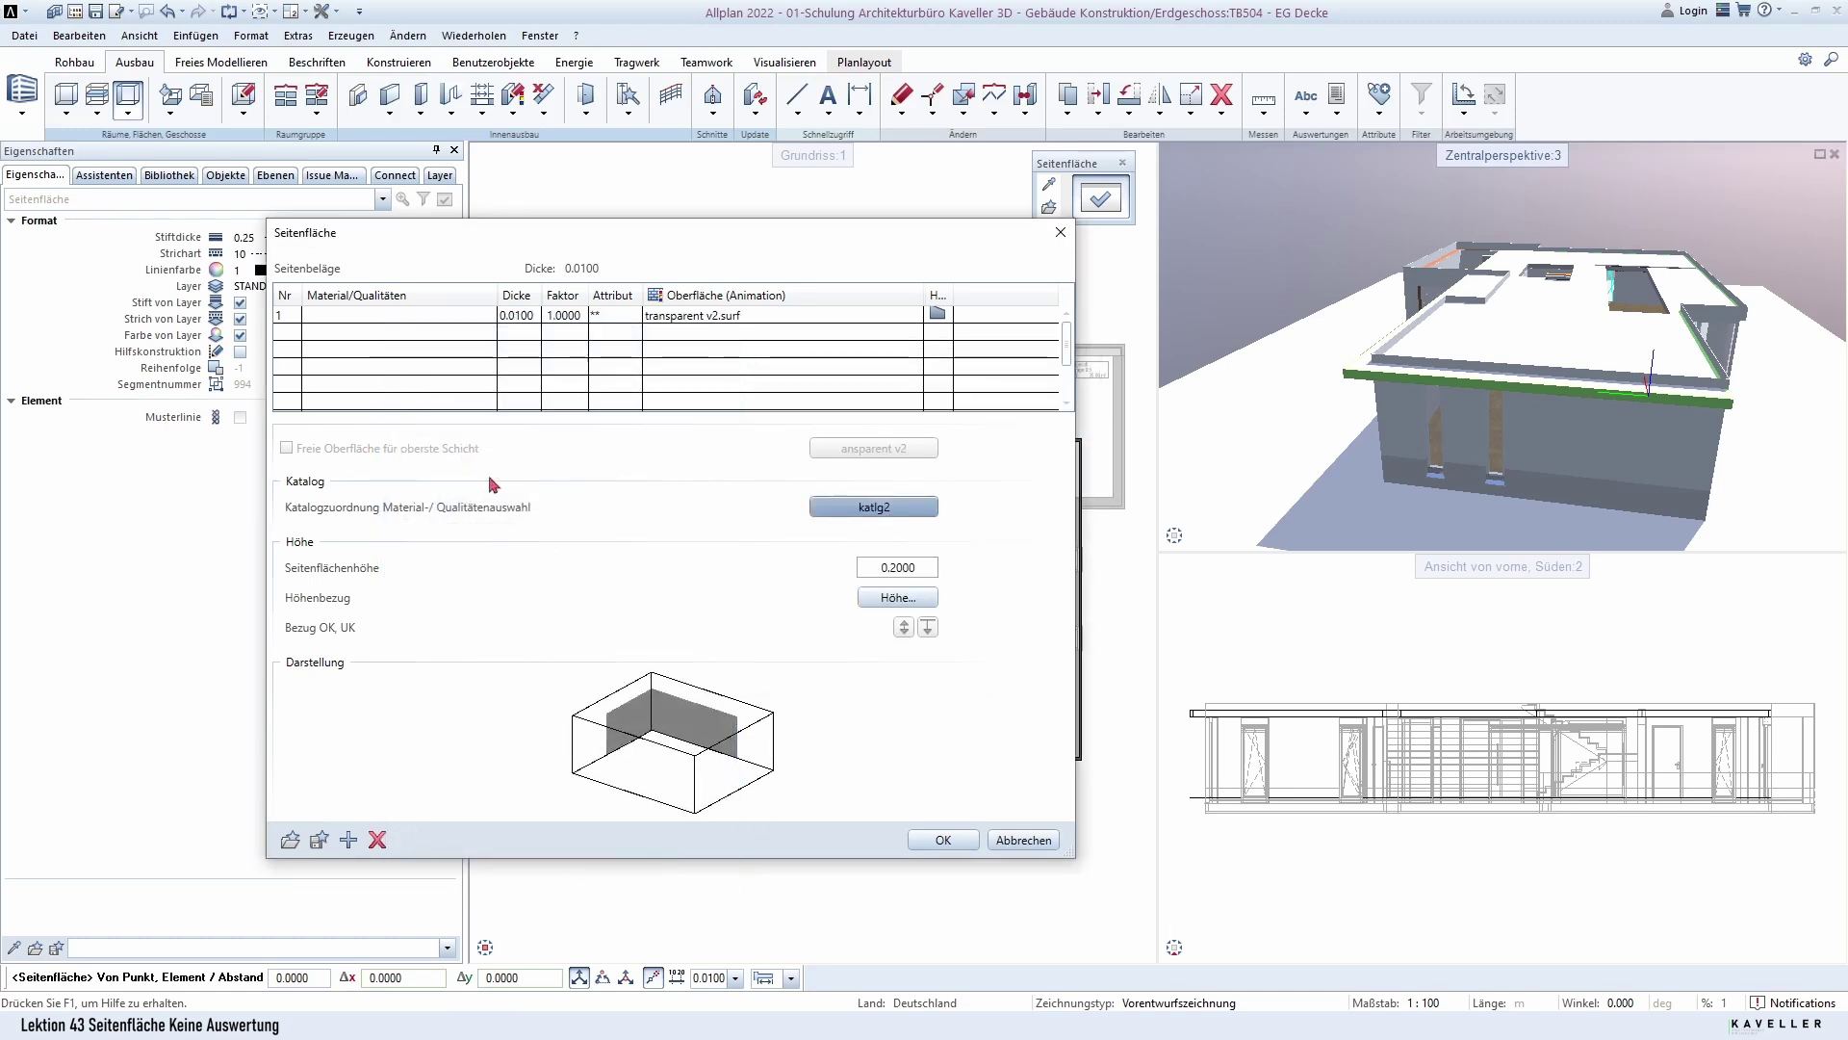
Pick Keine Auswertung in the Material/Qualitäten cell of layer 1.
{"action": "left_click", "coordinate": [334, 318]}
{"action": "type", "text": "Keine Auswertung"}
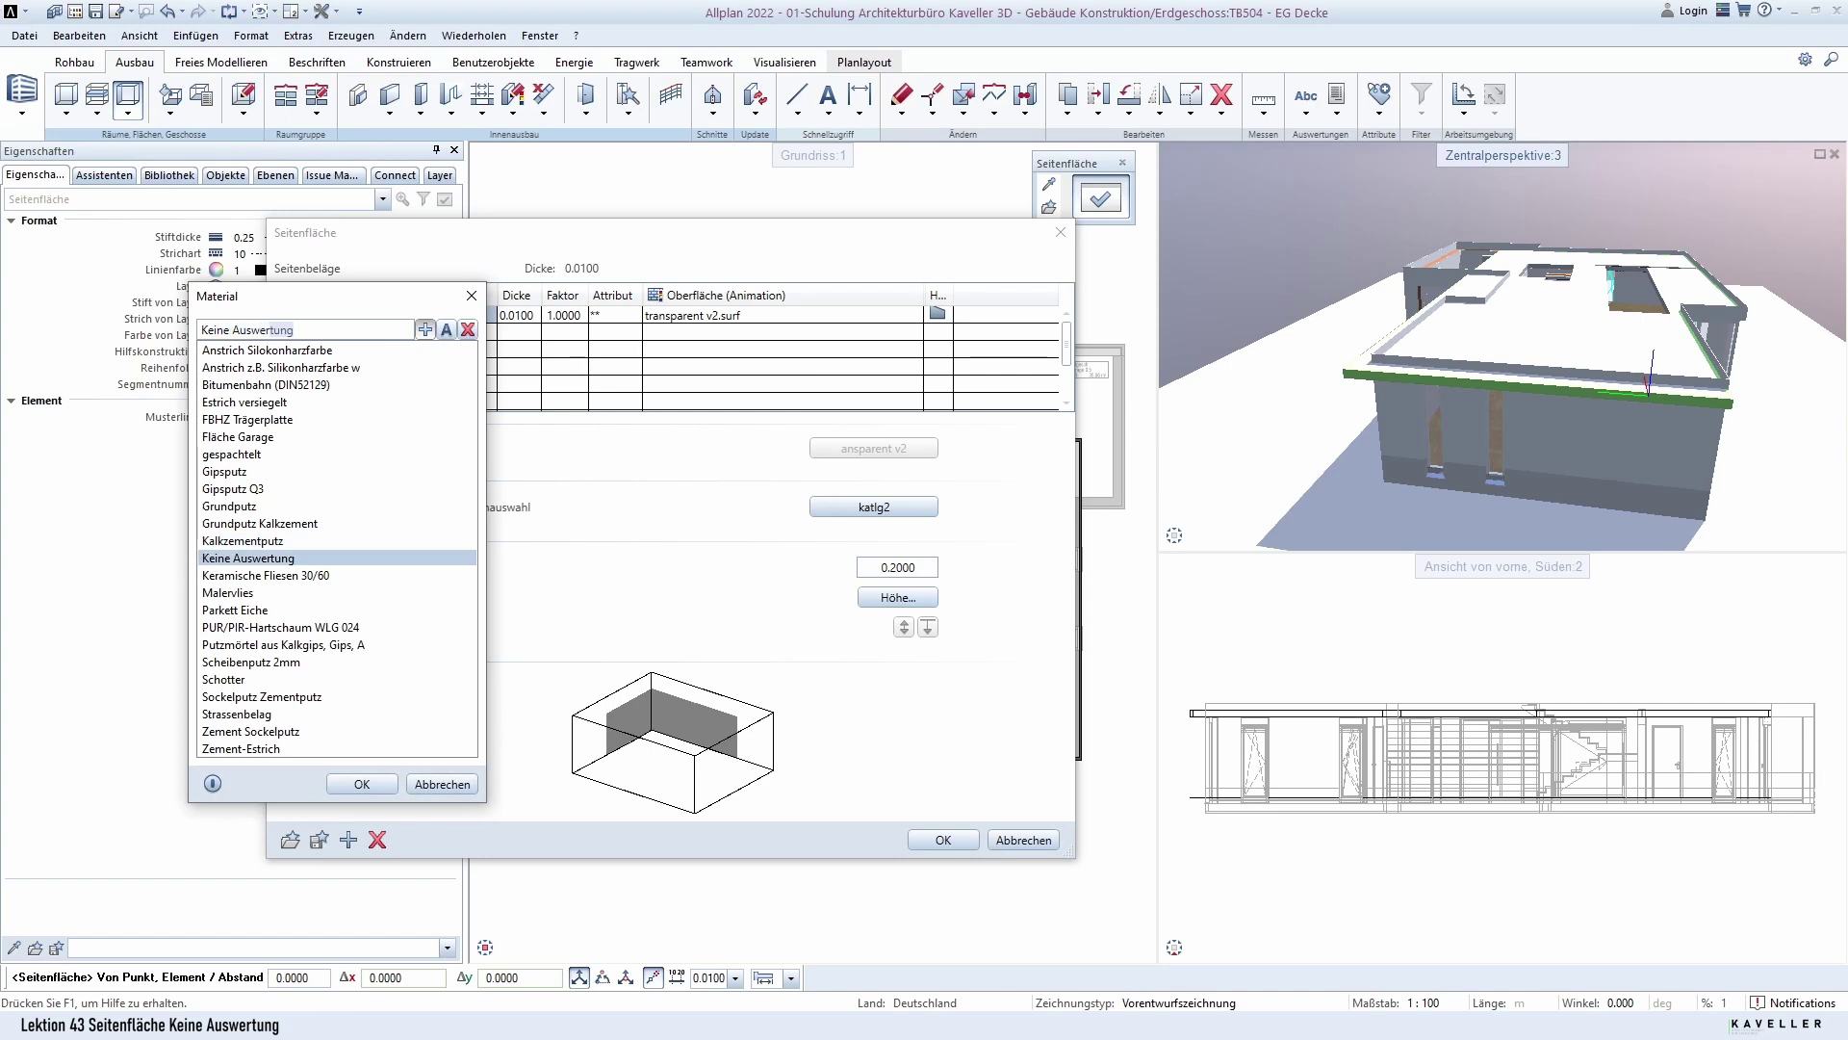
{"action": "key", "text": "Return"}
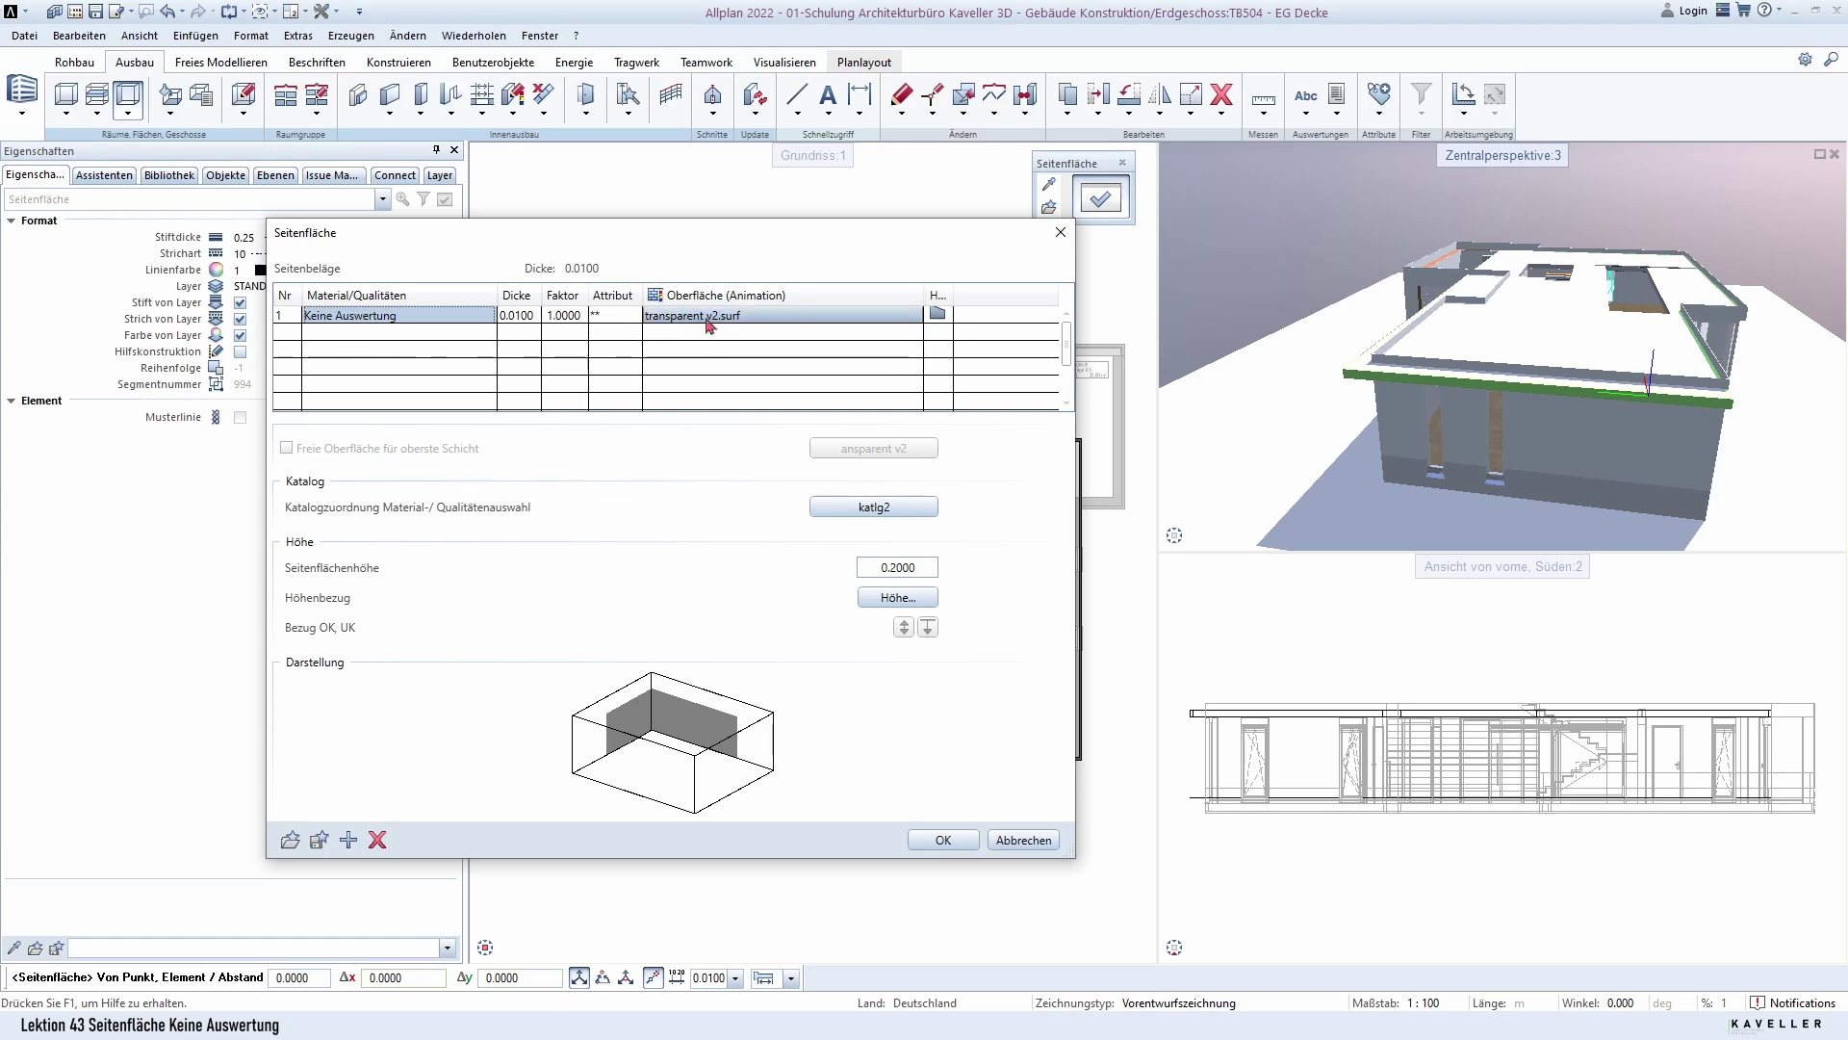
Create a new white, 100% transparent render surface for layer 1 and proceed to save it.
{"action": "left_click", "coordinate": [700, 321]}
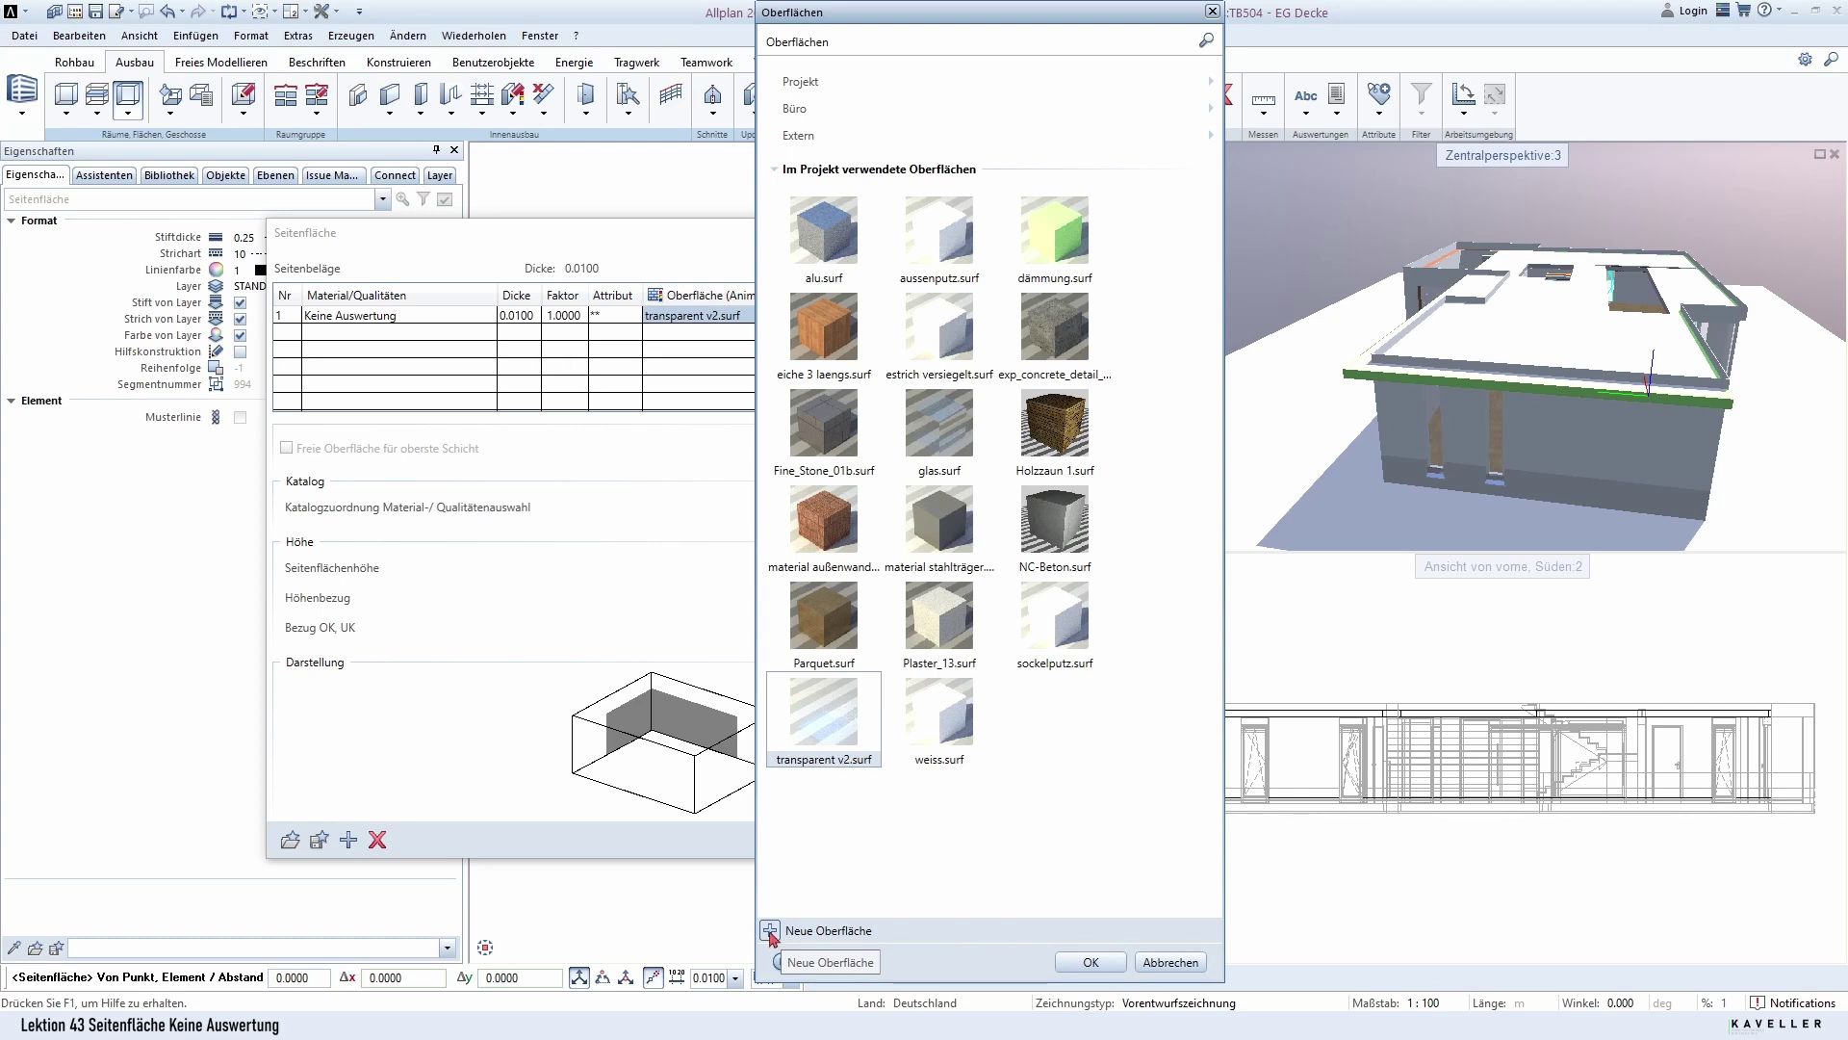
{"action": "left_click", "coordinate": [769, 930]}
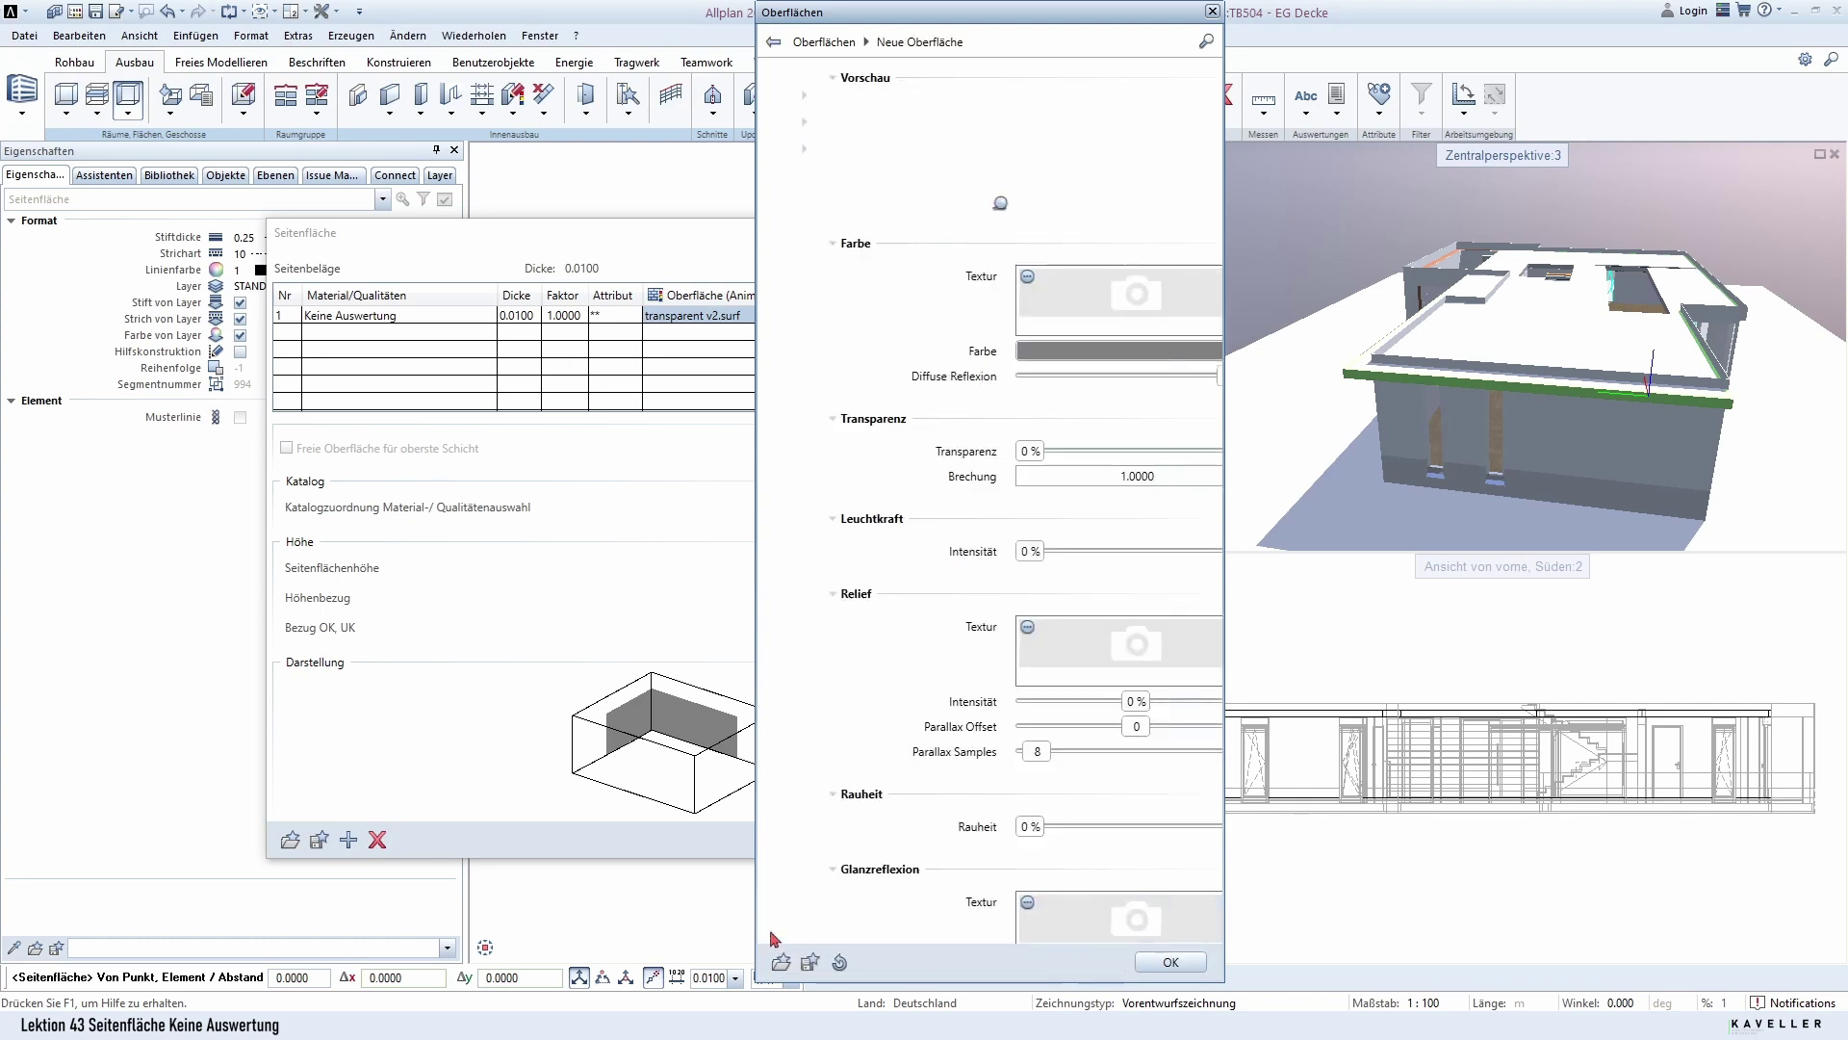
{"action": "left_click", "coordinate": [1022, 352]}
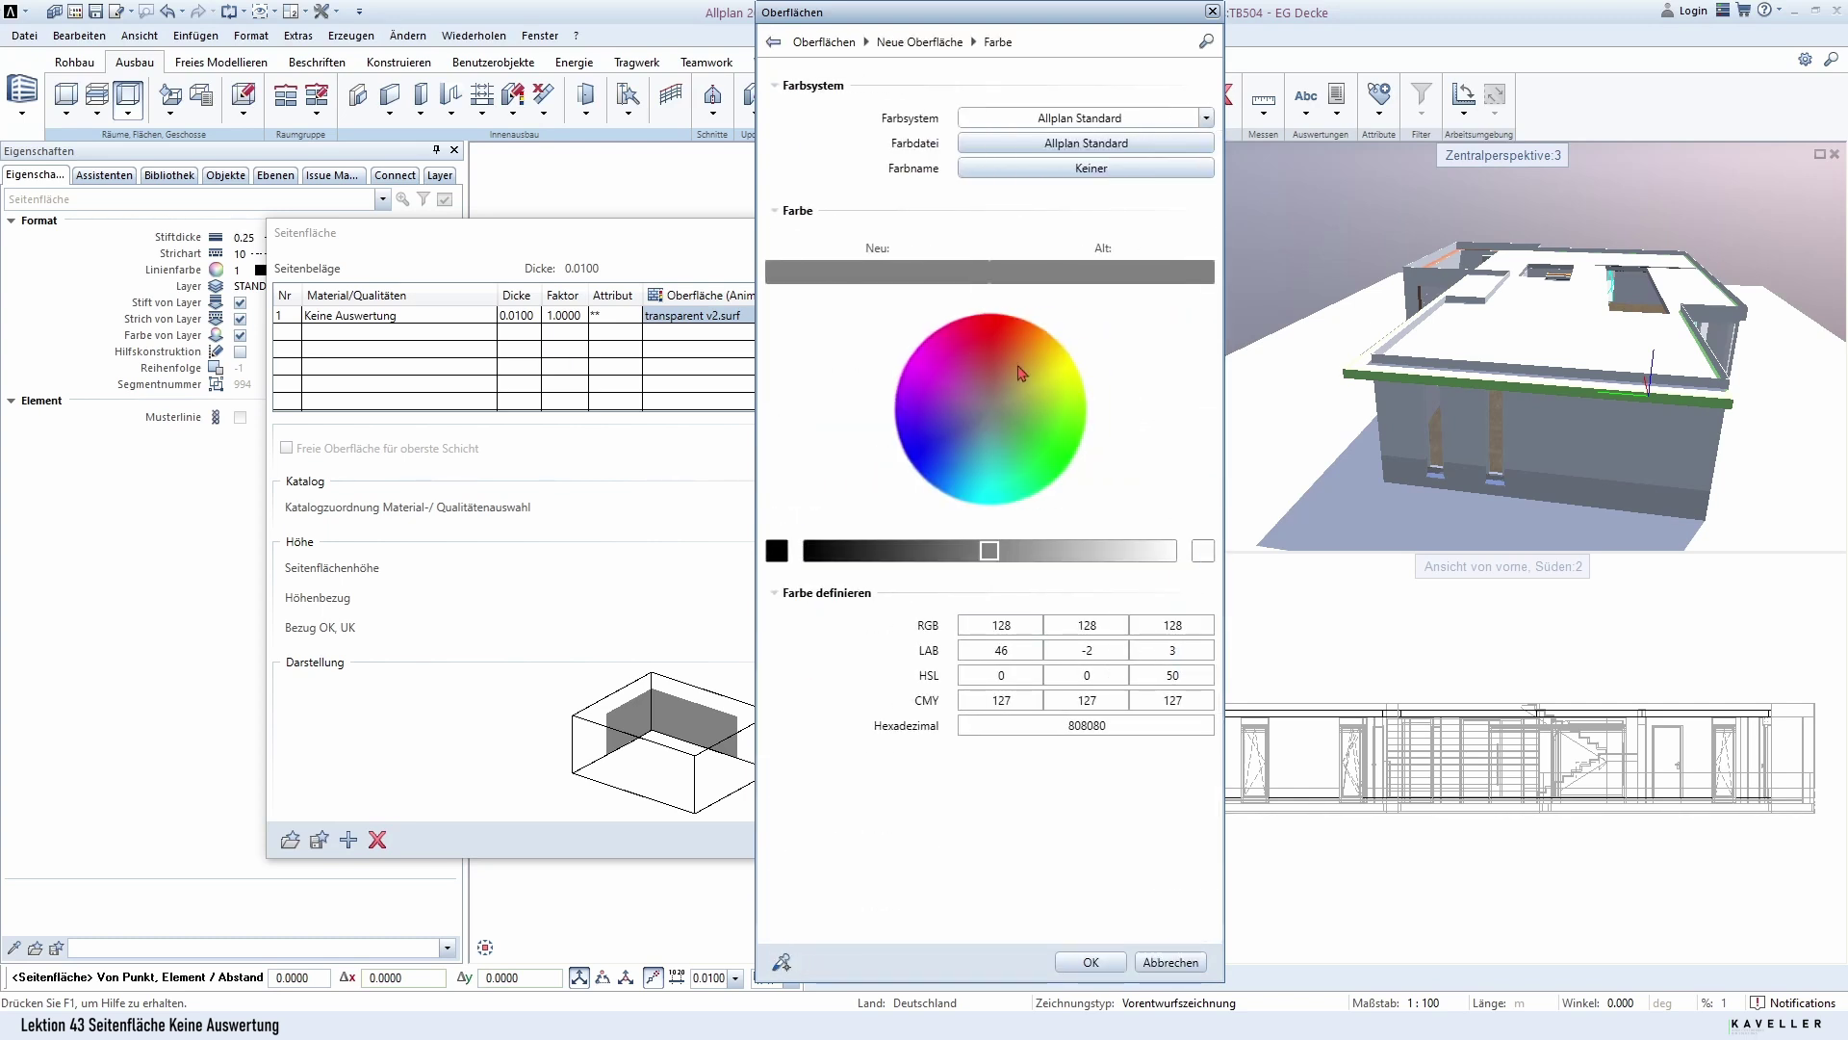
{"action": "left_click_drag", "start_coordinate": [992, 550], "coordinate": [1170, 552]}
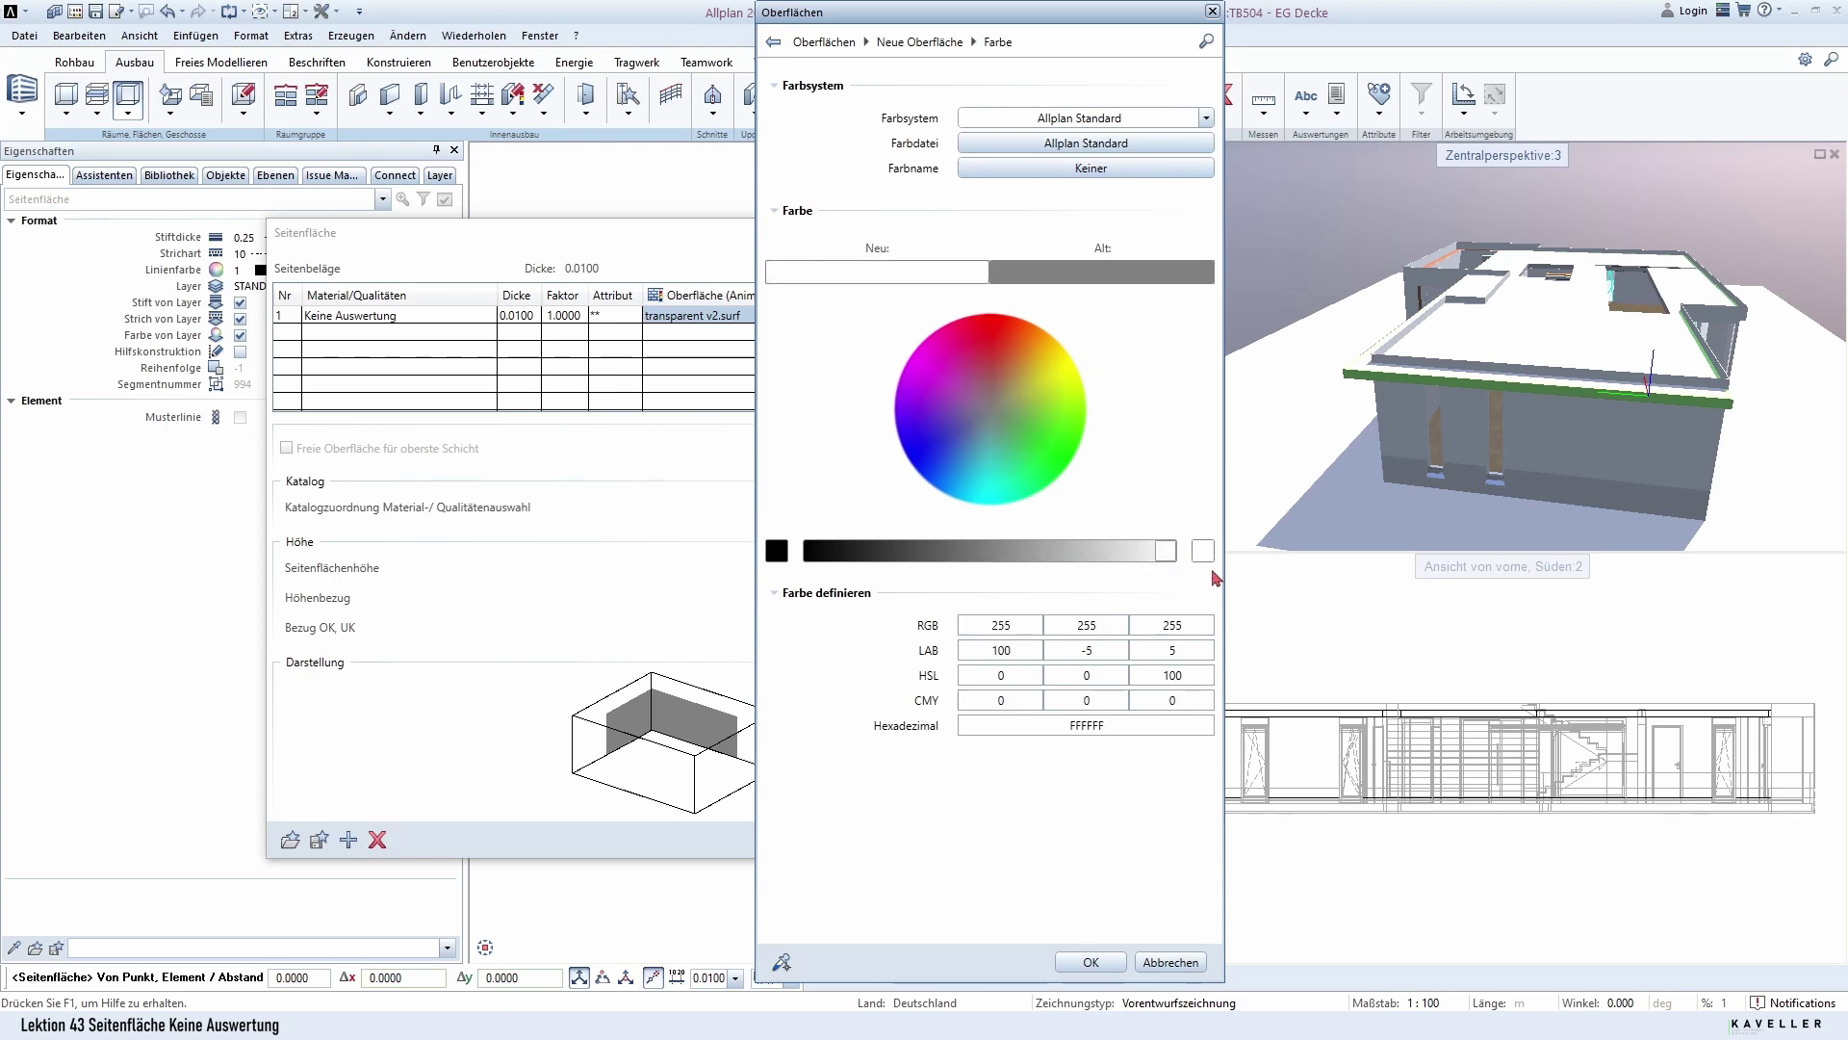
{"action": "left_click", "coordinate": [1091, 962]}
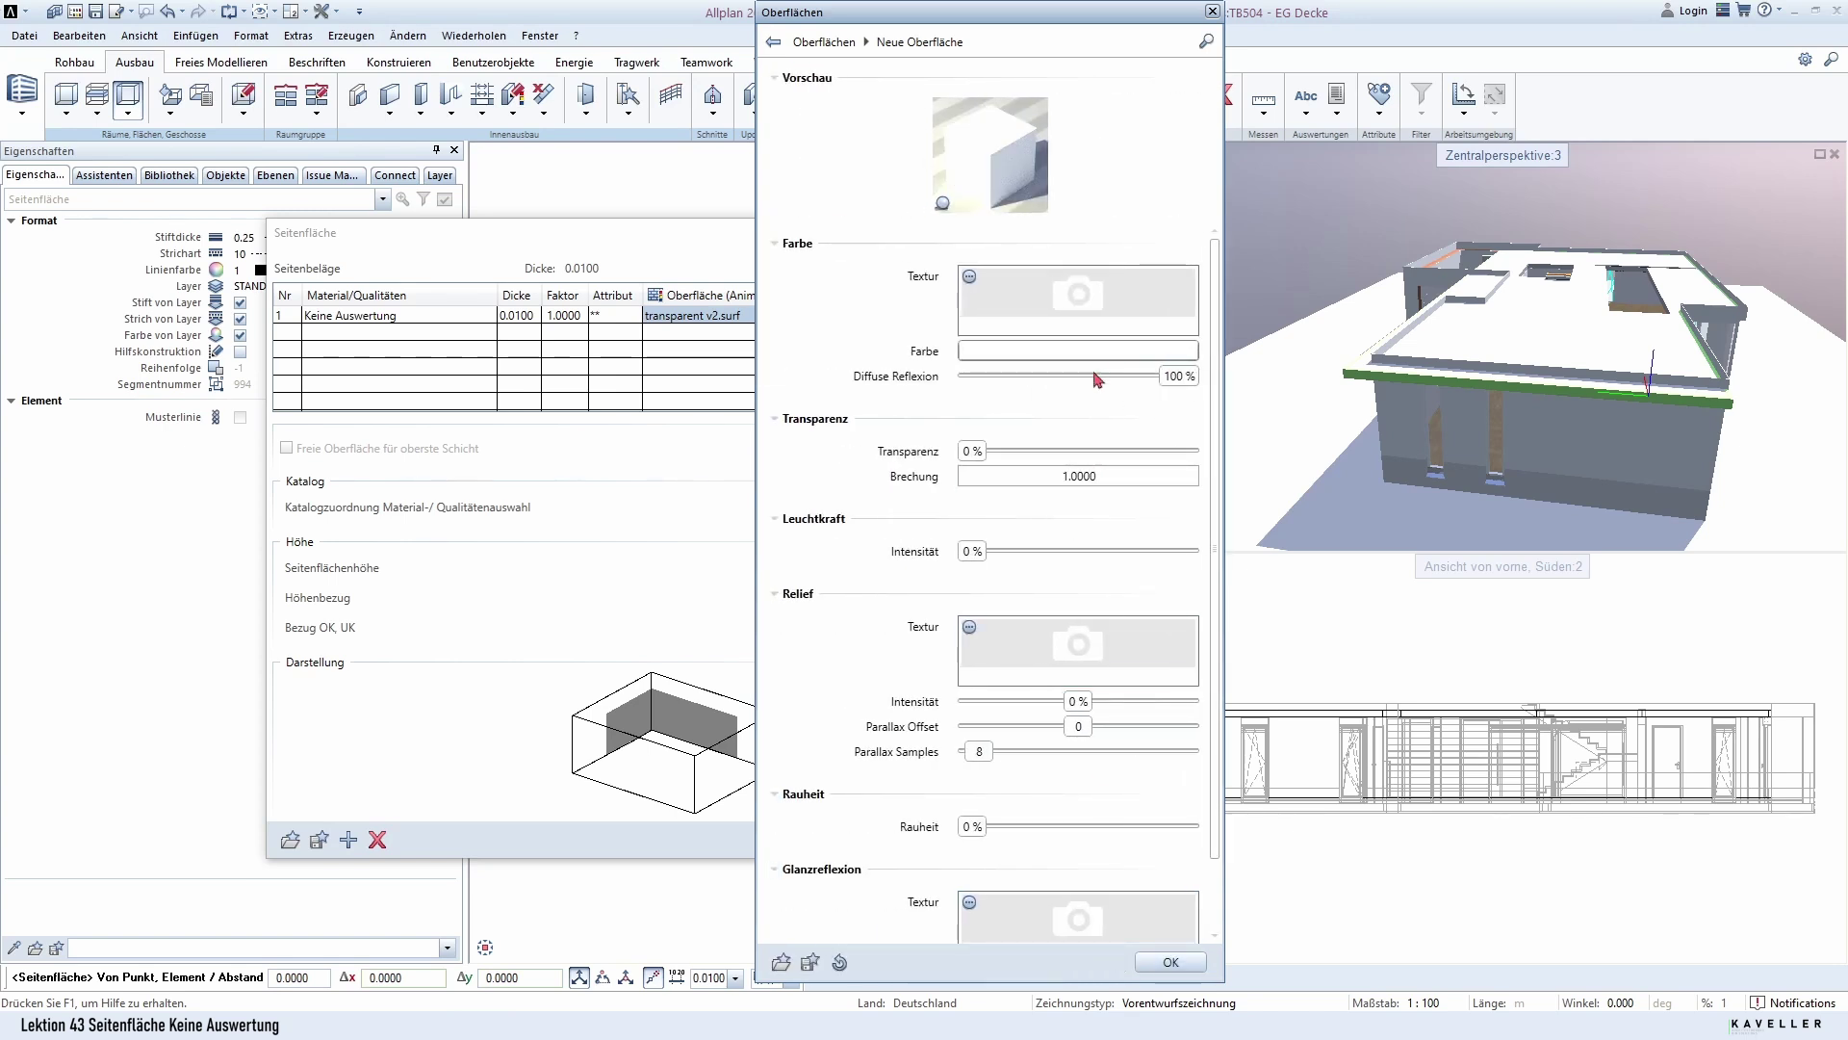
{"action": "left_click_drag", "start_coordinate": [972, 450], "coordinate": [1212, 467]}
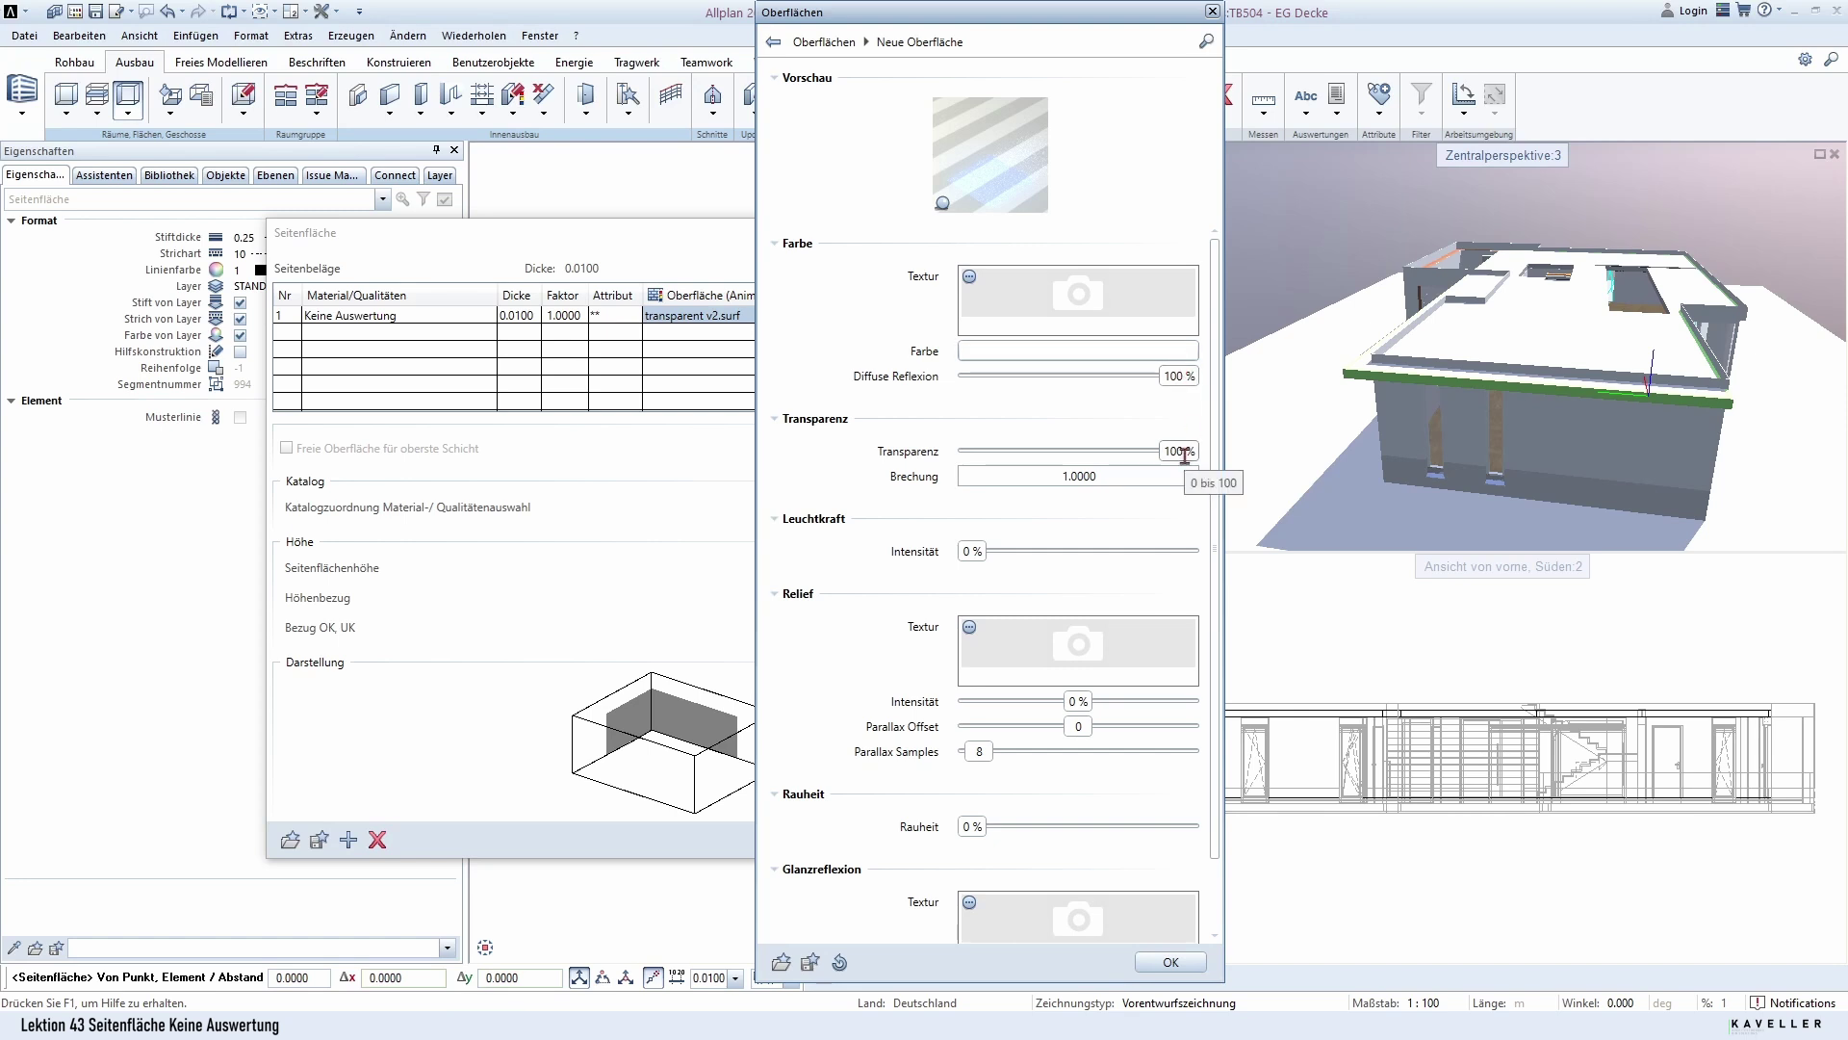
{"action": "left_click", "coordinate": [1178, 964]}
{"action": "type", "text": "Keine Auswer"}
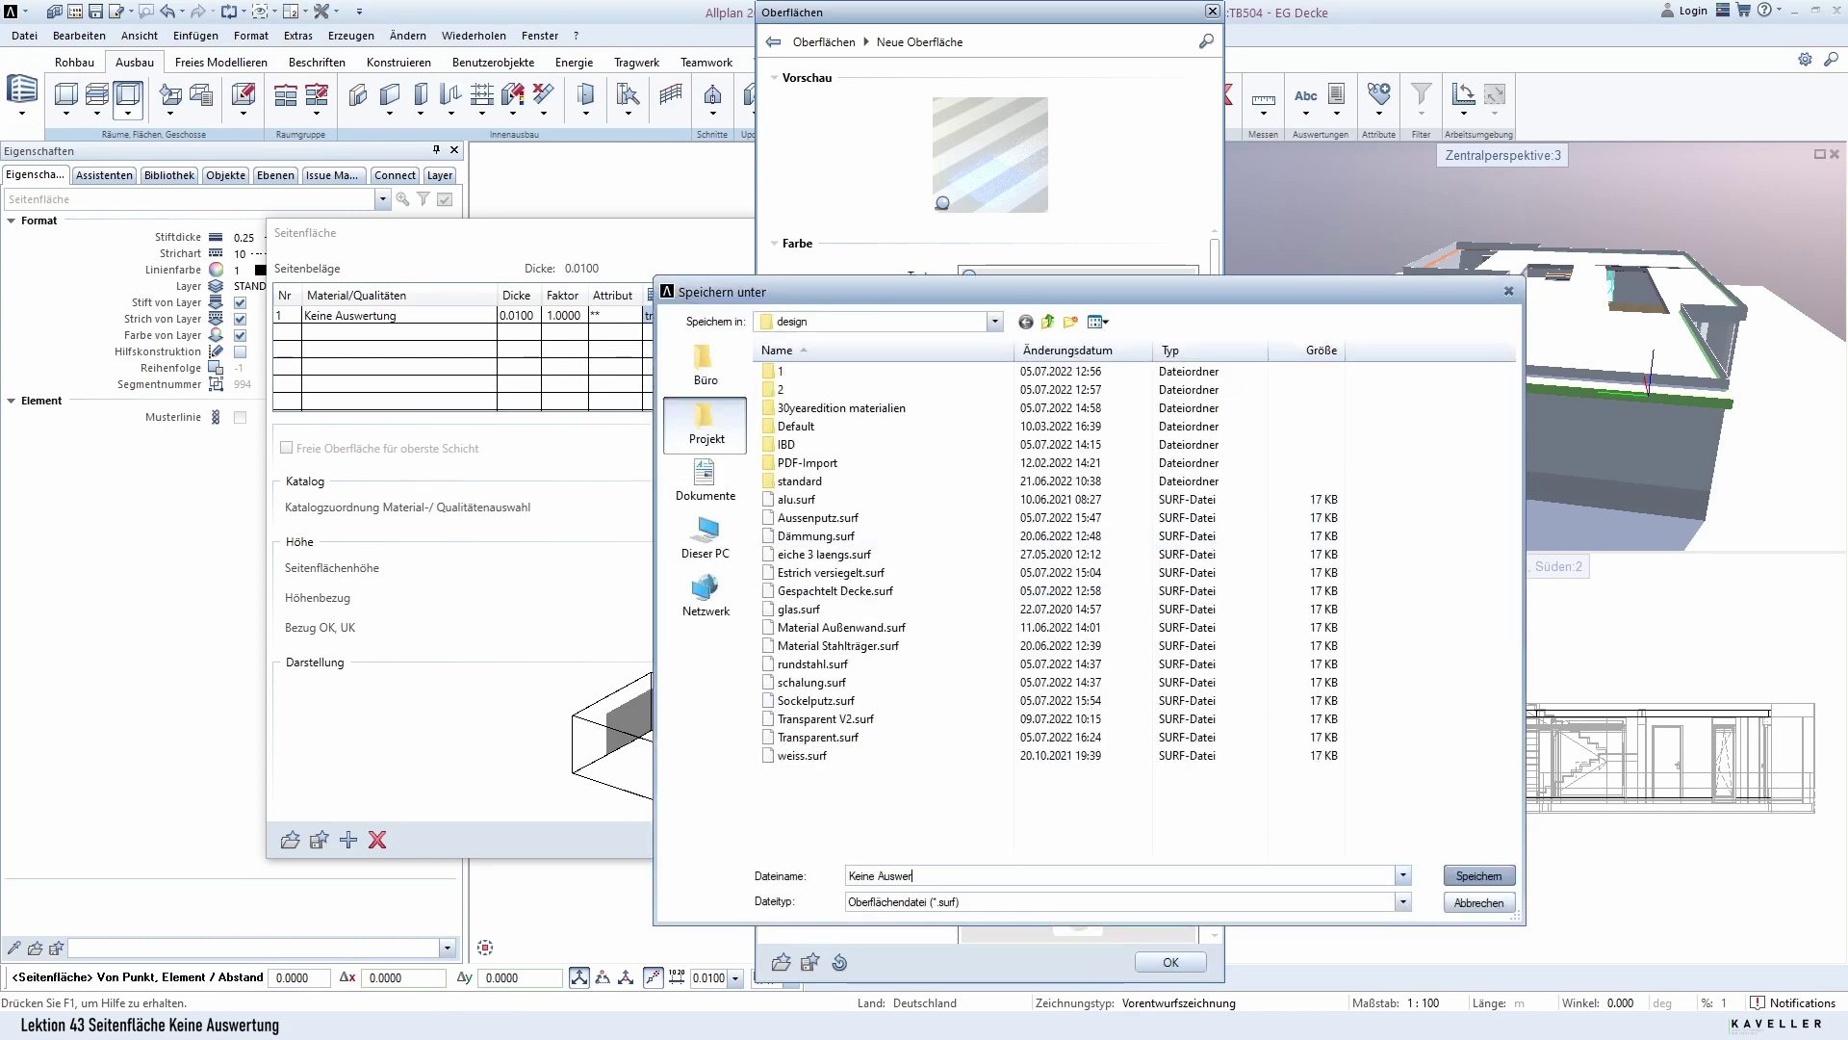
Save the surface as keine auswertung.surf and assign it to the first layer.
{"action": "type", "text": "tung"}
{"action": "left_click", "coordinate": [1475, 875]}
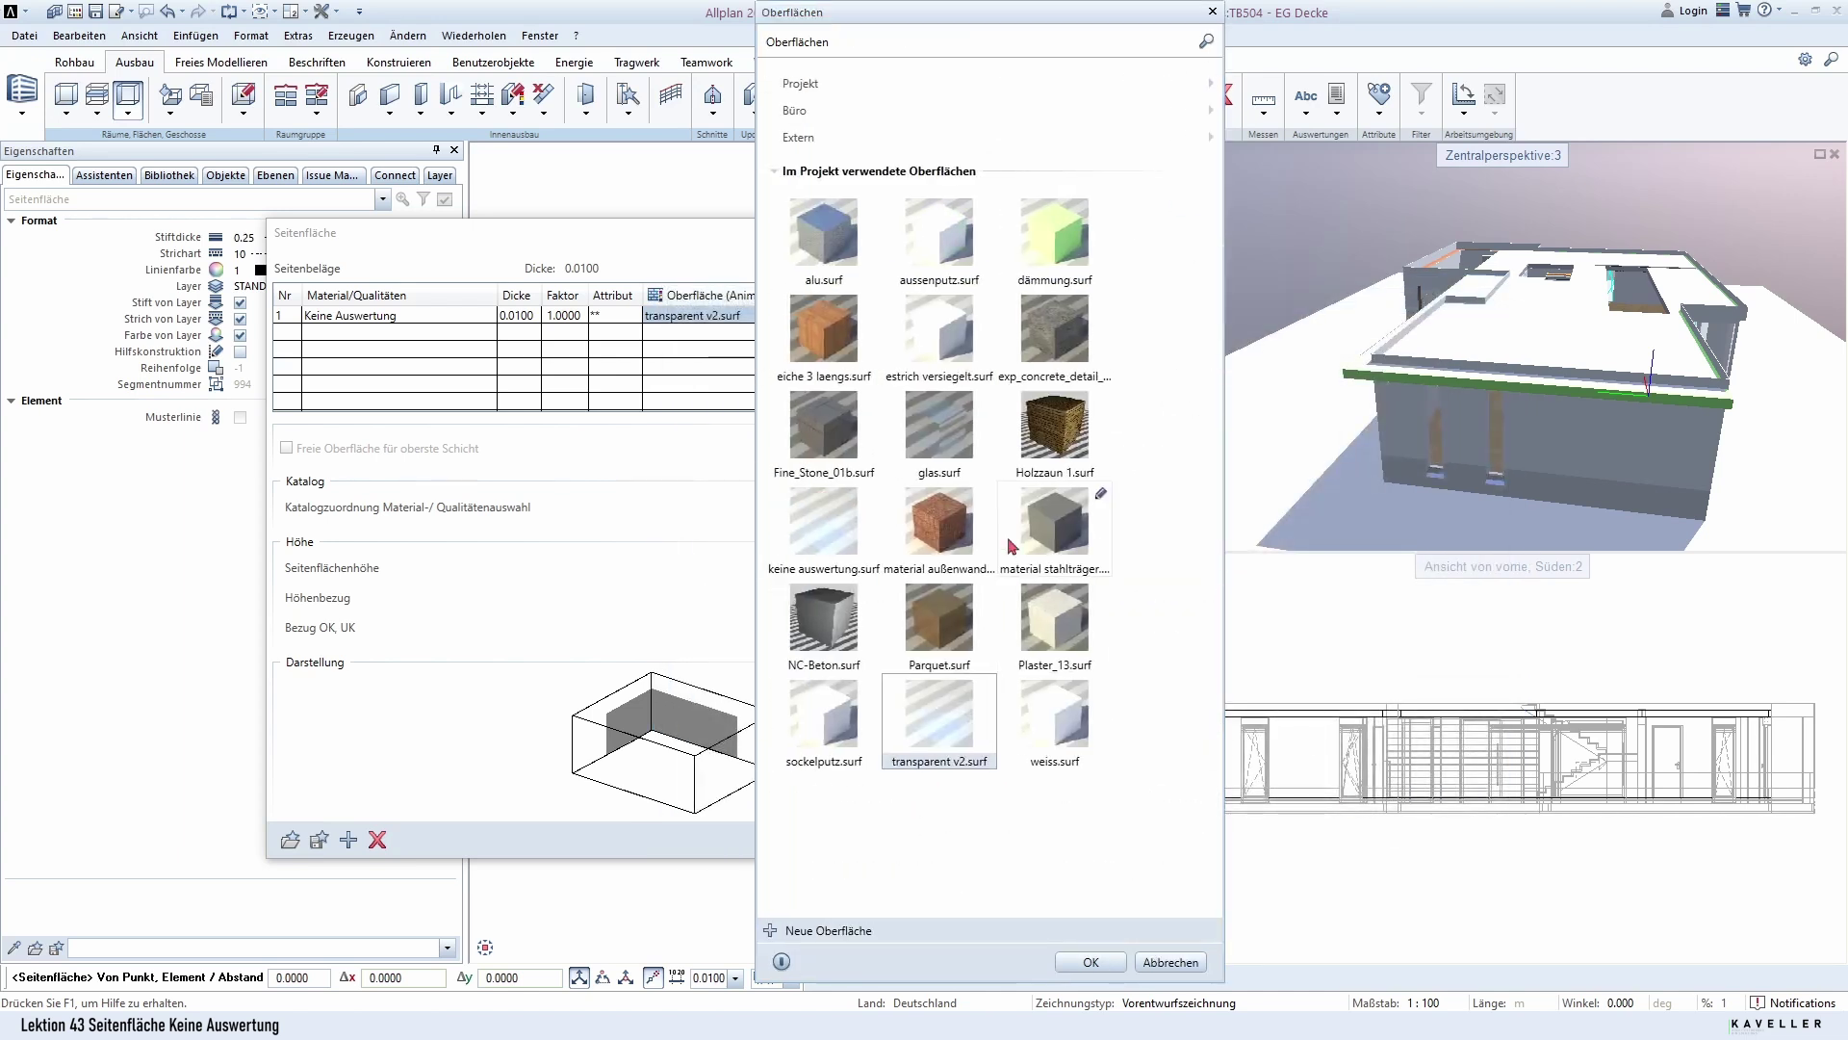
{"action": "left_click", "coordinate": [832, 547]}
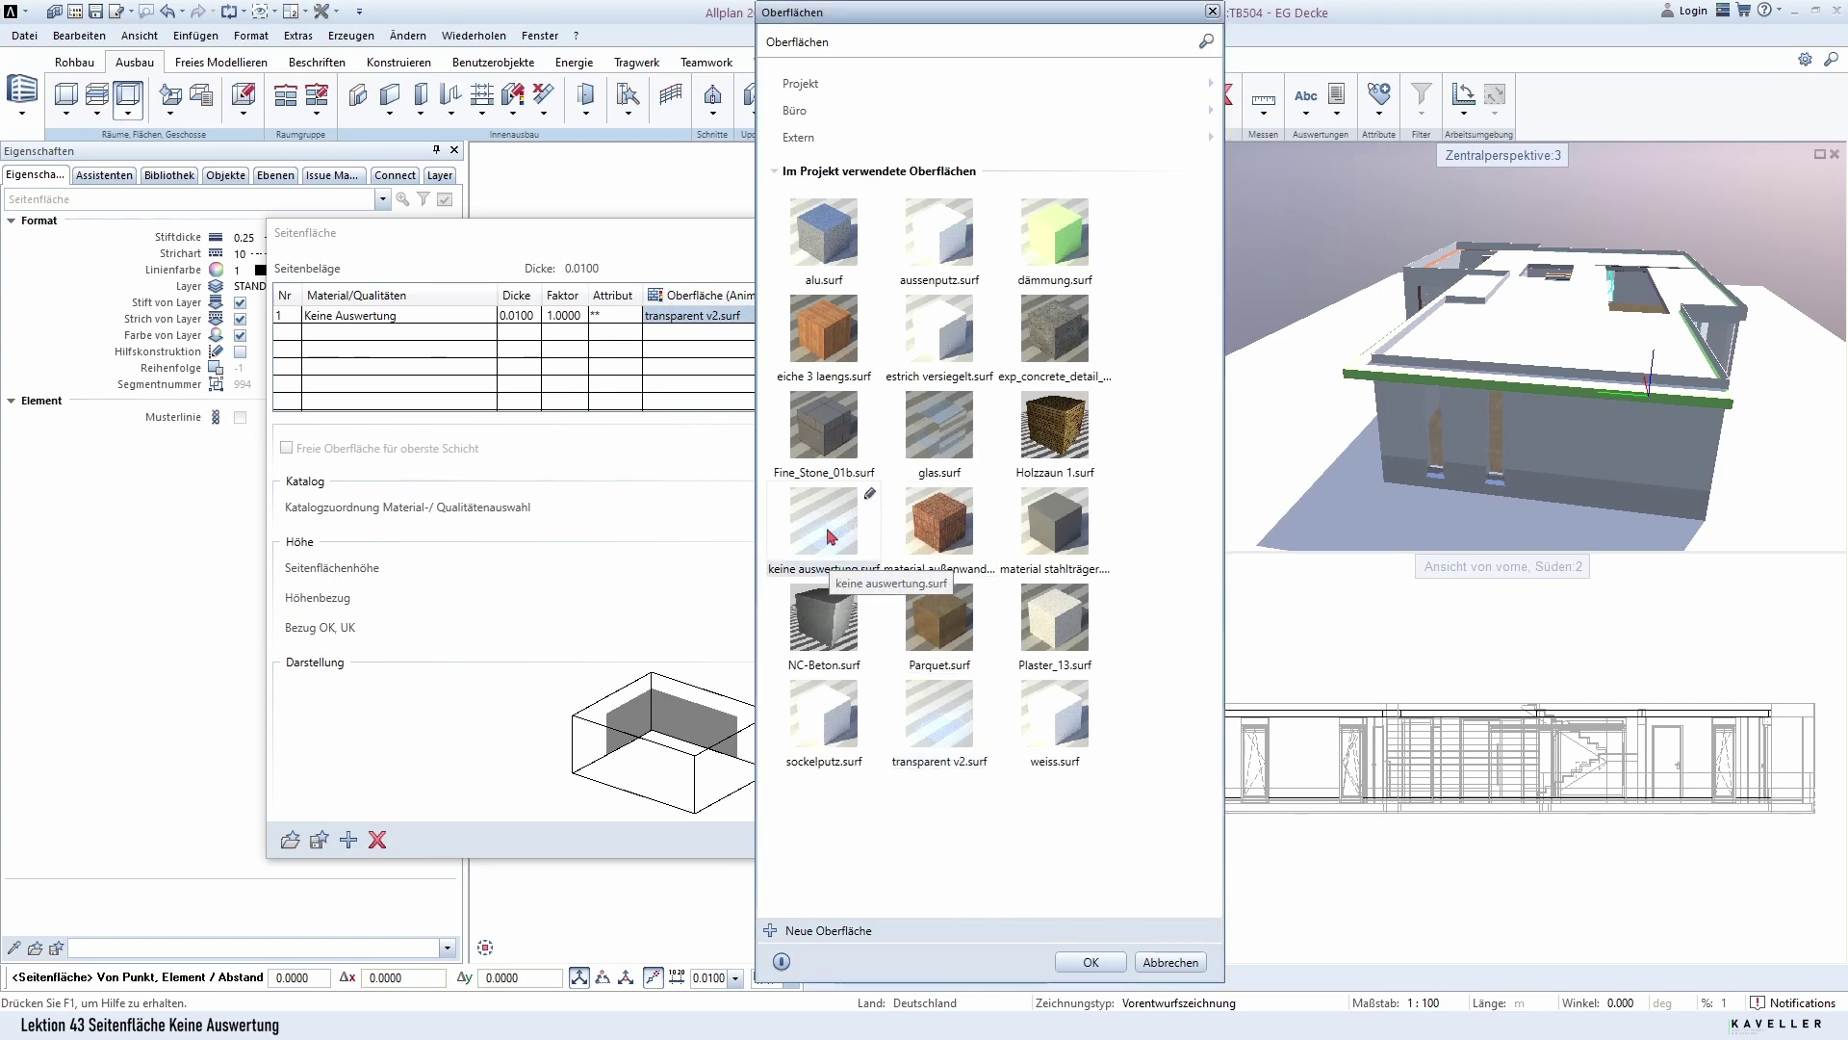
{"action": "double_click", "coordinate": [832, 543]}
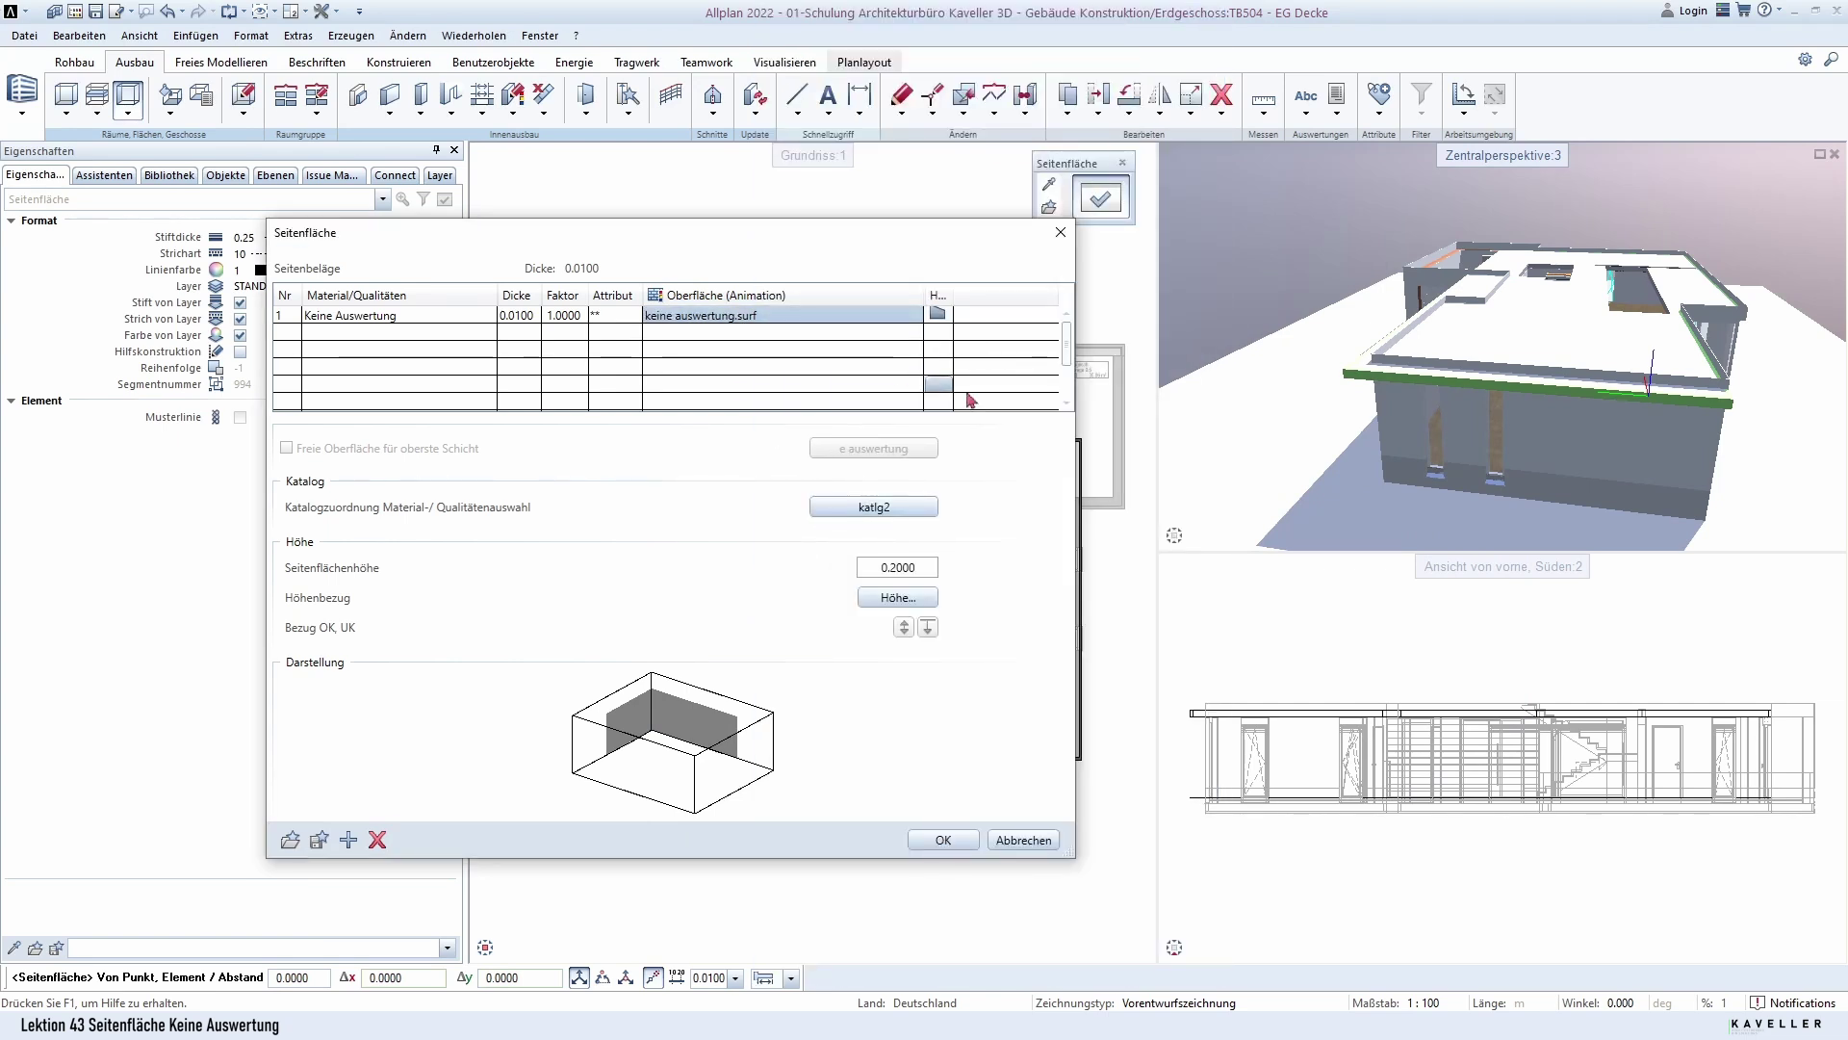
Bring up the Höhe height settings of the side surface.
{"action": "scroll", "coordinate": [1398, 429], "scroll_direction": "down", "scroll_amount": 2}
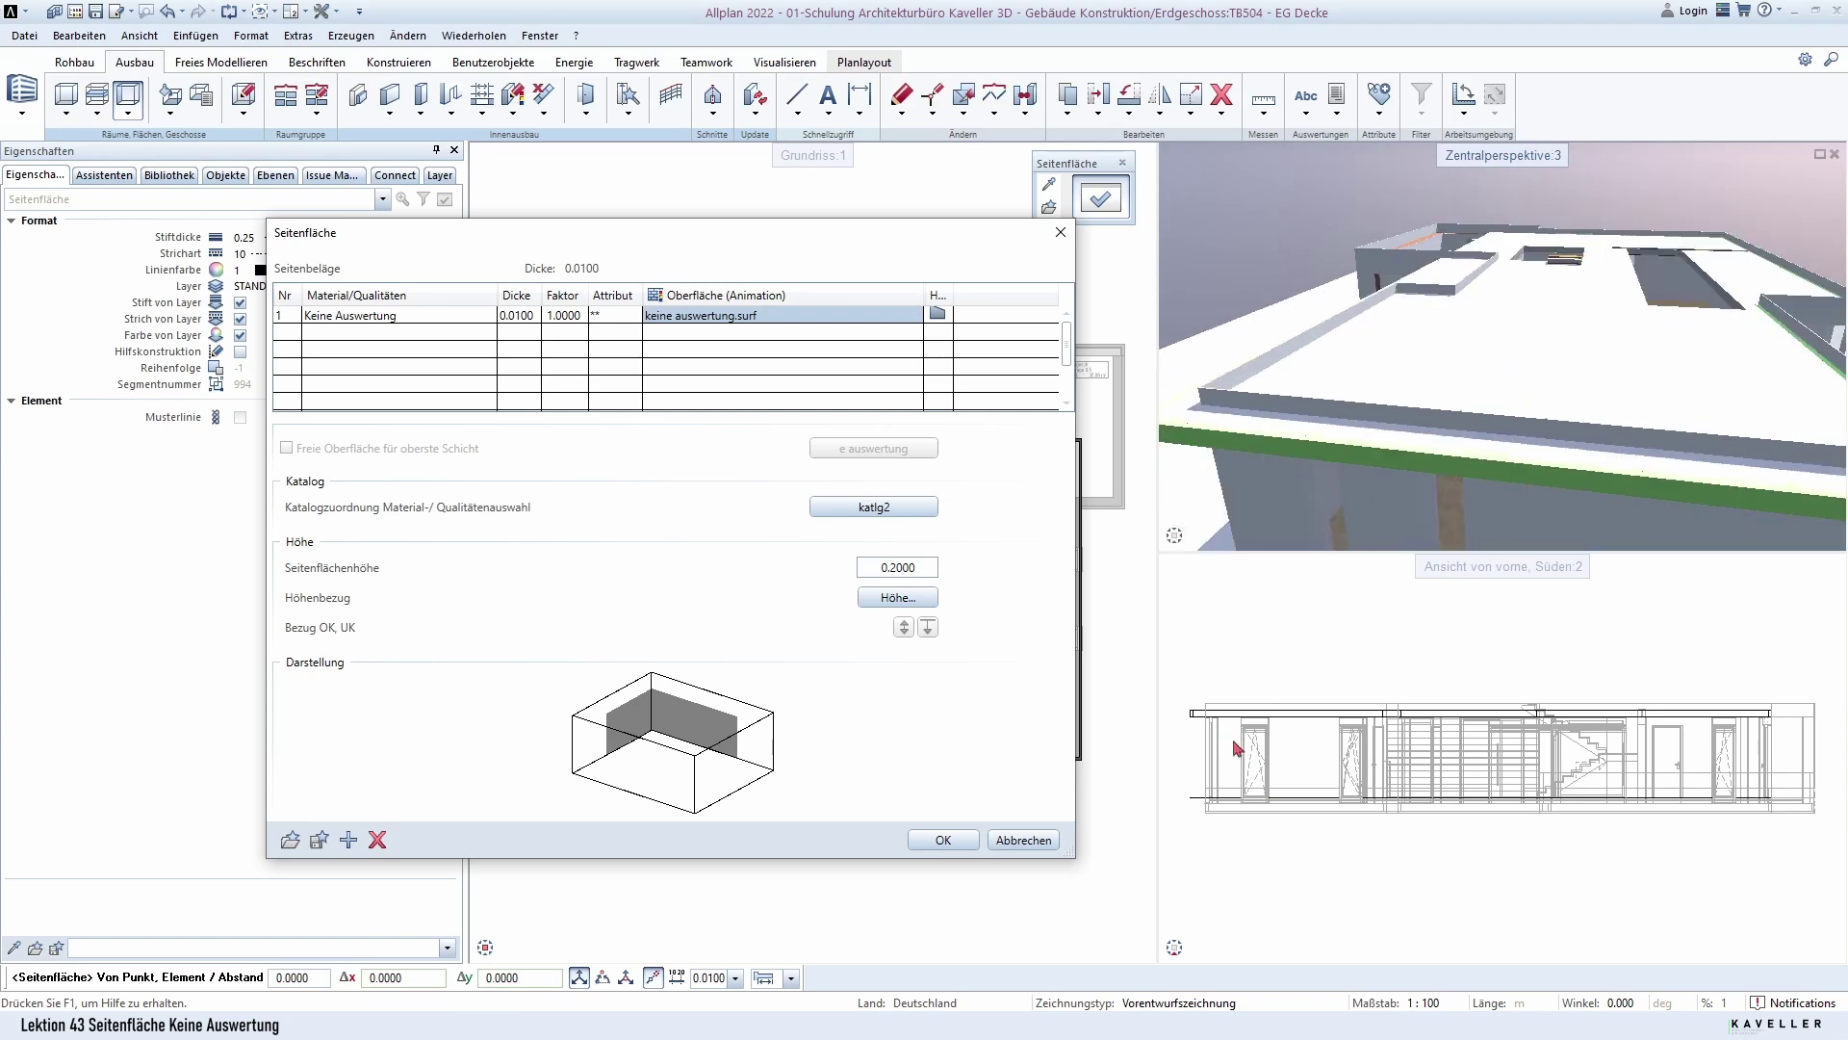
{"action": "scroll", "coordinate": [1287, 448], "scroll_direction": "up", "scroll_amount": 2}
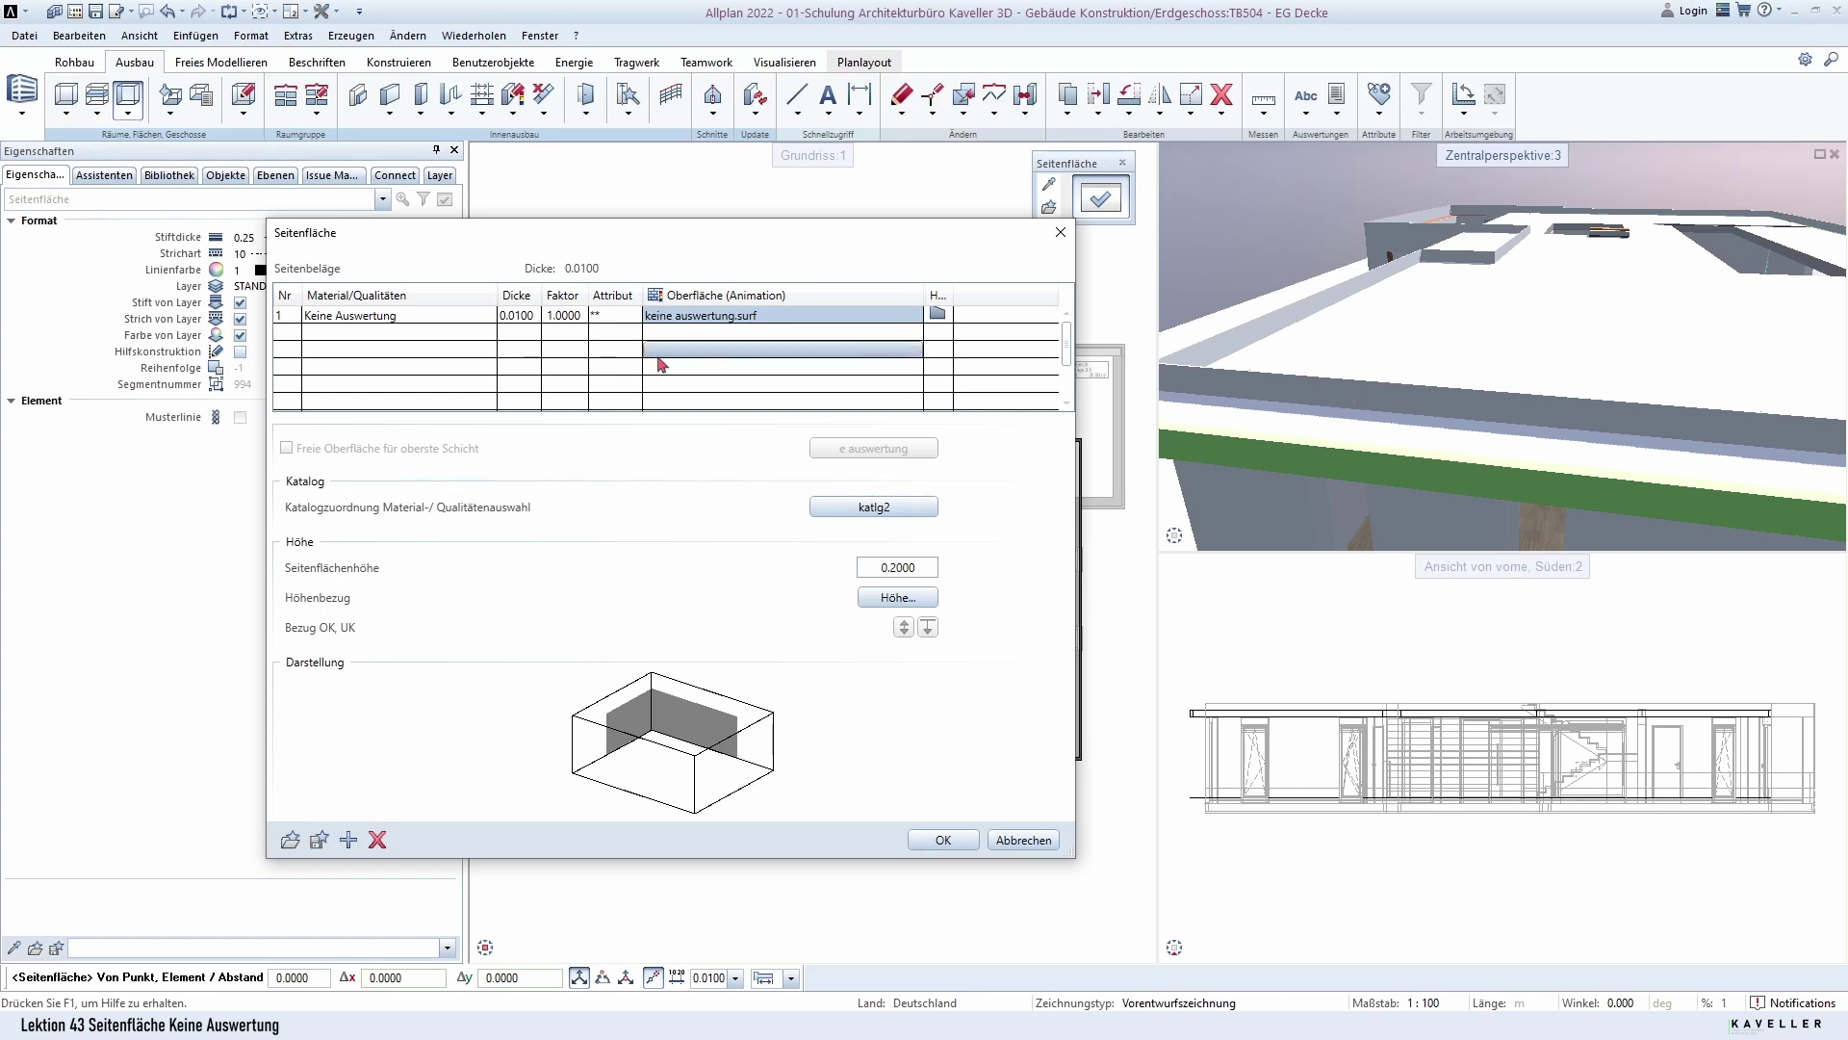
{"action": "left_click", "coordinate": [897, 598]}
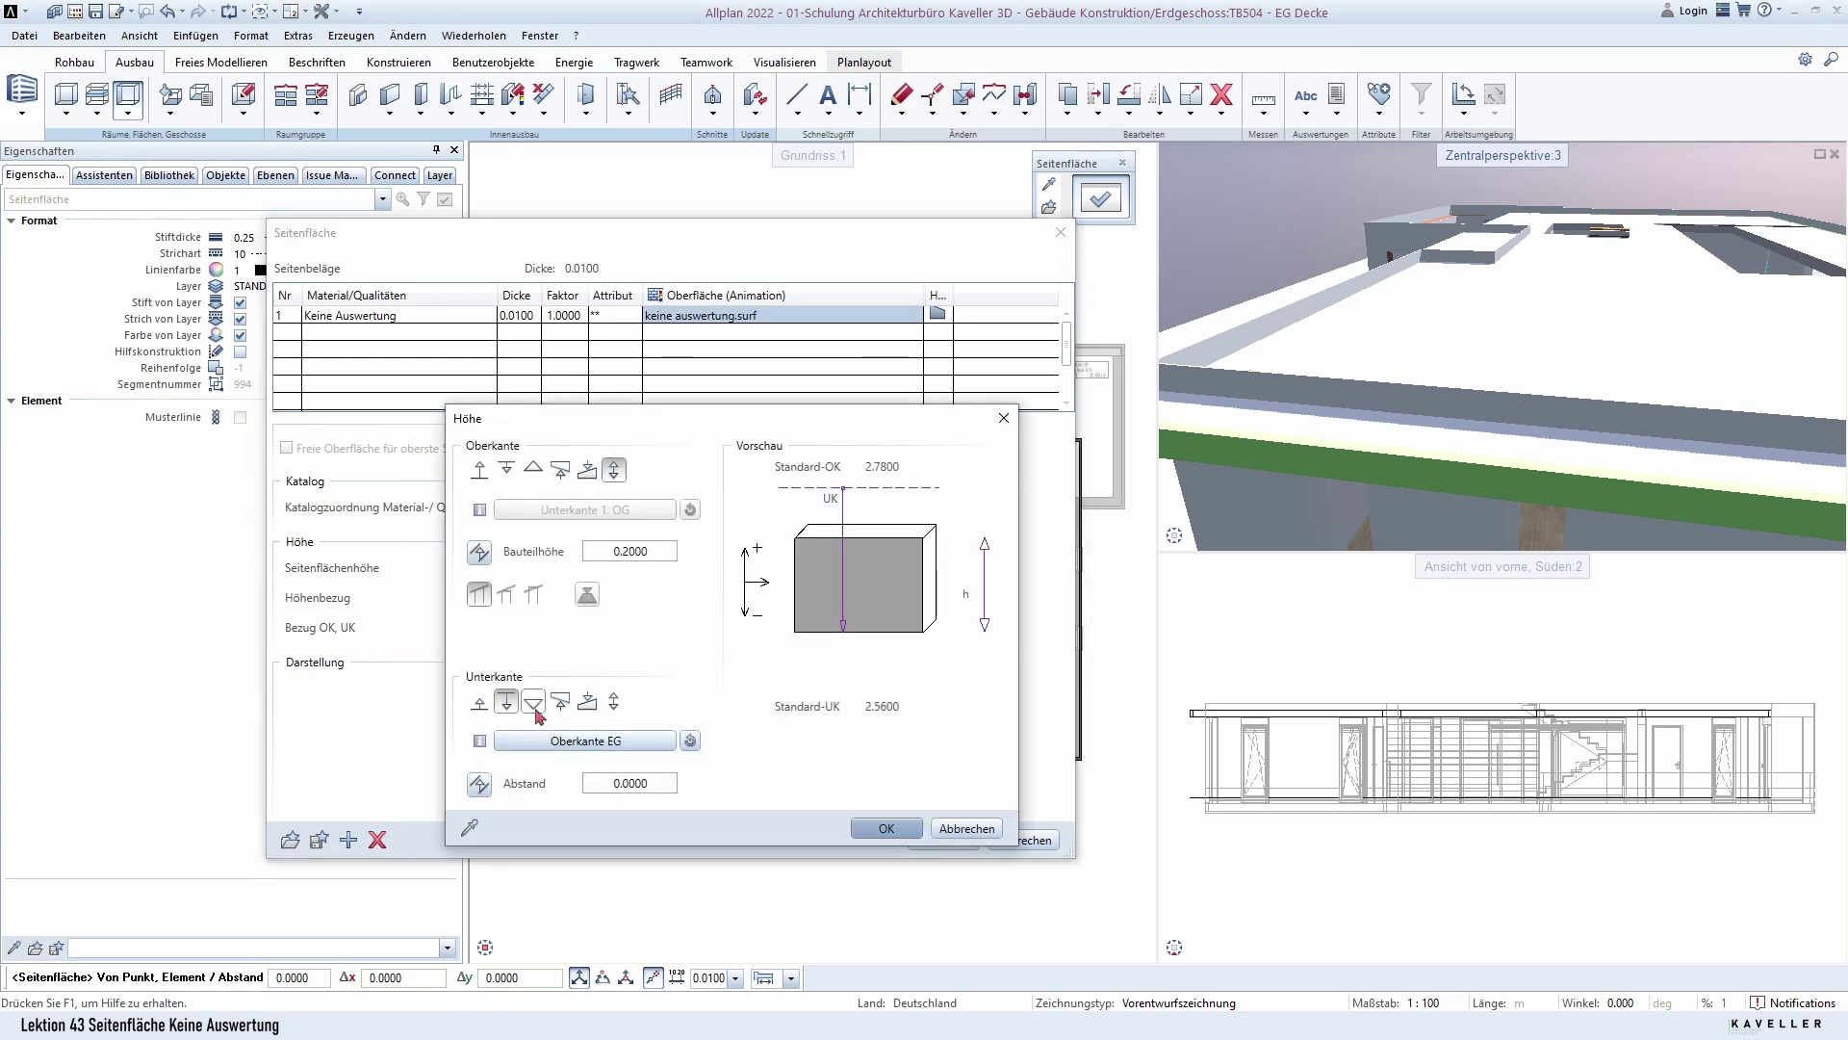
Set a 0.2200 height with the bottom edge at Oberkante EG and confirm both dialogs.
{"action": "left_click", "coordinate": [507, 704]}
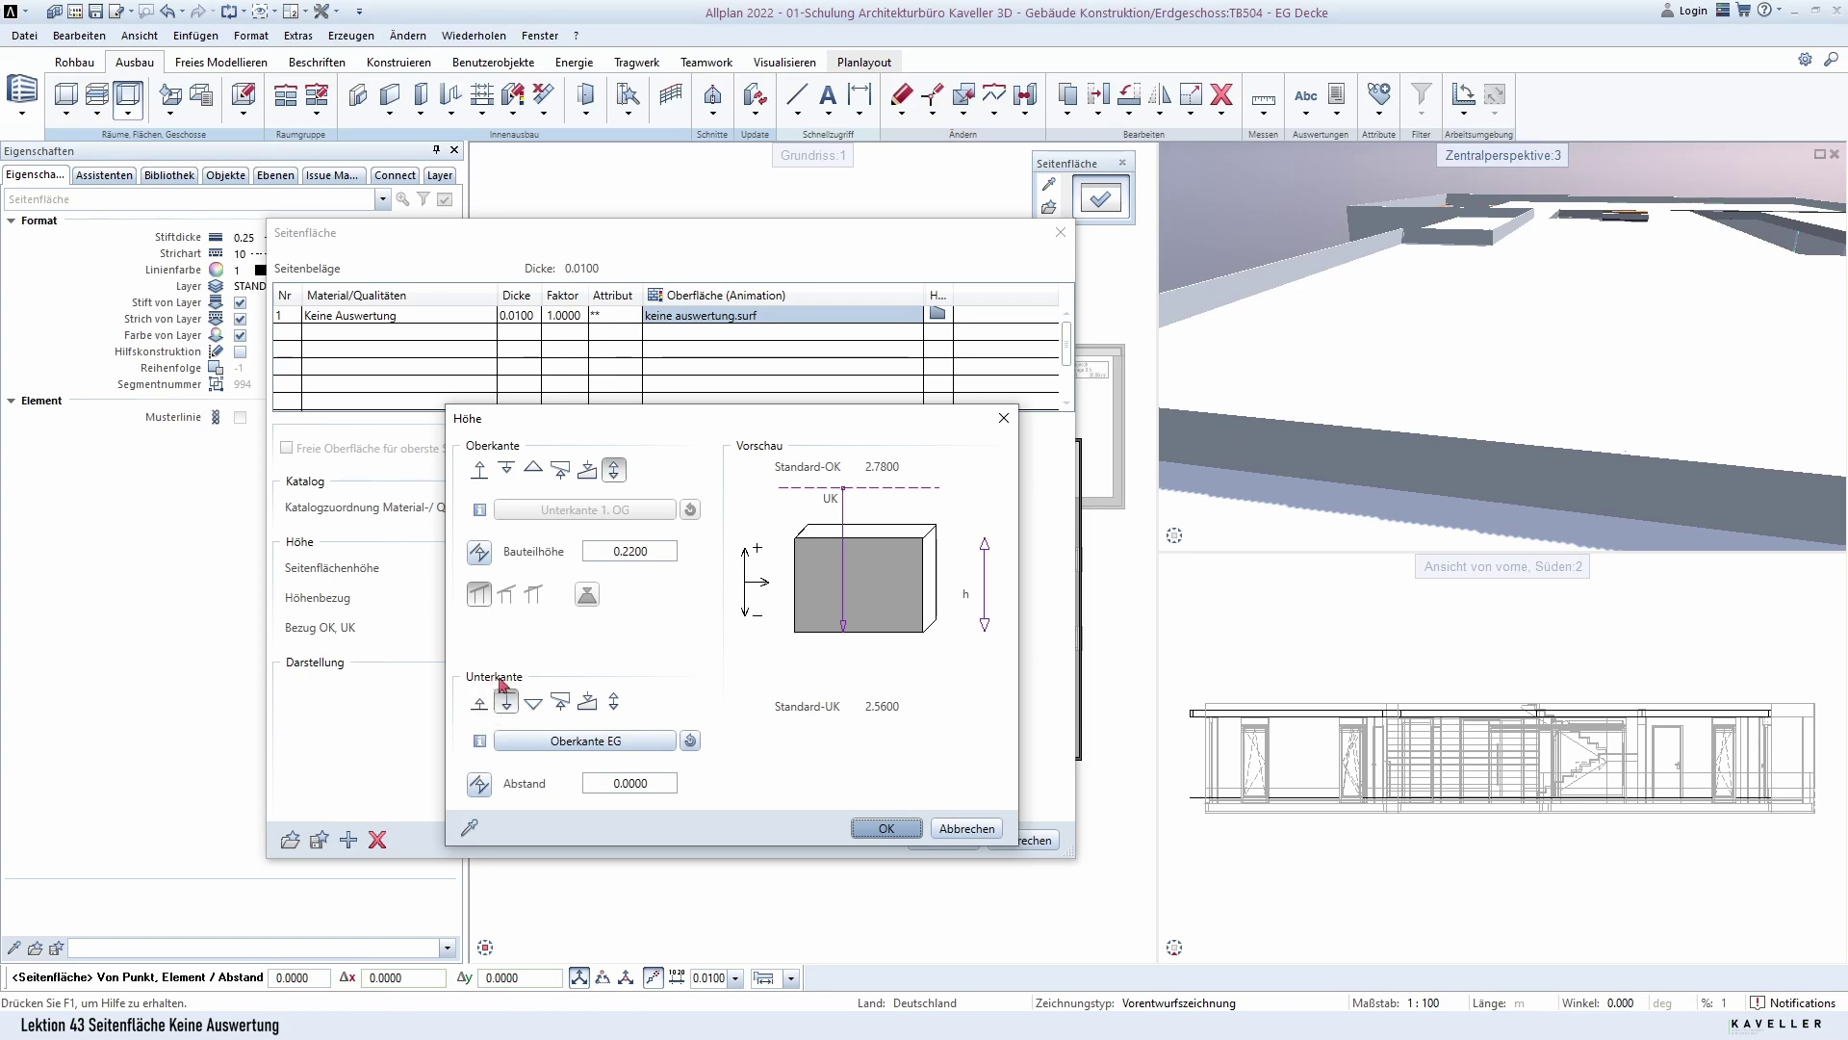
{"action": "left_click", "coordinate": [479, 702]}
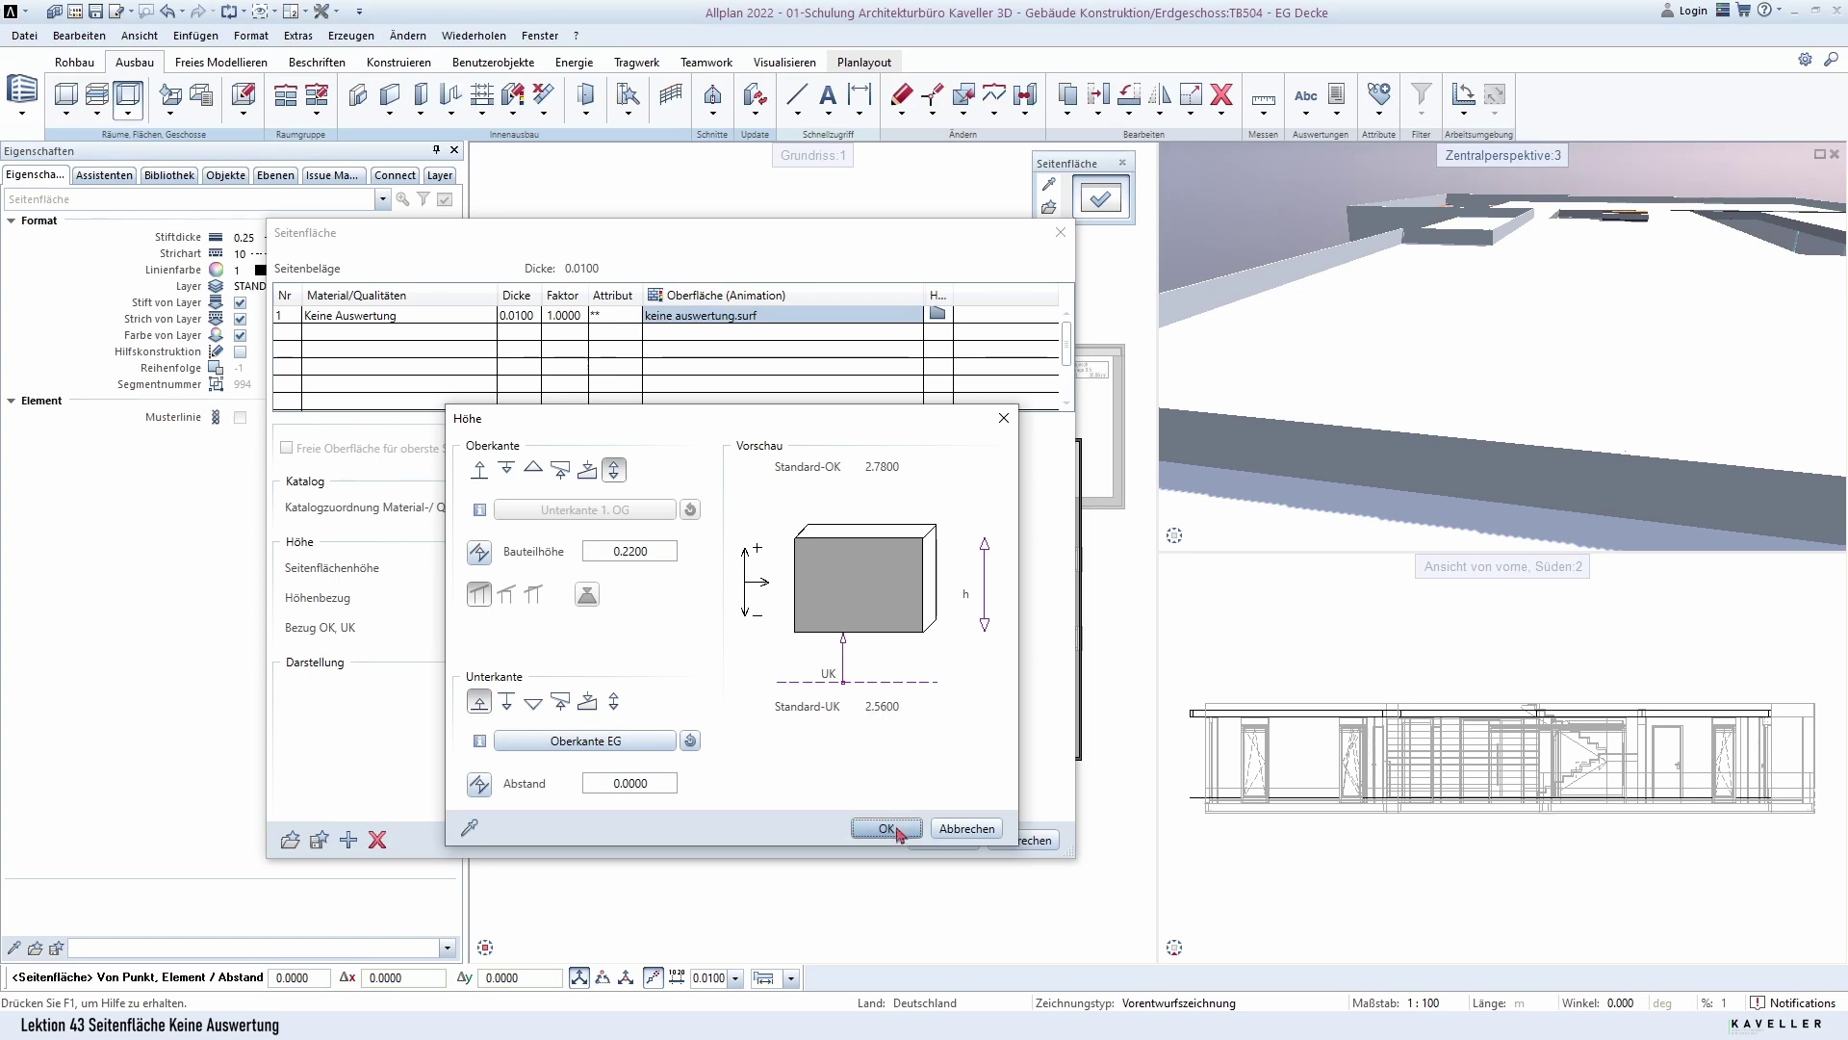
{"action": "left_click", "coordinate": [893, 828]}
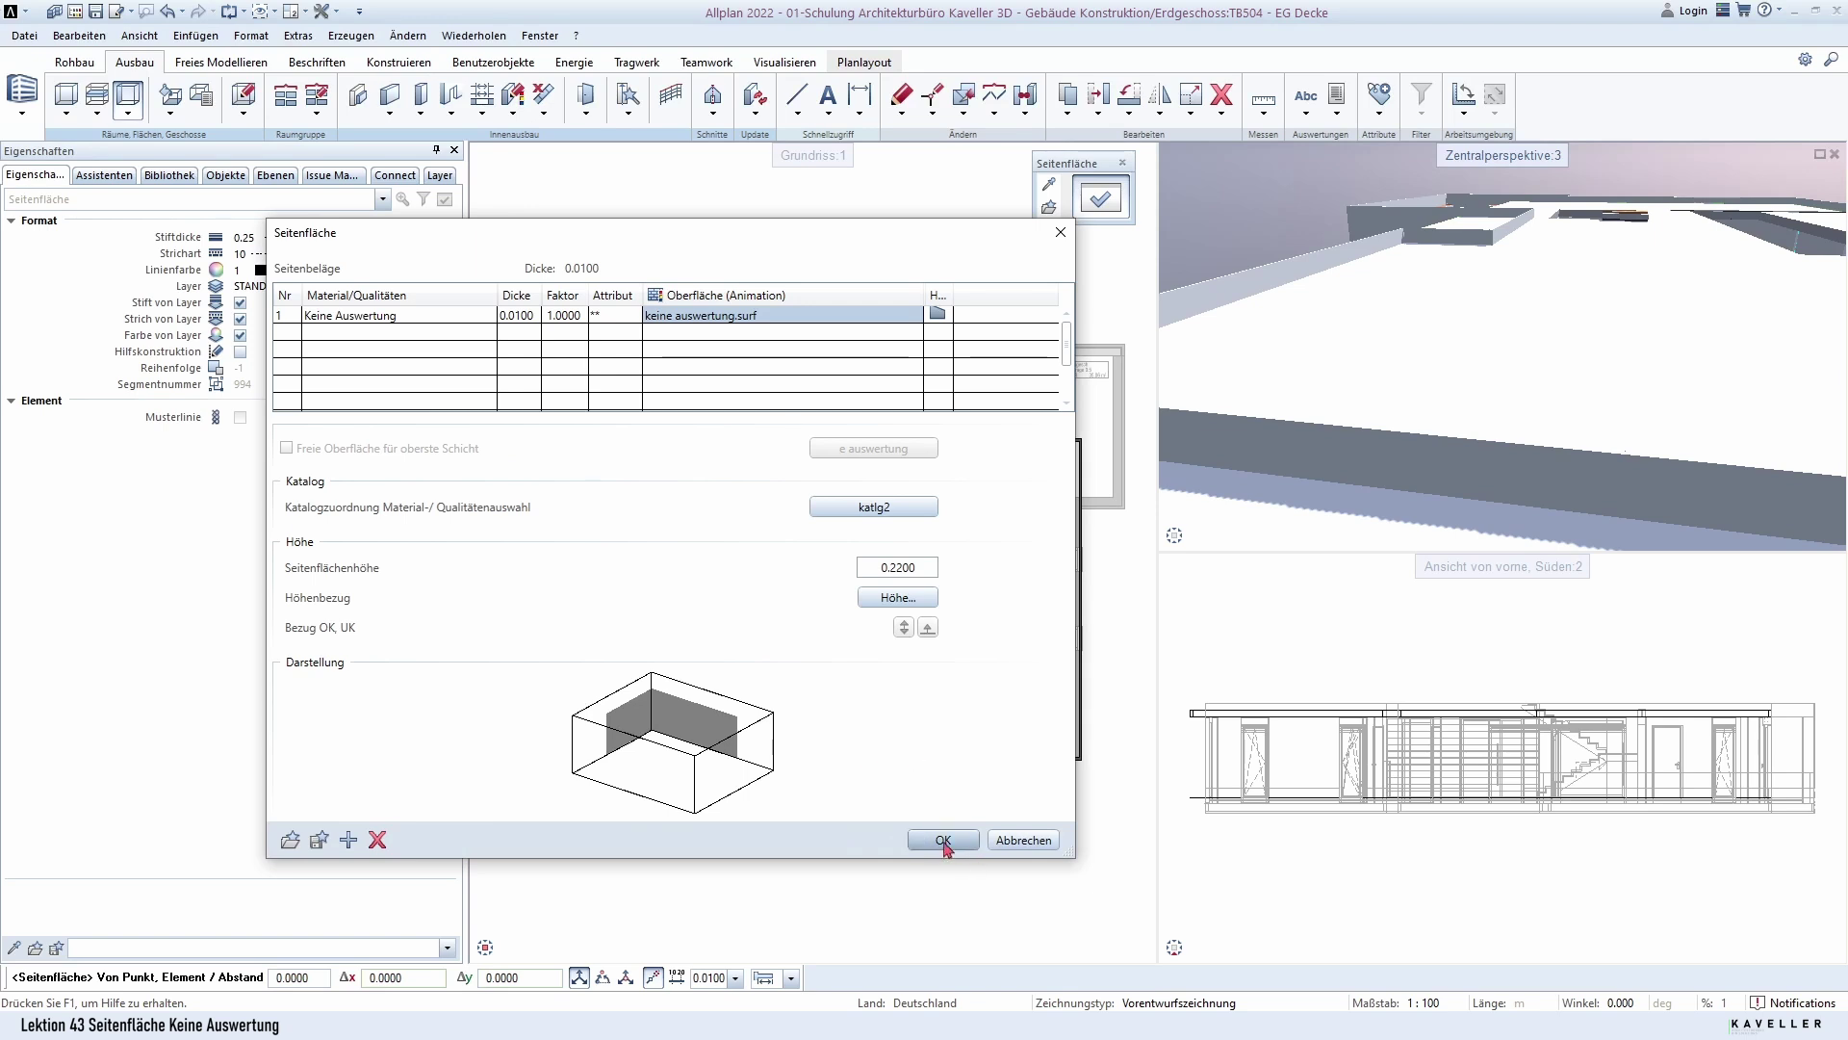
{"action": "left_click", "coordinate": [944, 839]}
Adjust the 3D view and pan the plan to the first slab corner for the side surface.
{"action": "scroll", "coordinate": [962, 577], "scroll_direction": "up", "scroll_amount": 2}
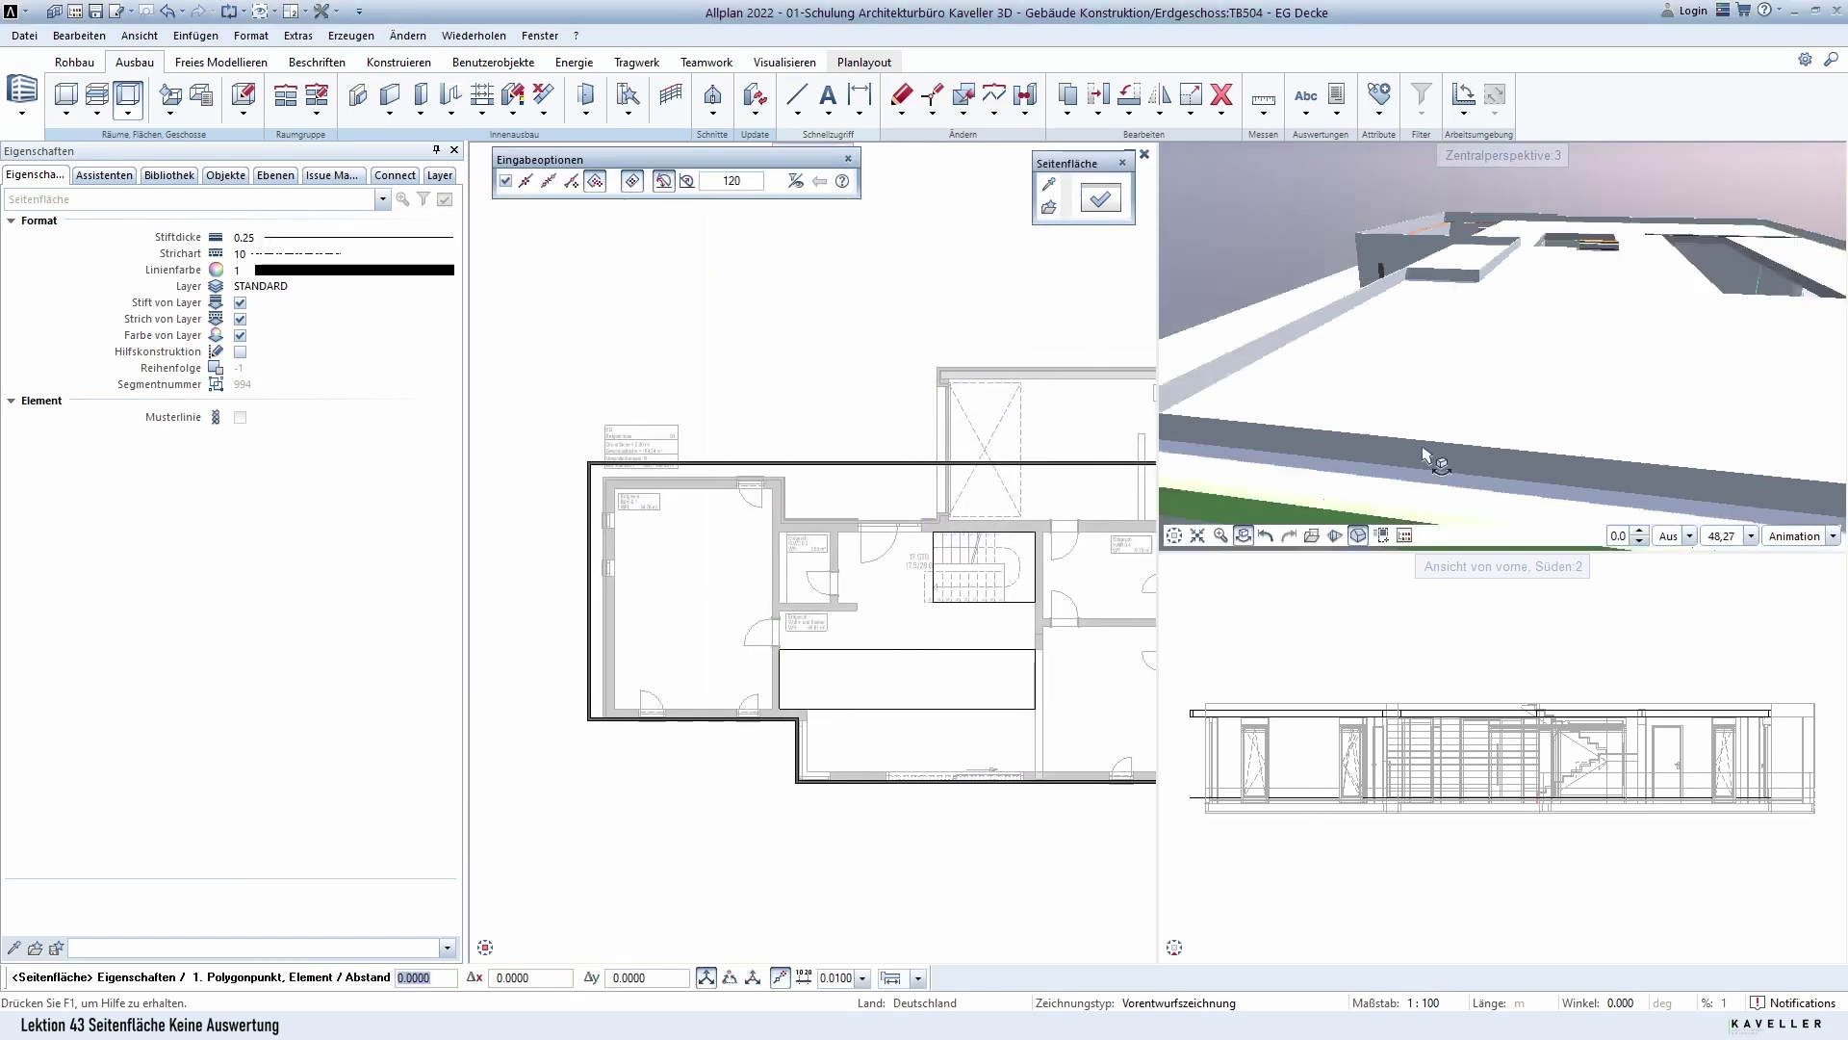
{"action": "left_click_drag", "start_coordinate": [1424, 454], "coordinate": [1358, 395]}
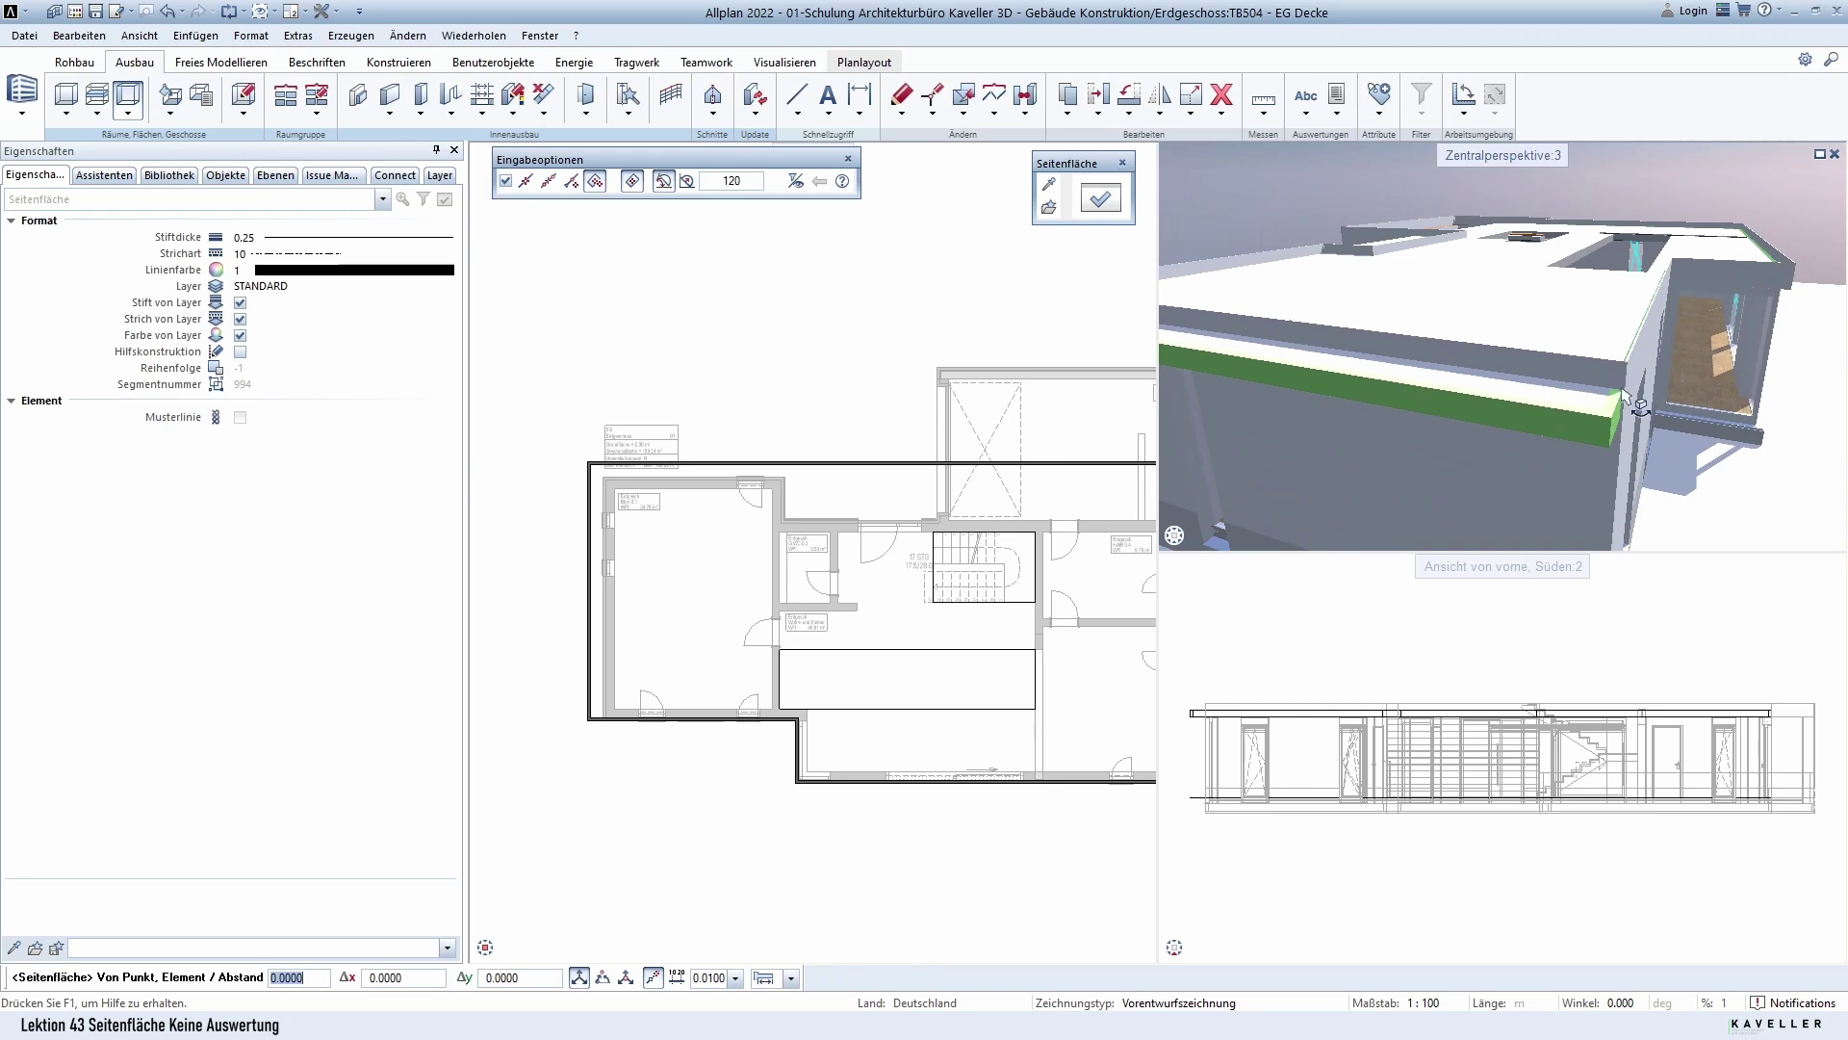
{"action": "scroll", "coordinate": [616, 713], "scroll_direction": "up", "scroll_amount": 2}
{"action": "scroll", "coordinate": [693, 693], "scroll_direction": "up", "scroll_amount": 2}
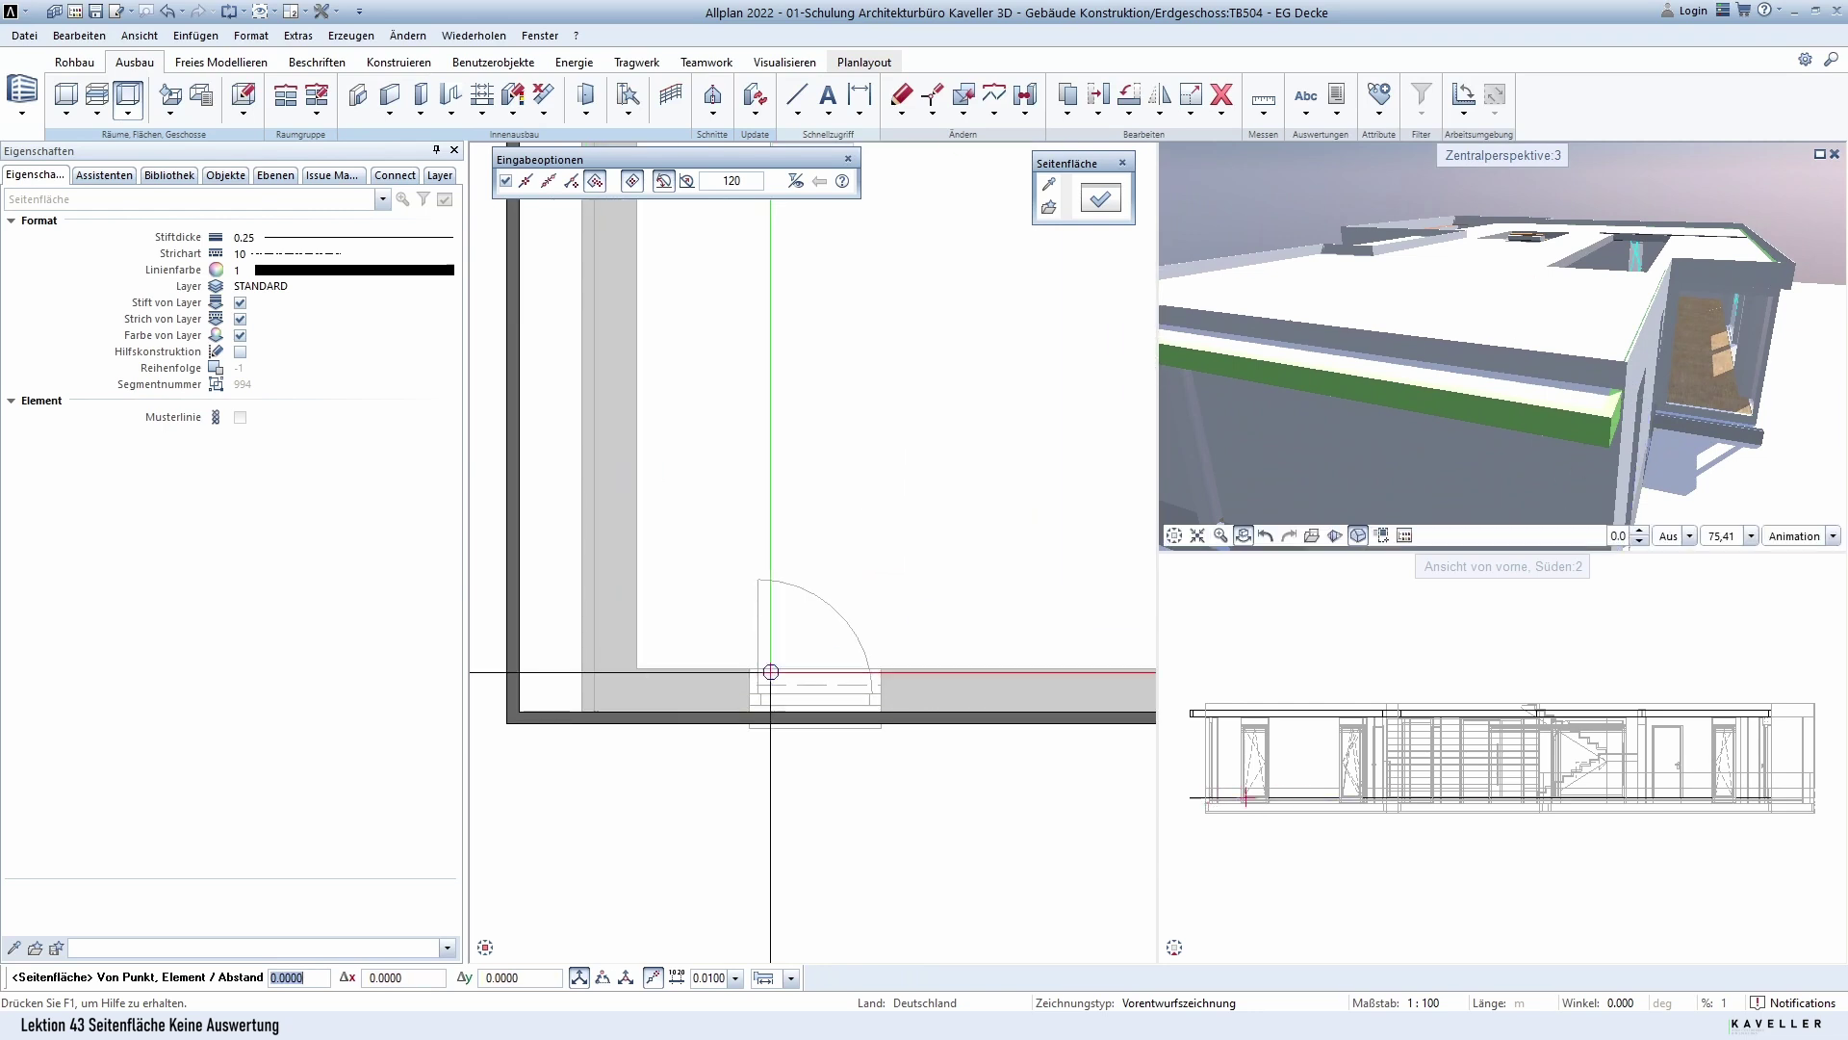
{"action": "scroll", "coordinate": [771, 671], "scroll_direction": "up", "scroll_amount": 1}
{"action": "key", "text": "Escape"}
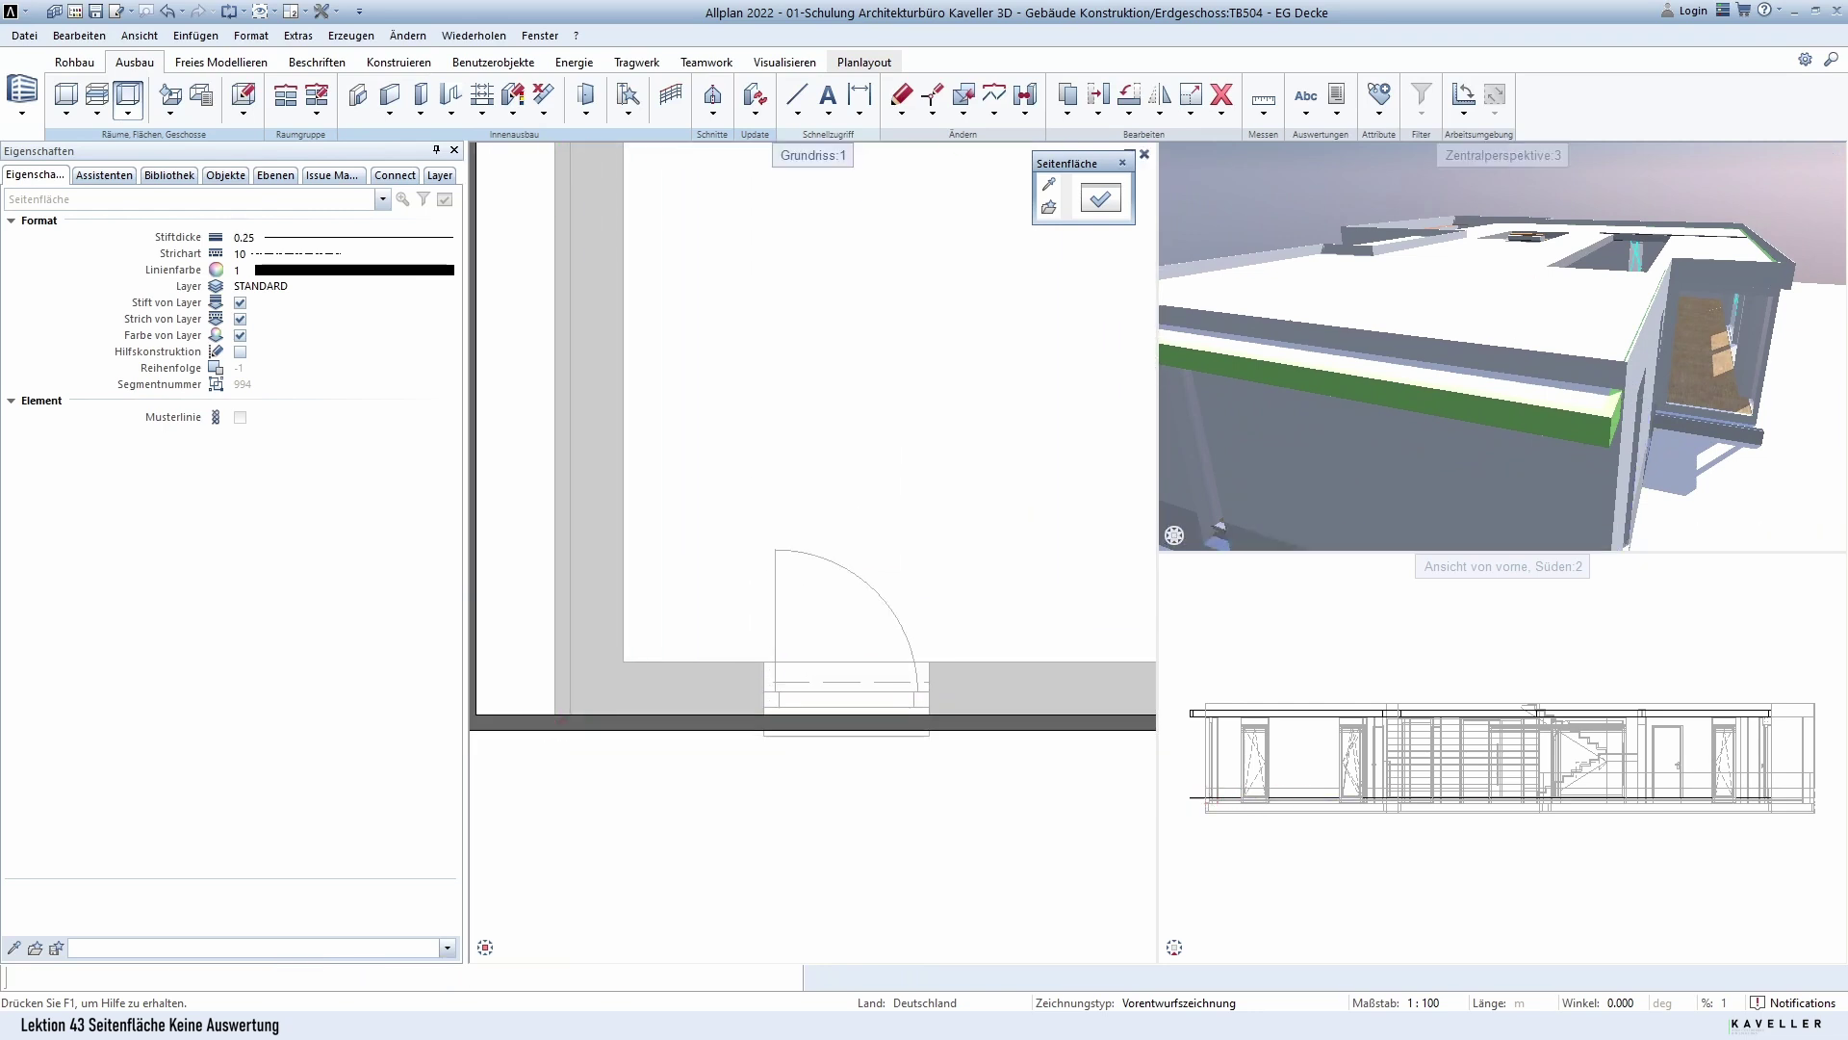
{"action": "middle_click_drag", "start_coordinate": [677, 289], "coordinate": [677, 504]}
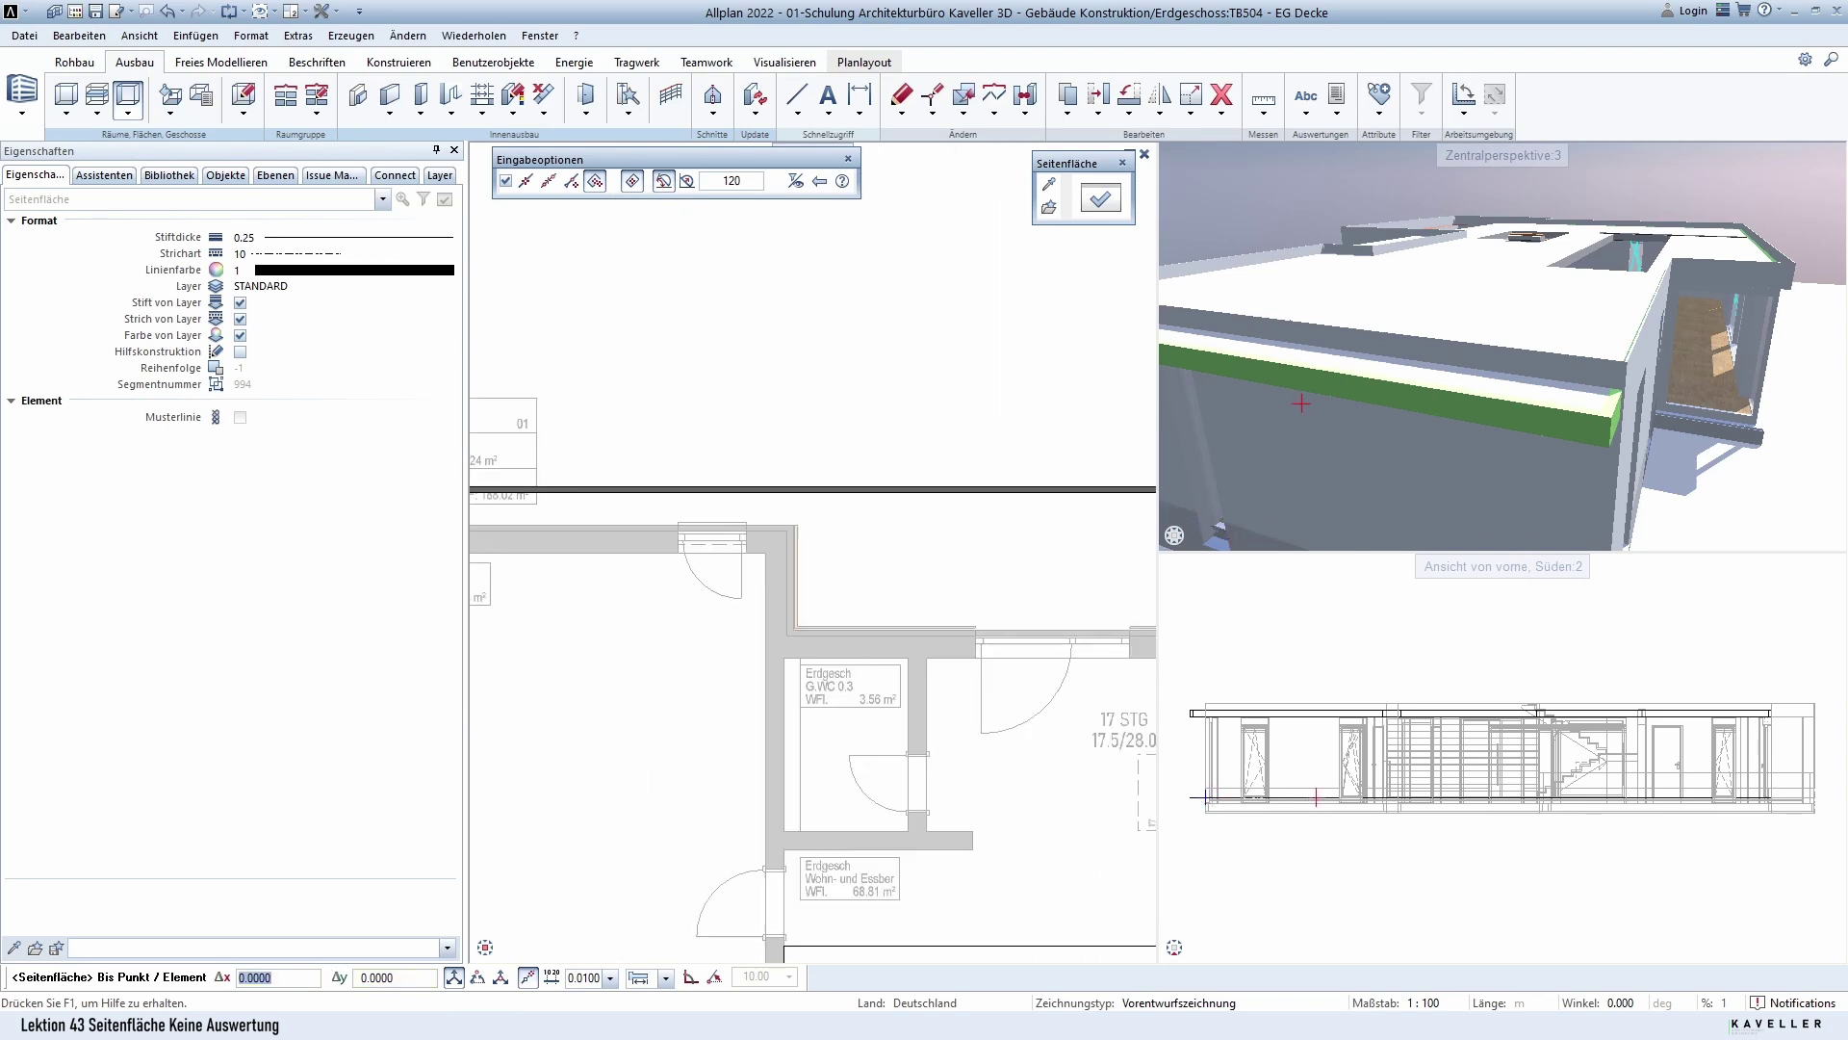
{"action": "scroll", "coordinate": [663, 464], "scroll_direction": "down", "scroll_amount": 2}
Trace the slab edge past the stair and shaft to the next corner, then finish with Esc.
{"action": "middle_click_drag", "start_coordinate": [1425, 405], "coordinate": [1489, 384], "text": "shift"}
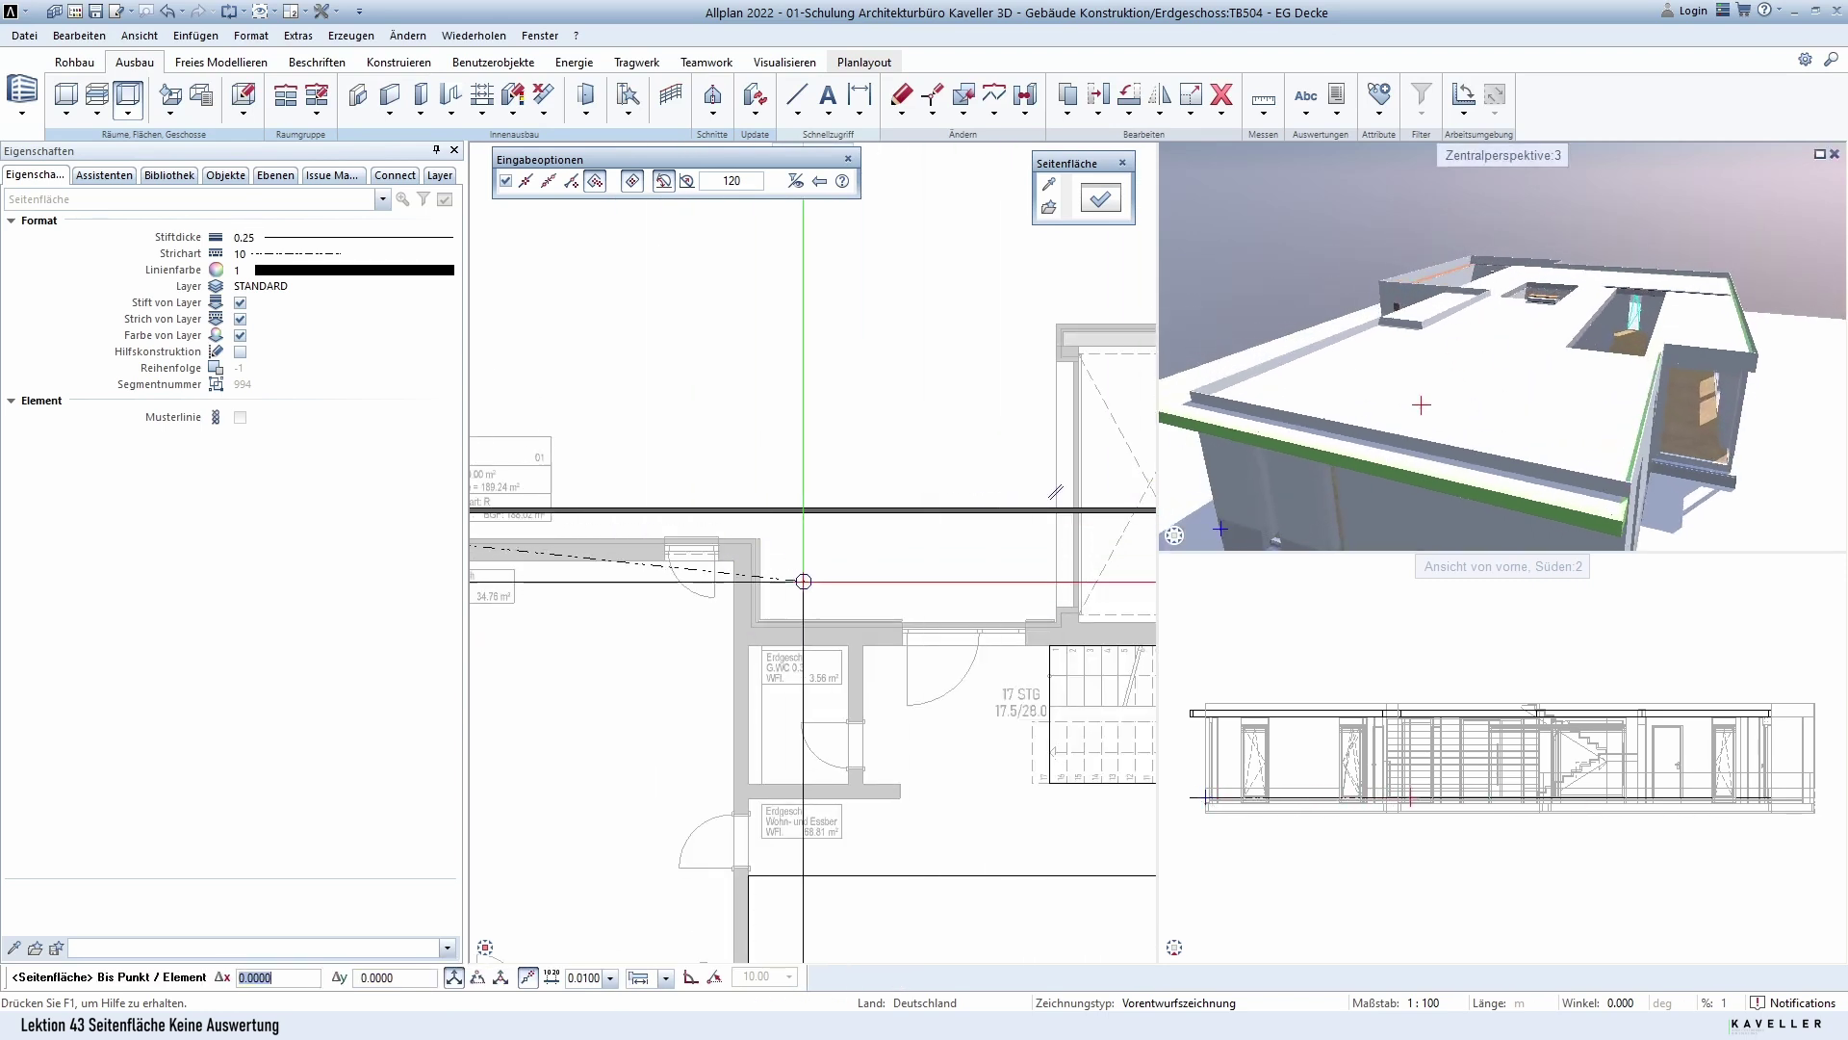
{"action": "scroll", "coordinate": [741, 487], "scroll_direction": "up", "scroll_amount": 3}
{"action": "middle_click_drag", "start_coordinate": [756, 502], "coordinate": [712, 300]}
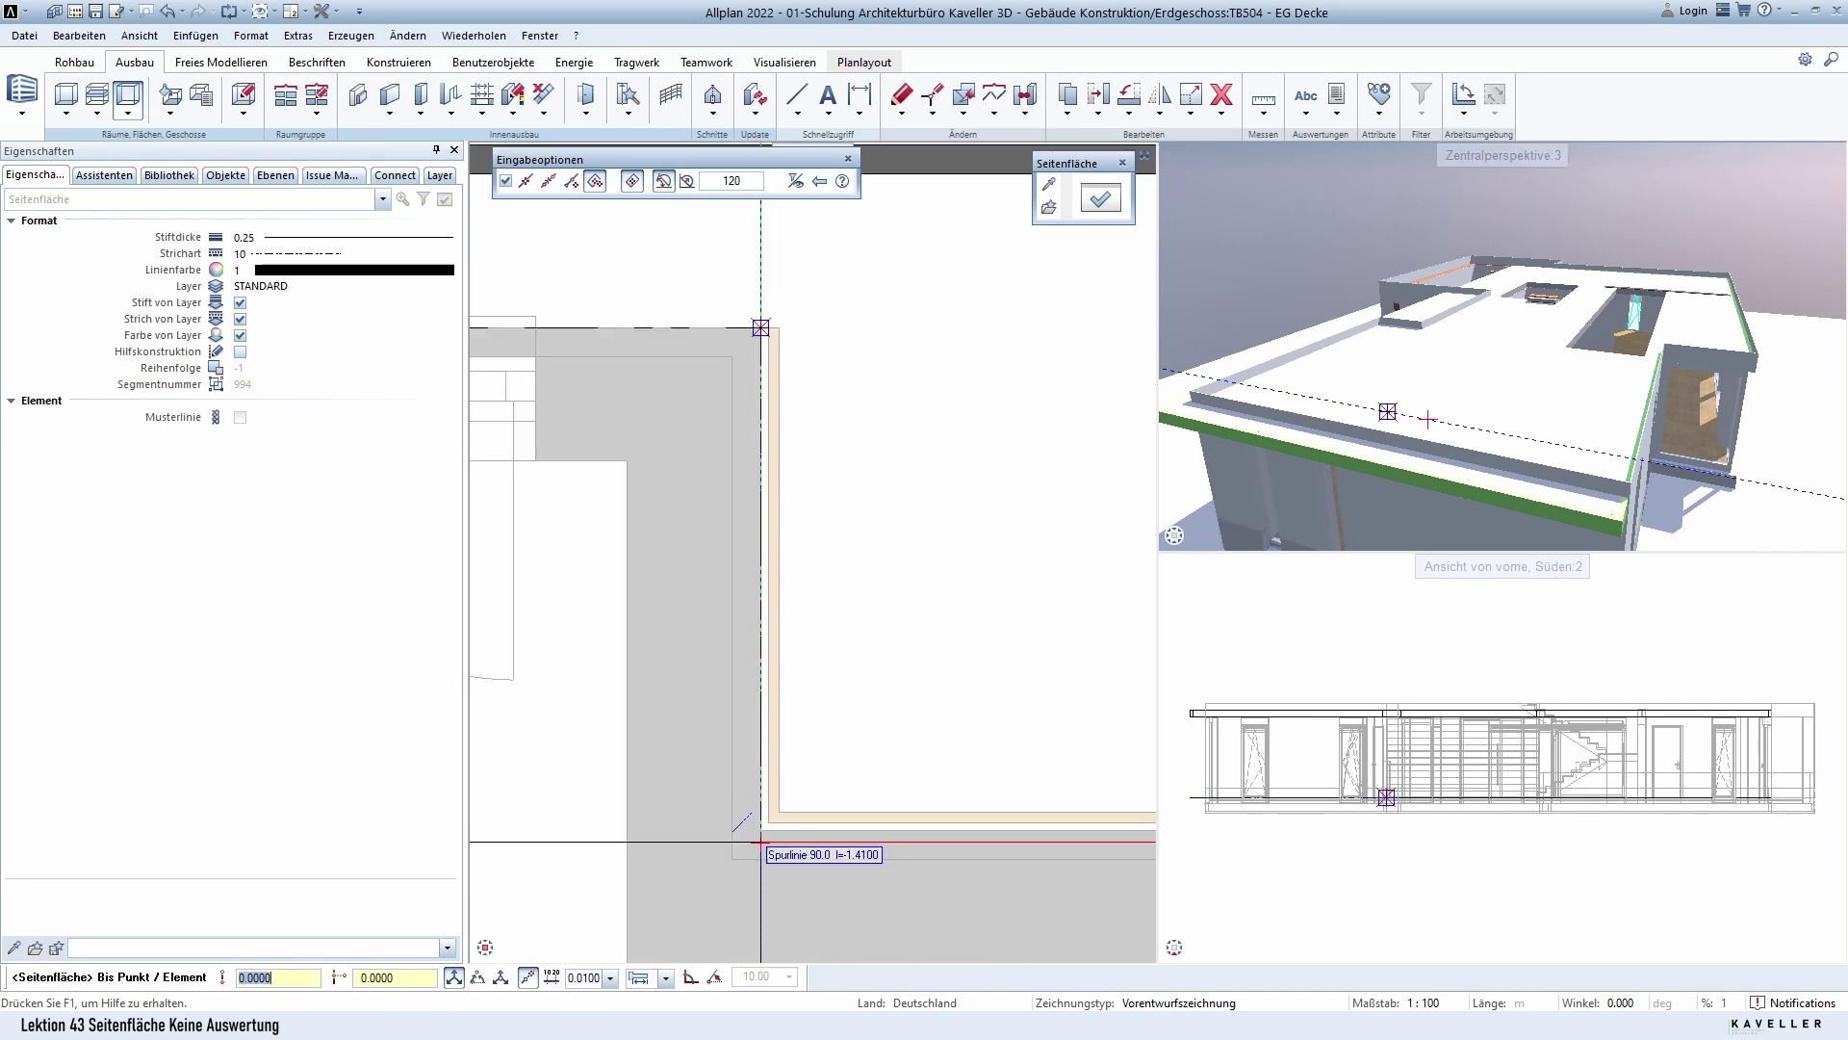
{"action": "scroll", "coordinate": [563, 686], "scroll_direction": "down", "scroll_amount": 3}
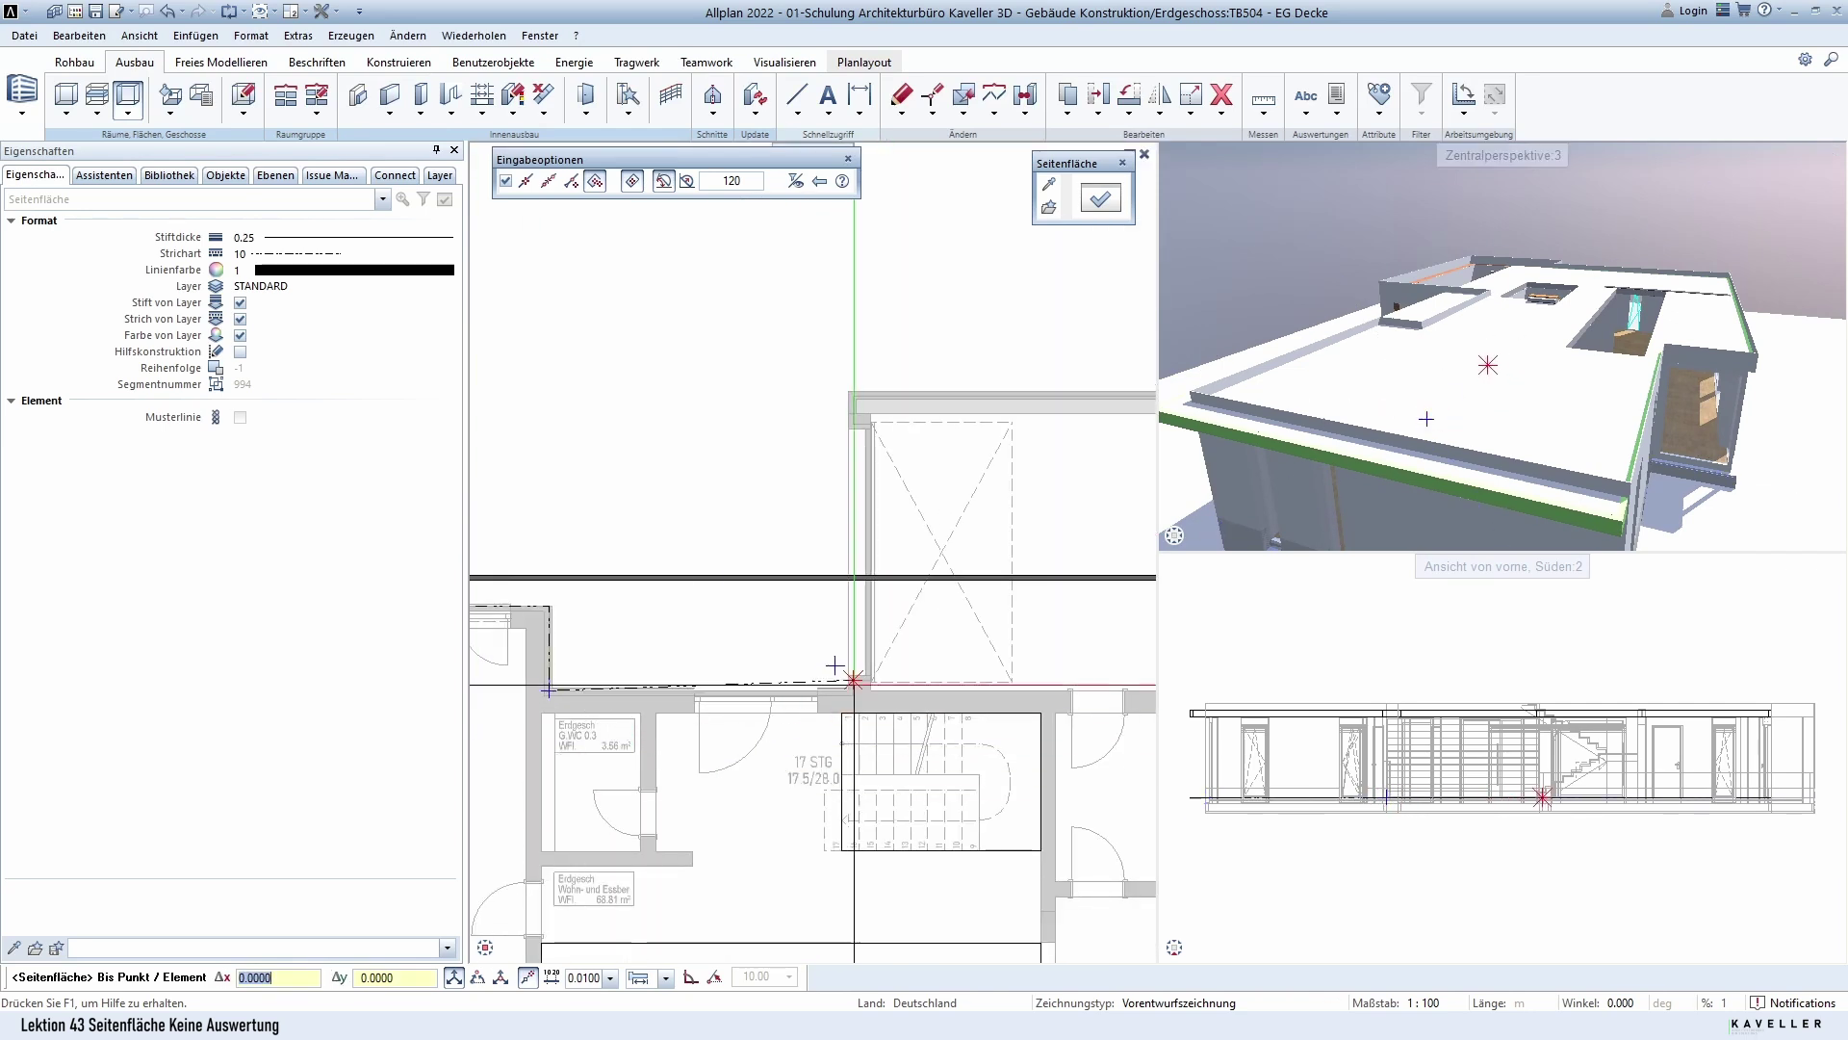
{"action": "scroll", "coordinate": [838, 712], "scroll_direction": "up", "scroll_amount": 1}
{"action": "scroll", "coordinate": [835, 711], "scroll_direction": "up", "scroll_amount": 1}
{"action": "scroll", "coordinate": [833, 711], "scroll_direction": "up", "scroll_amount": 1}
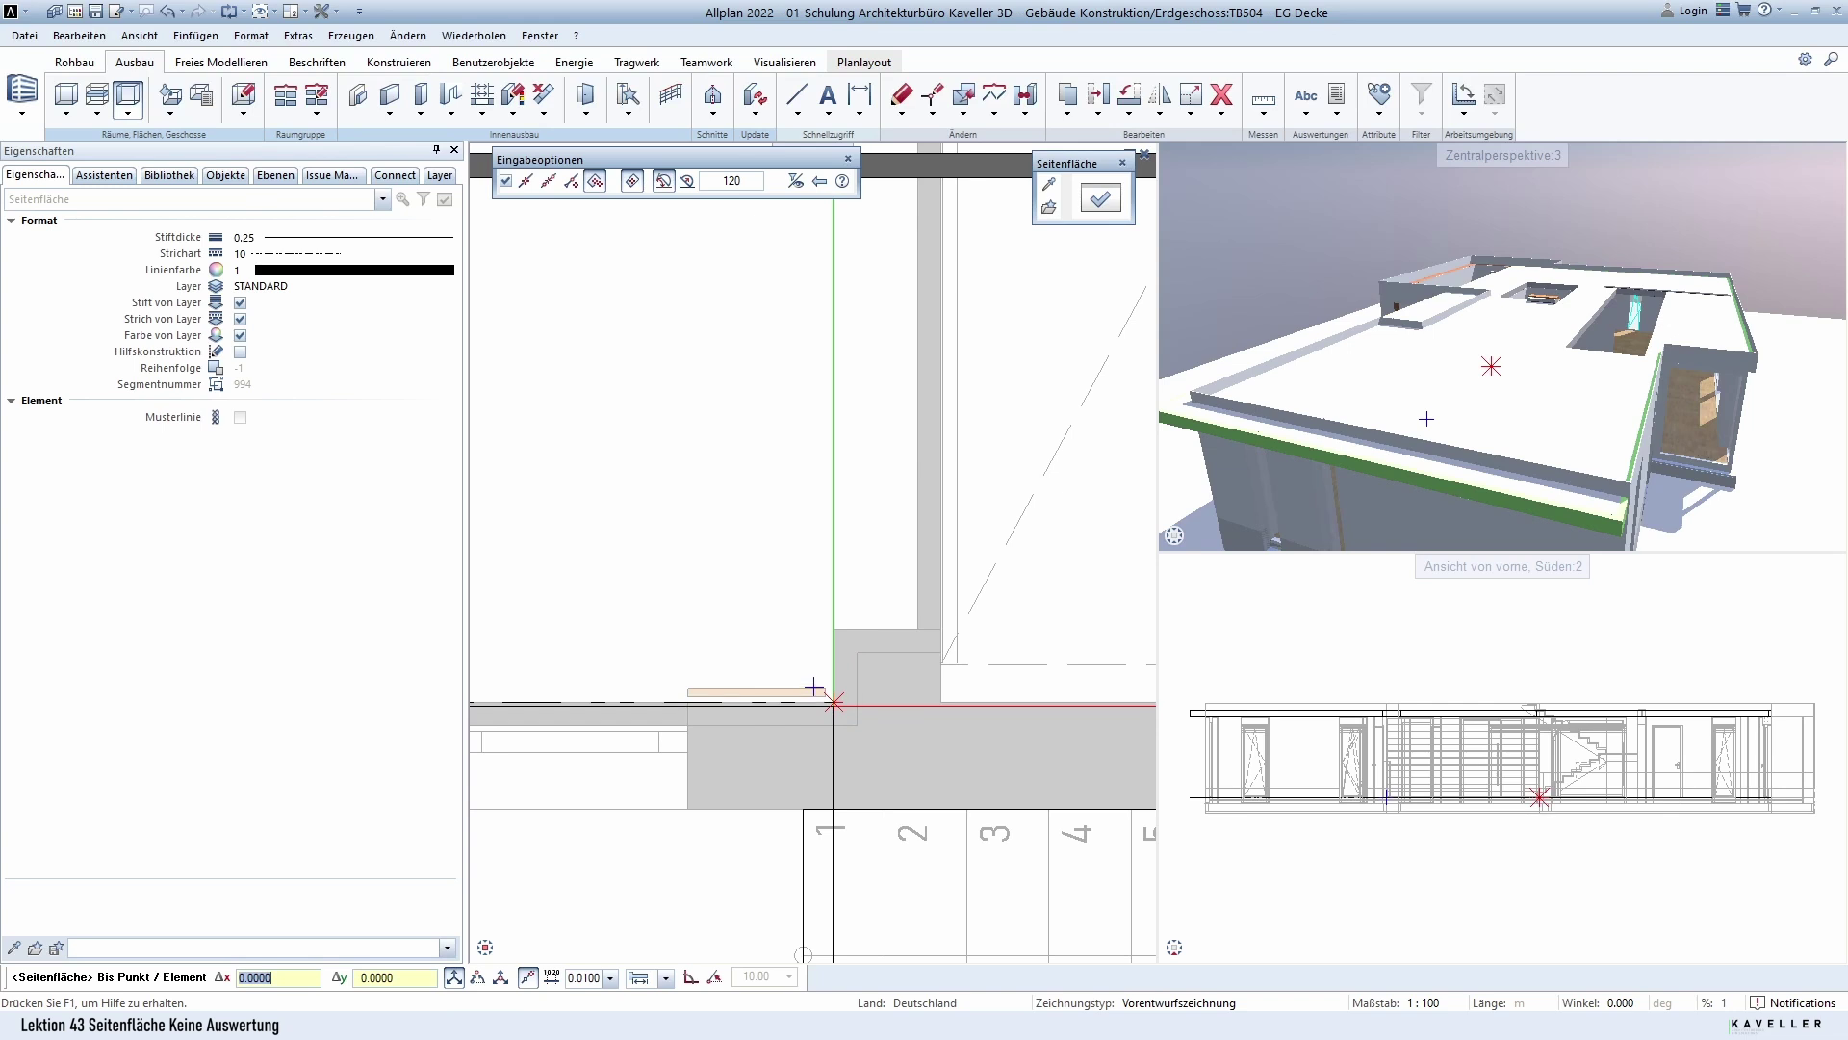
{"action": "middle_click_drag", "start_coordinate": [860, 266], "coordinate": [879, 512]}
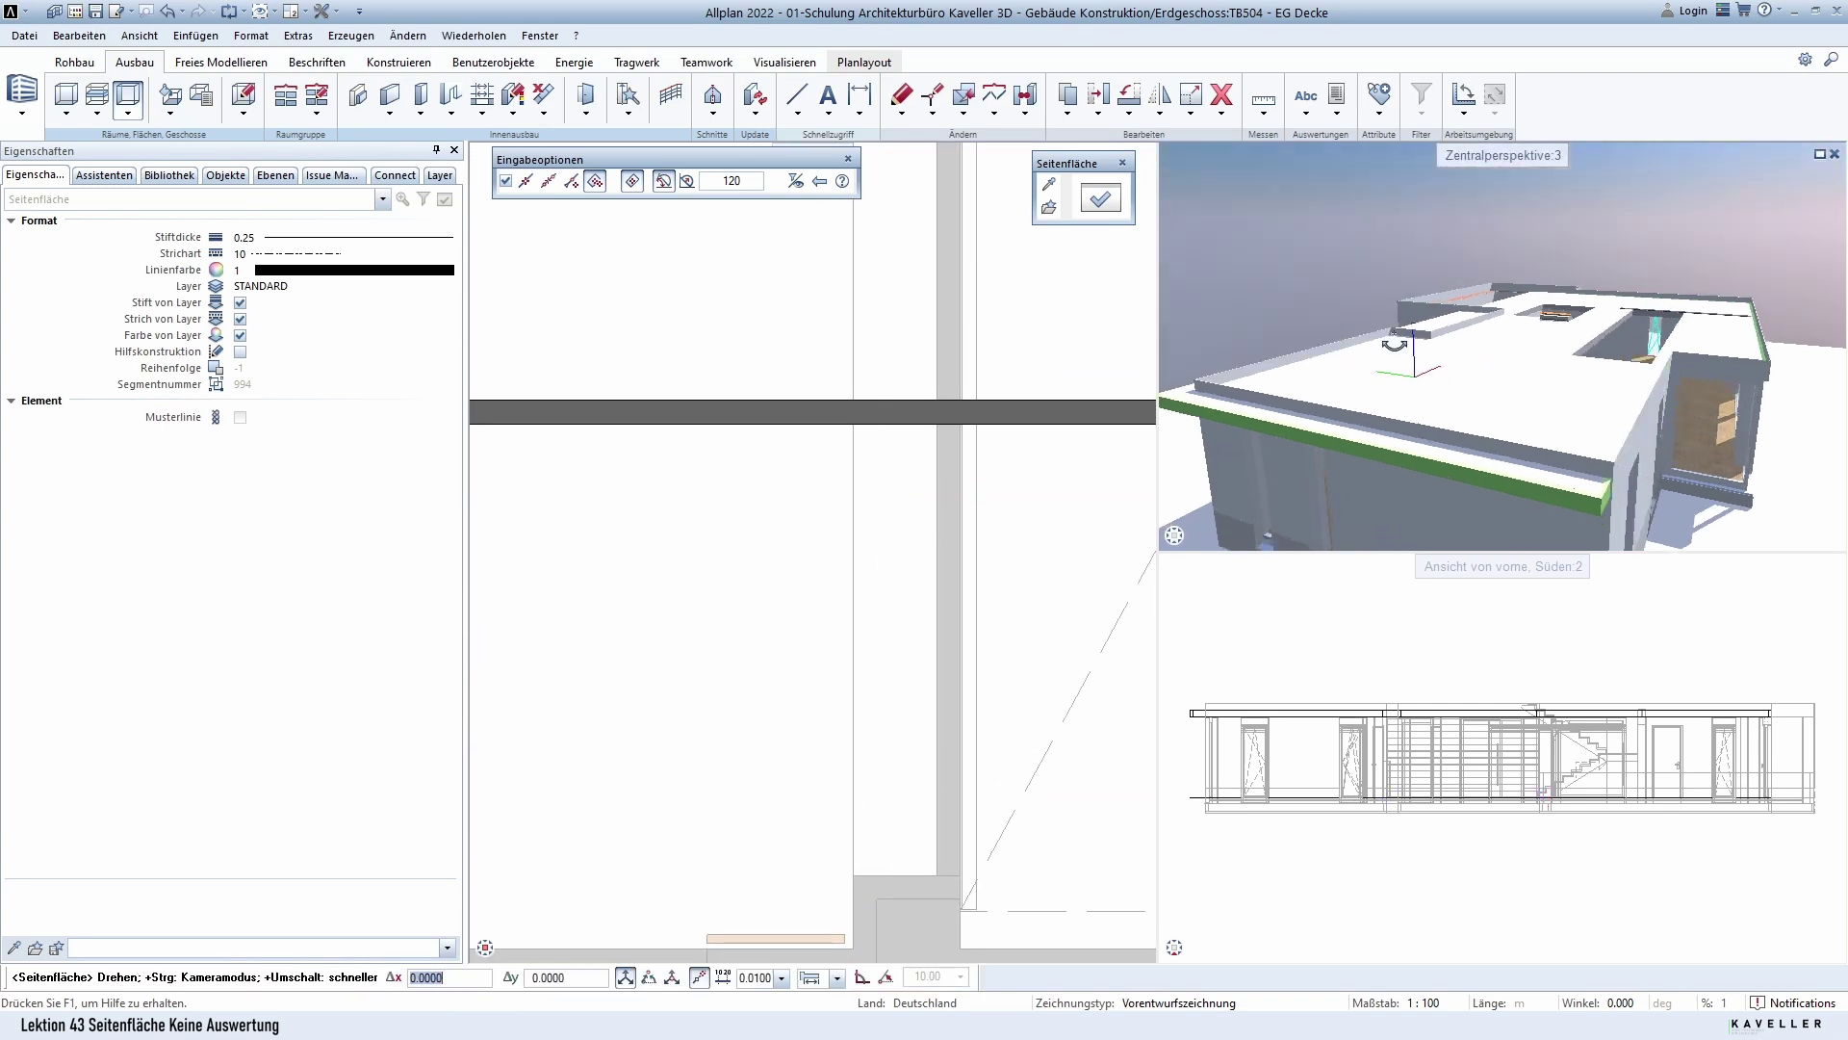
{"action": "middle_click_drag", "start_coordinate": [1483, 385], "coordinate": [1423, 313], "text": "shift"}
{"action": "scroll", "coordinate": [1423, 313], "scroll_direction": "up", "scroll_amount": 3}
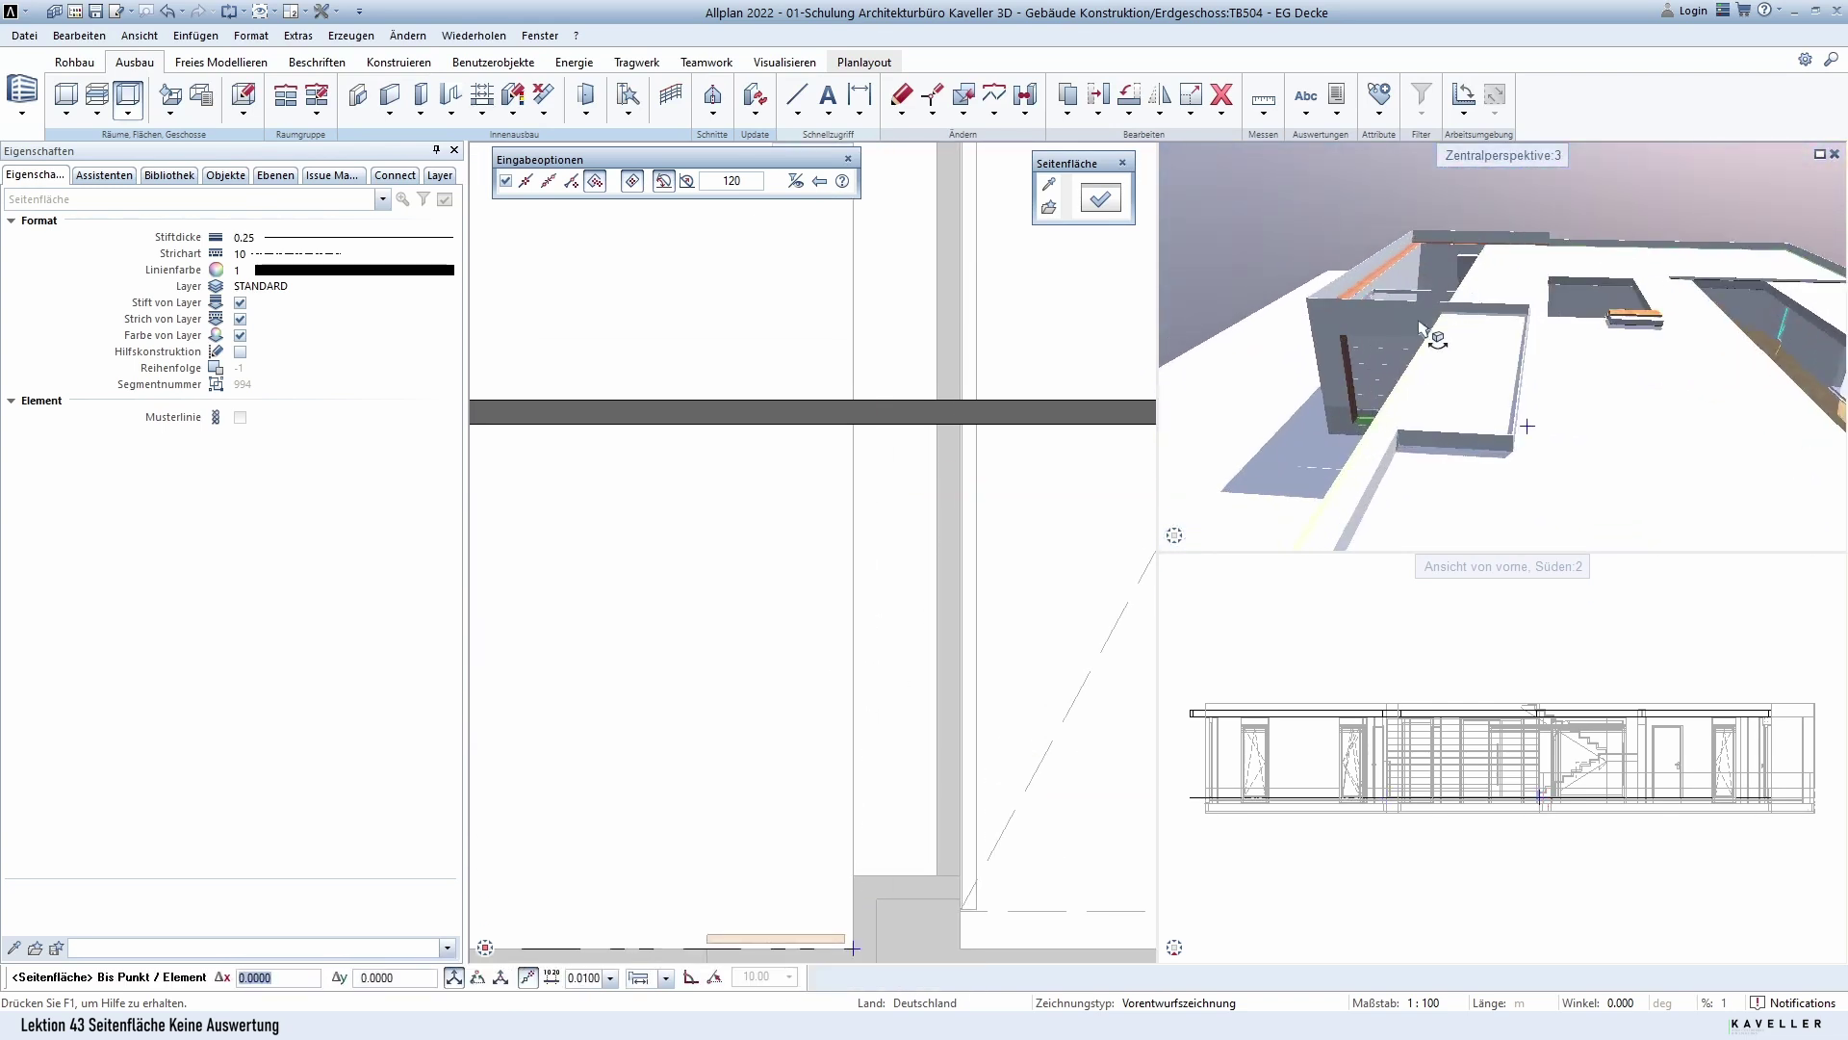
{"action": "scroll", "coordinate": [880, 481], "scroll_direction": "down", "scroll_amount": 2}
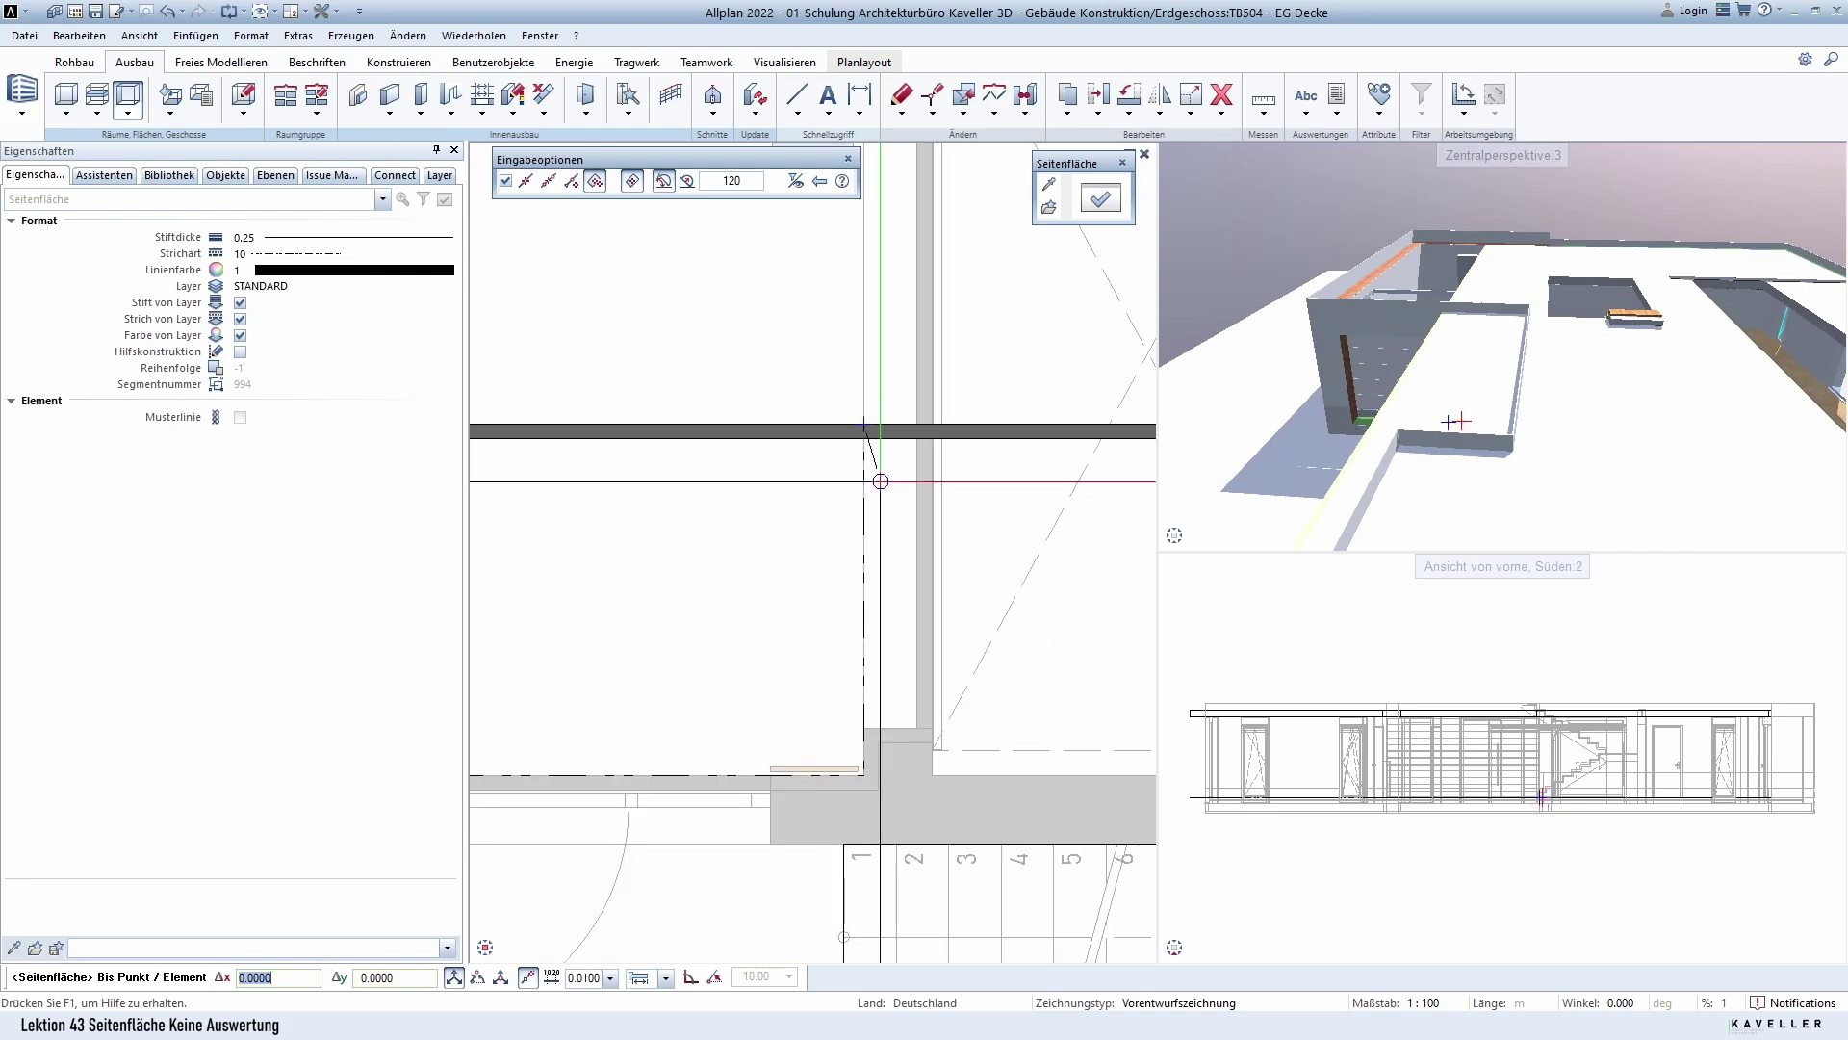
{"action": "scroll", "coordinate": [880, 482], "scroll_direction": "down", "scroll_amount": 2}
{"action": "key", "text": "Escape"}
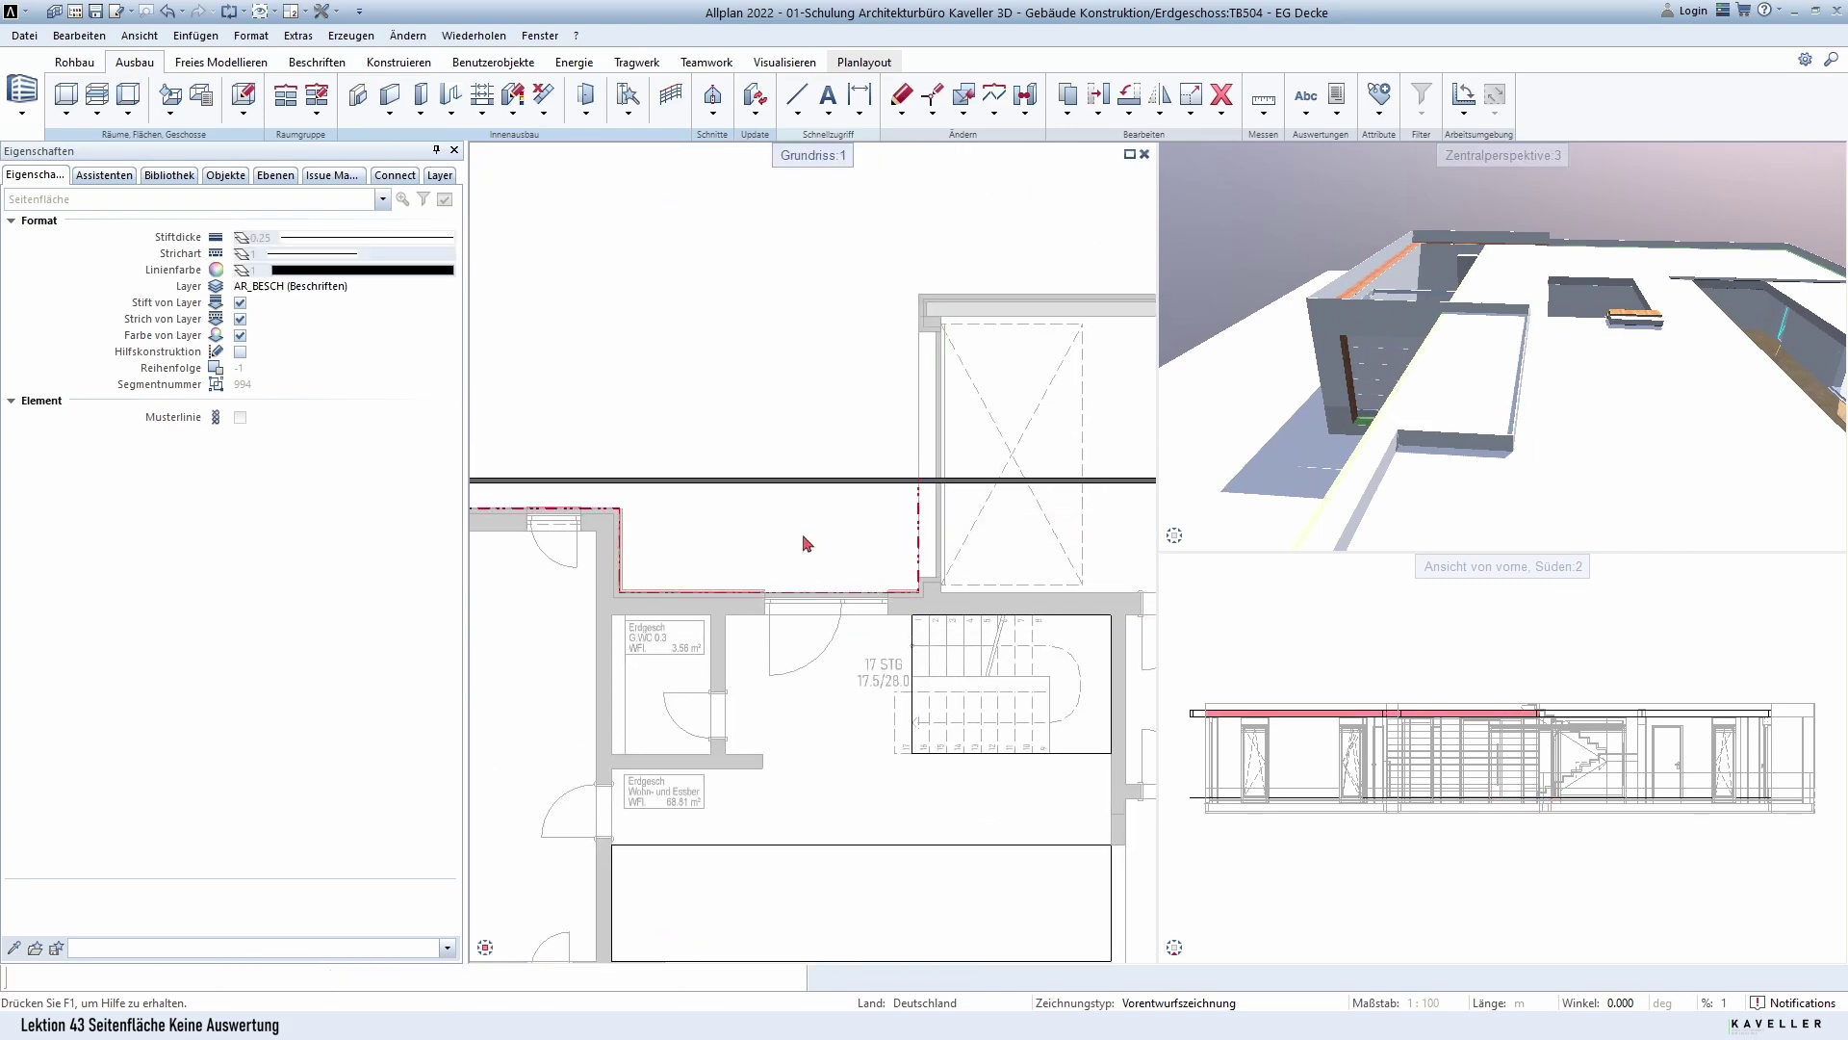
Exit the tool, select the new Seitenfläche, zoom into the front elevation, then deselect.
{"action": "scroll", "coordinate": [922, 524], "scroll_direction": "down", "scroll_amount": 3}
{"action": "key", "text": "Escape"}
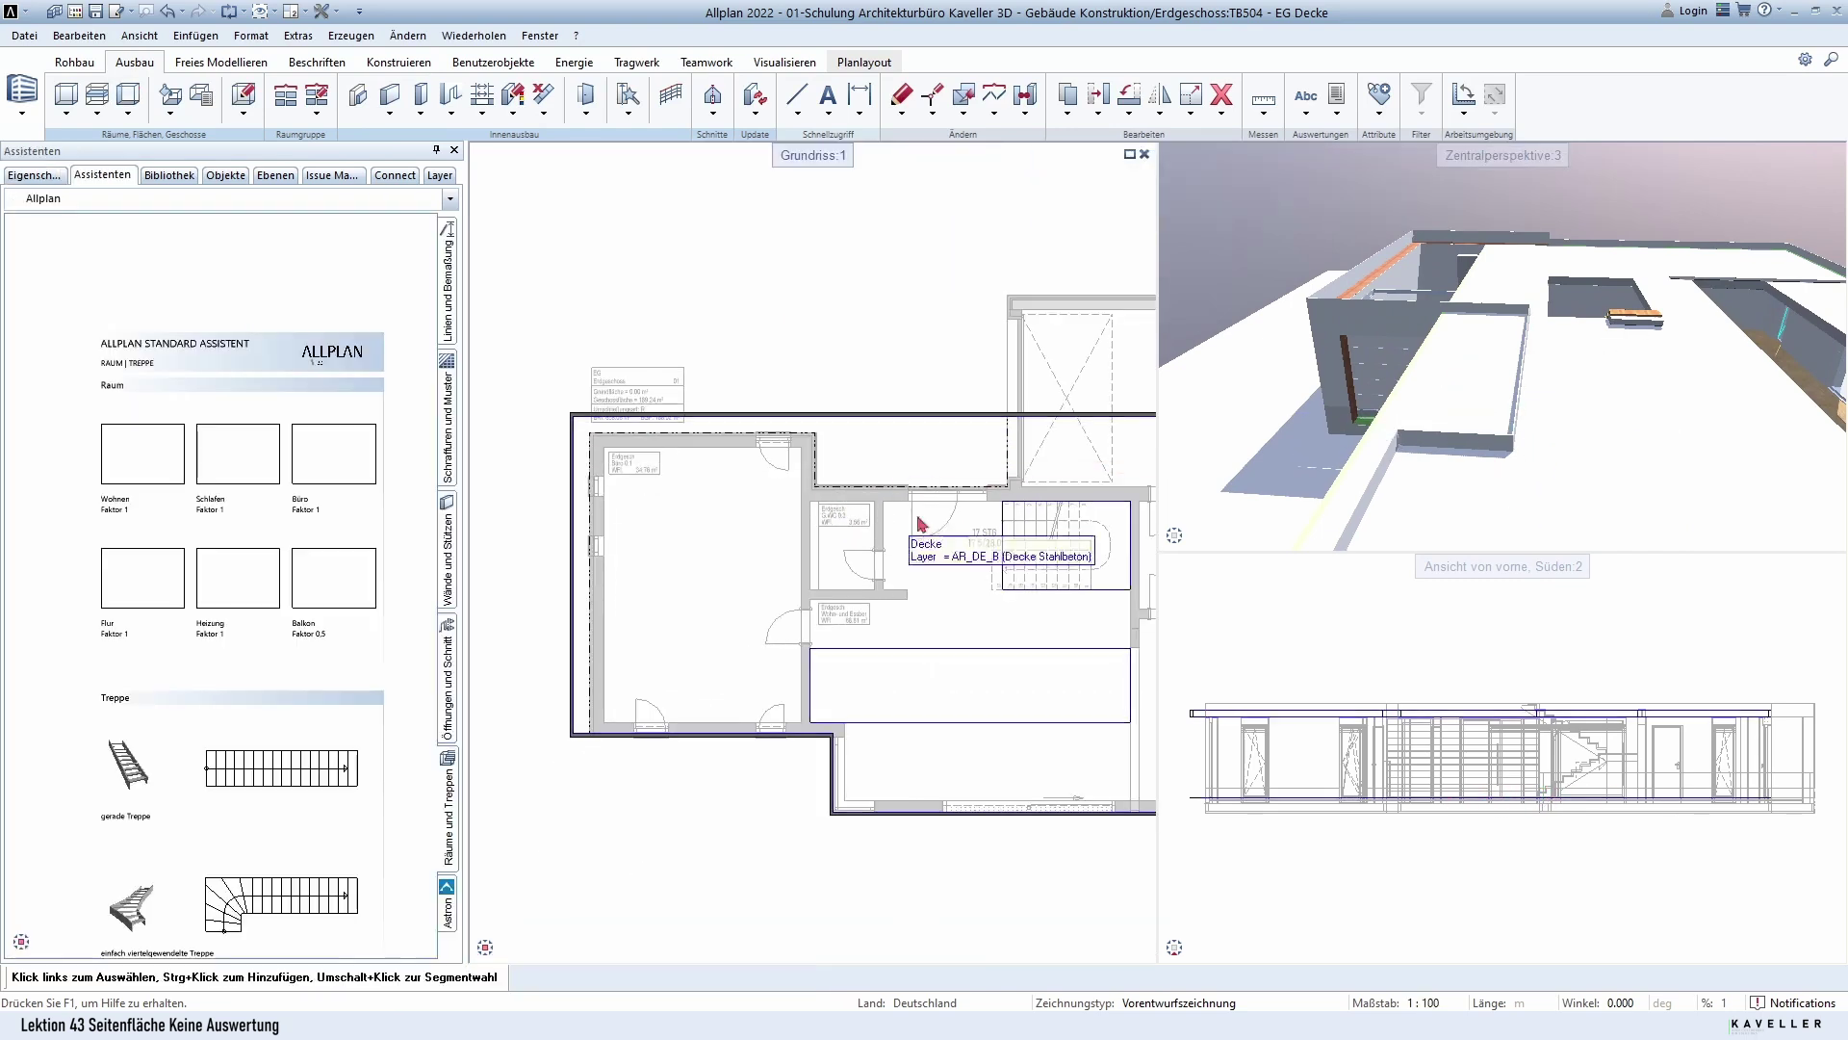
{"action": "left_click", "coordinate": [594, 680]}
{"action": "left_click", "coordinate": [594, 680]}
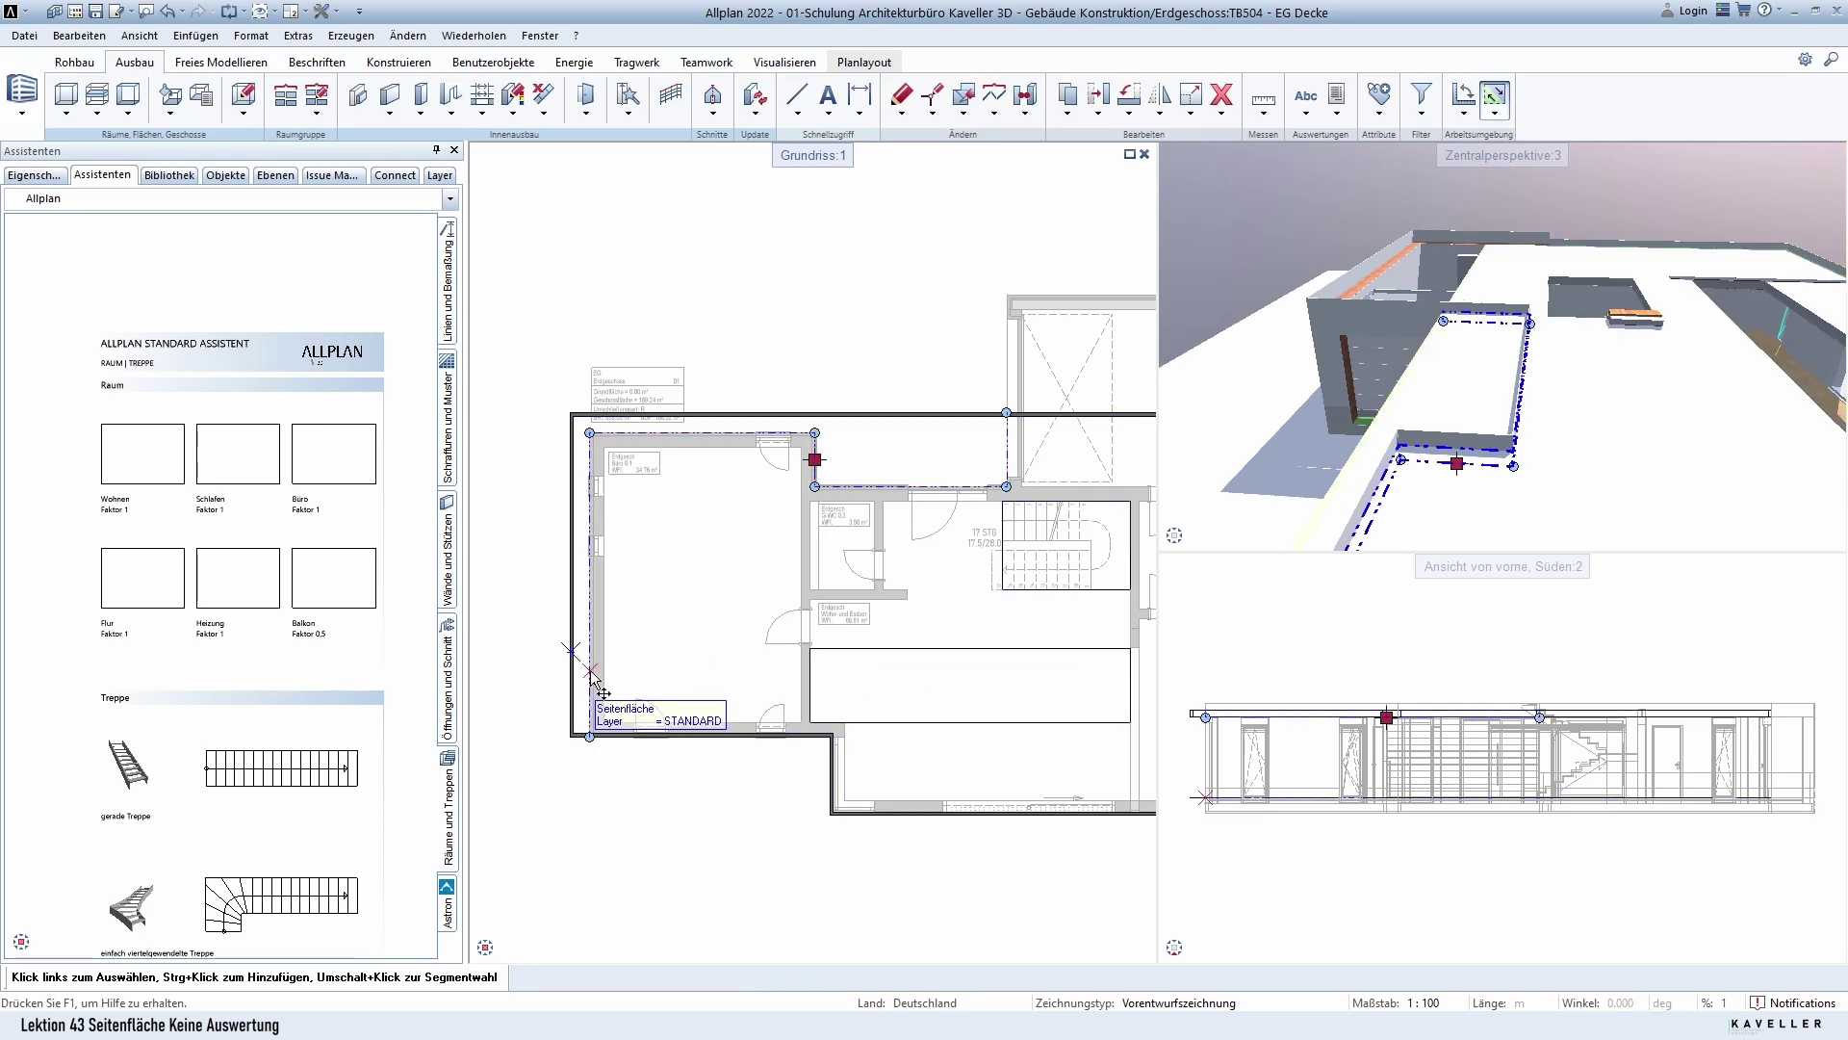
{"action": "scroll", "coordinate": [1247, 671], "scroll_direction": "up", "scroll_amount": 5}
{"action": "scroll", "coordinate": [1247, 671], "scroll_direction": "up", "scroll_amount": 2}
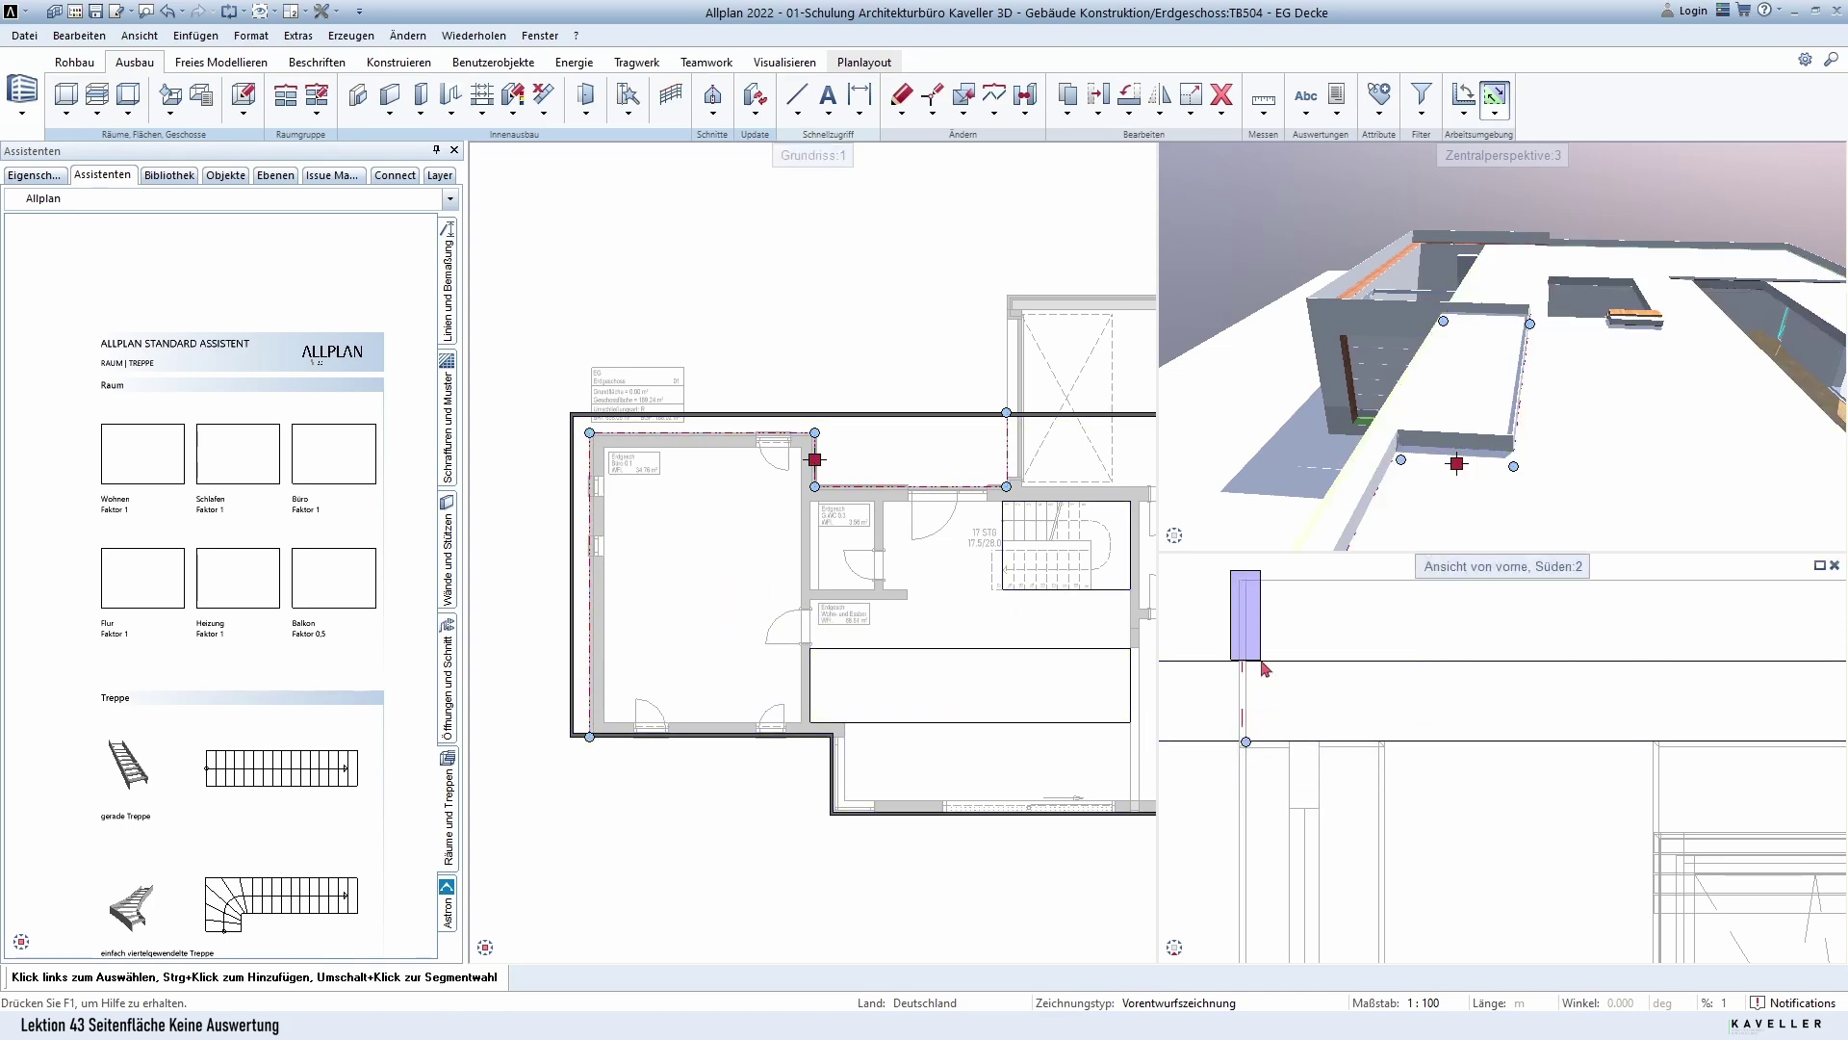
{"action": "key", "text": "Escape"}
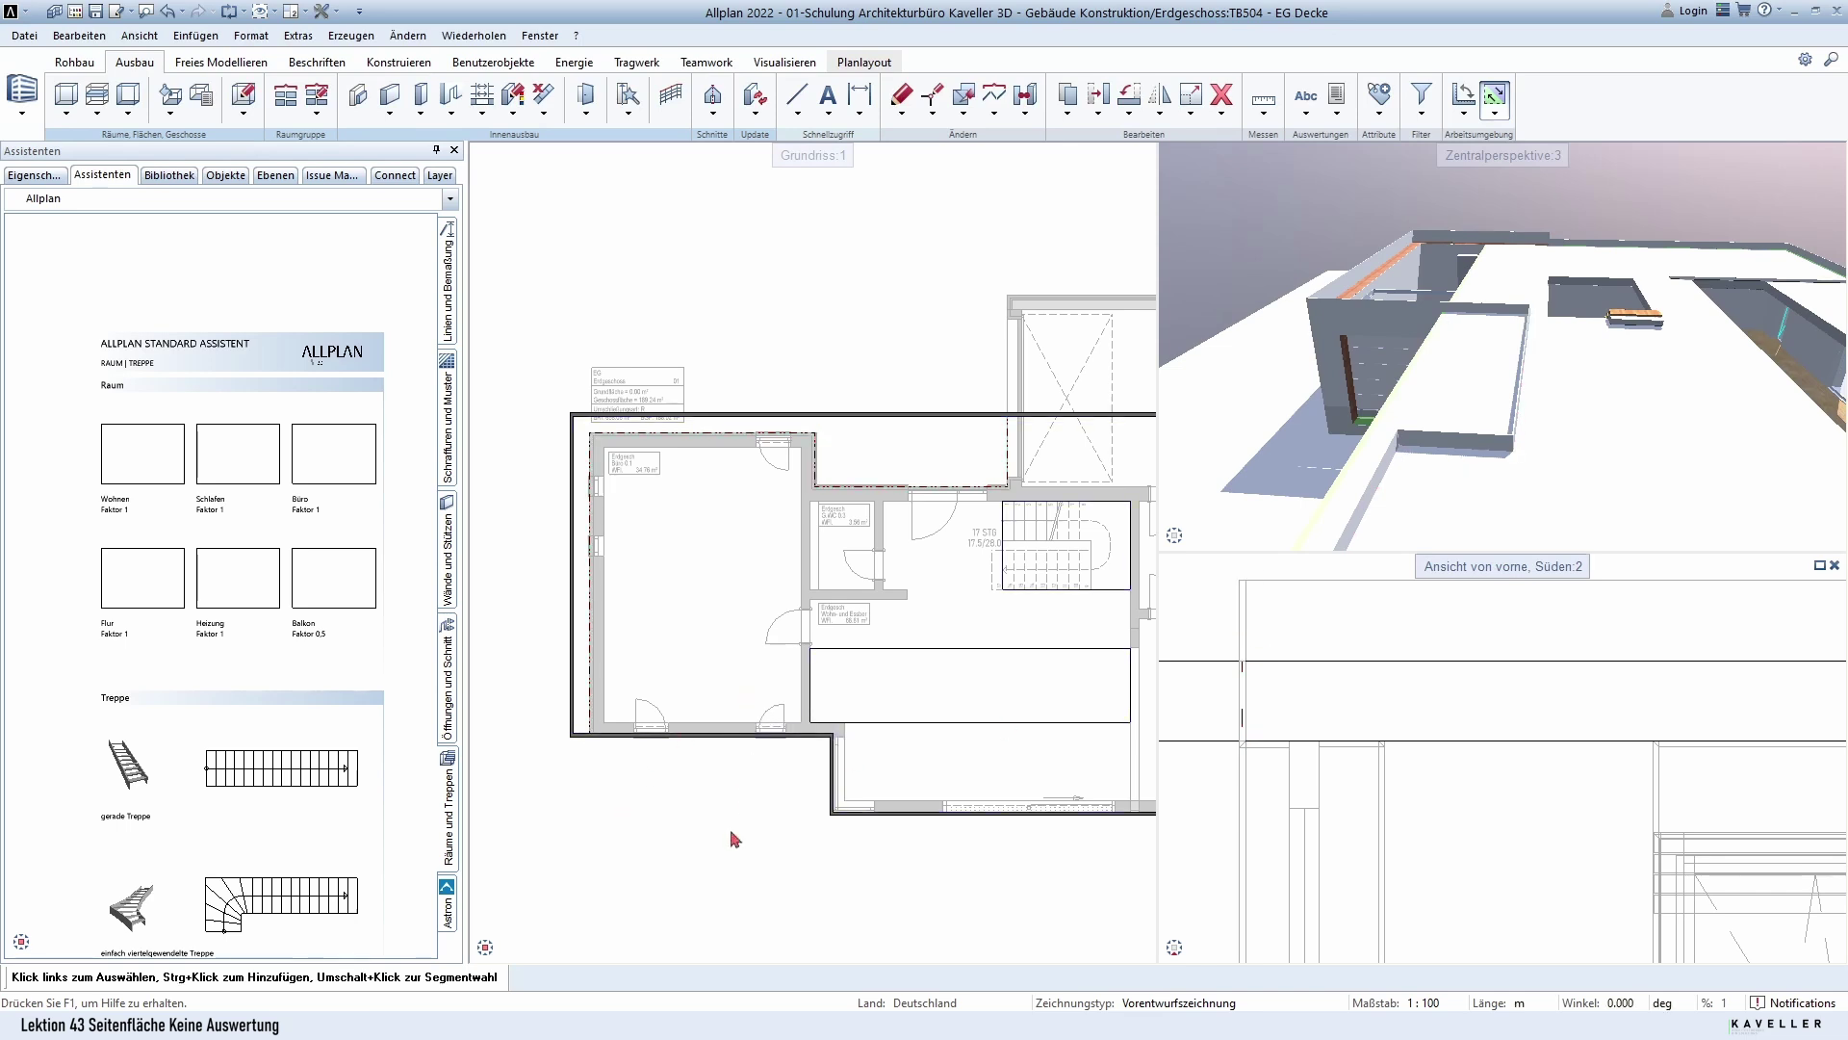
Switch the side surface's Unterkante to 'Bezug zur oberen Ebene', keeping the 0.2200 height.
{"action": "double_click", "coordinate": [593, 528]}
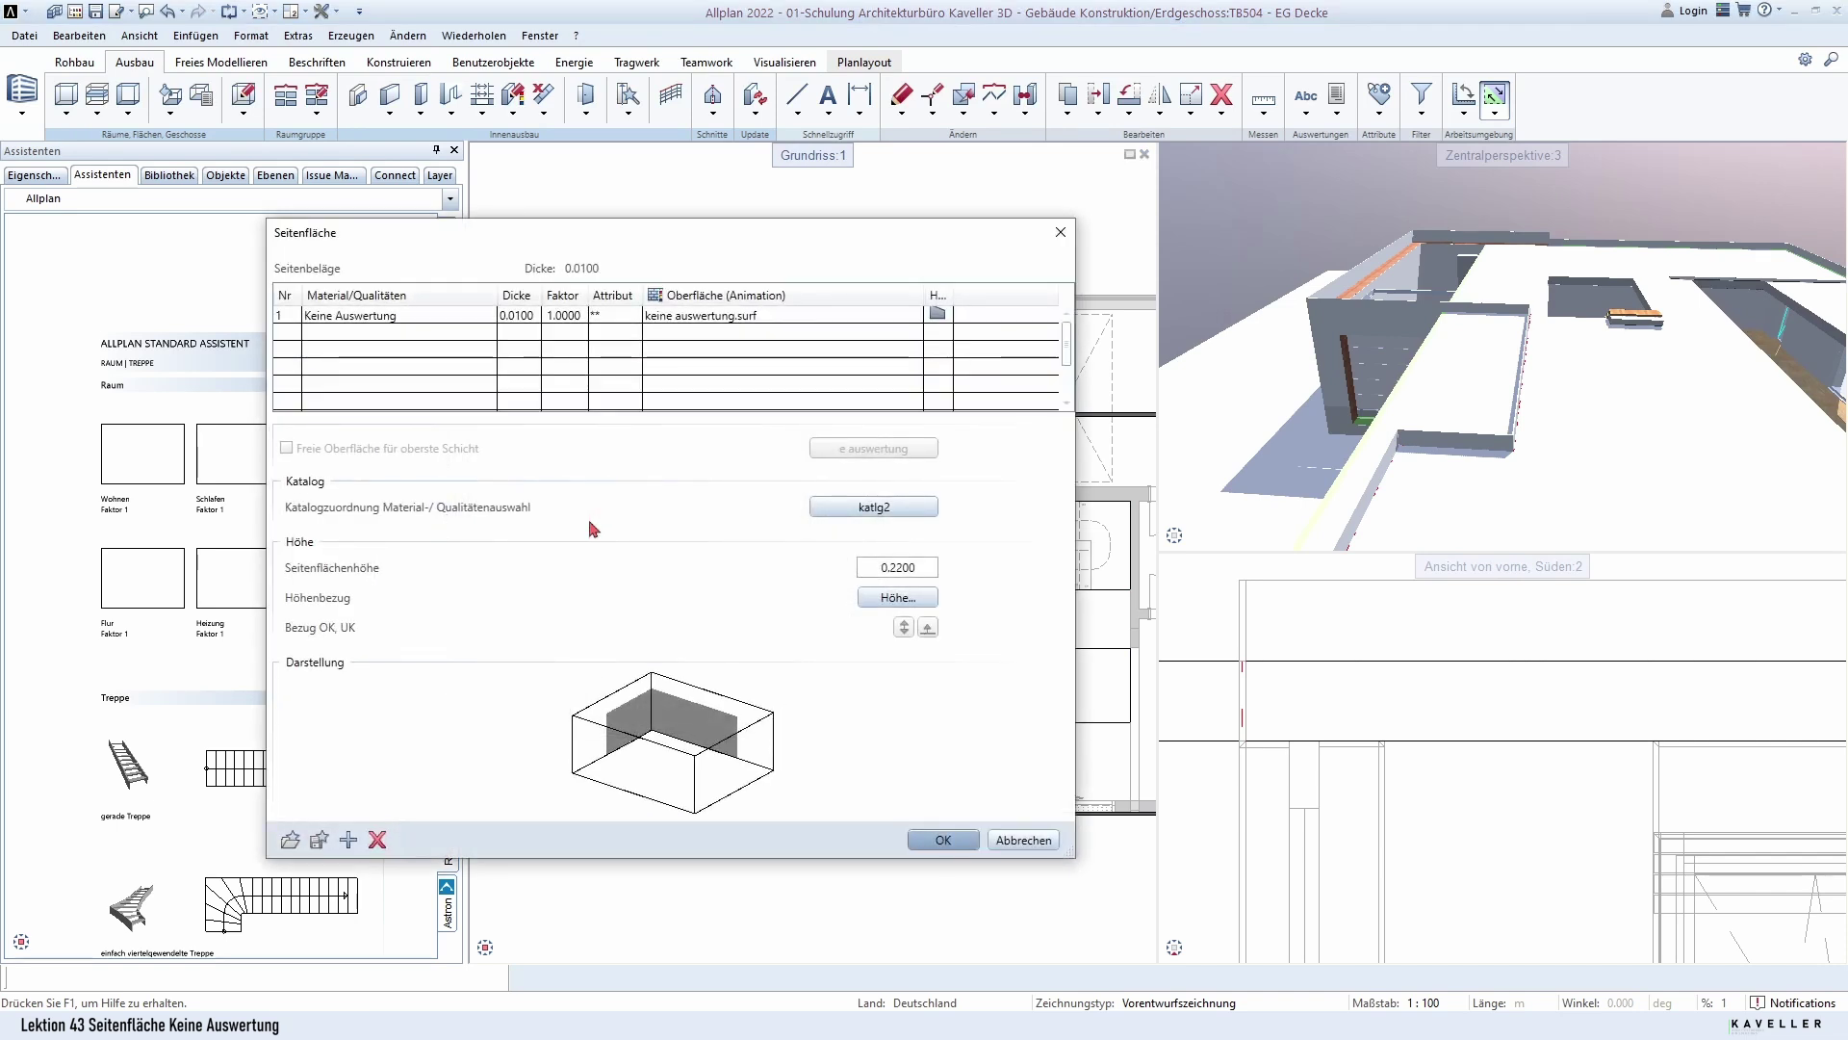
{"action": "left_click", "coordinate": [896, 599]}
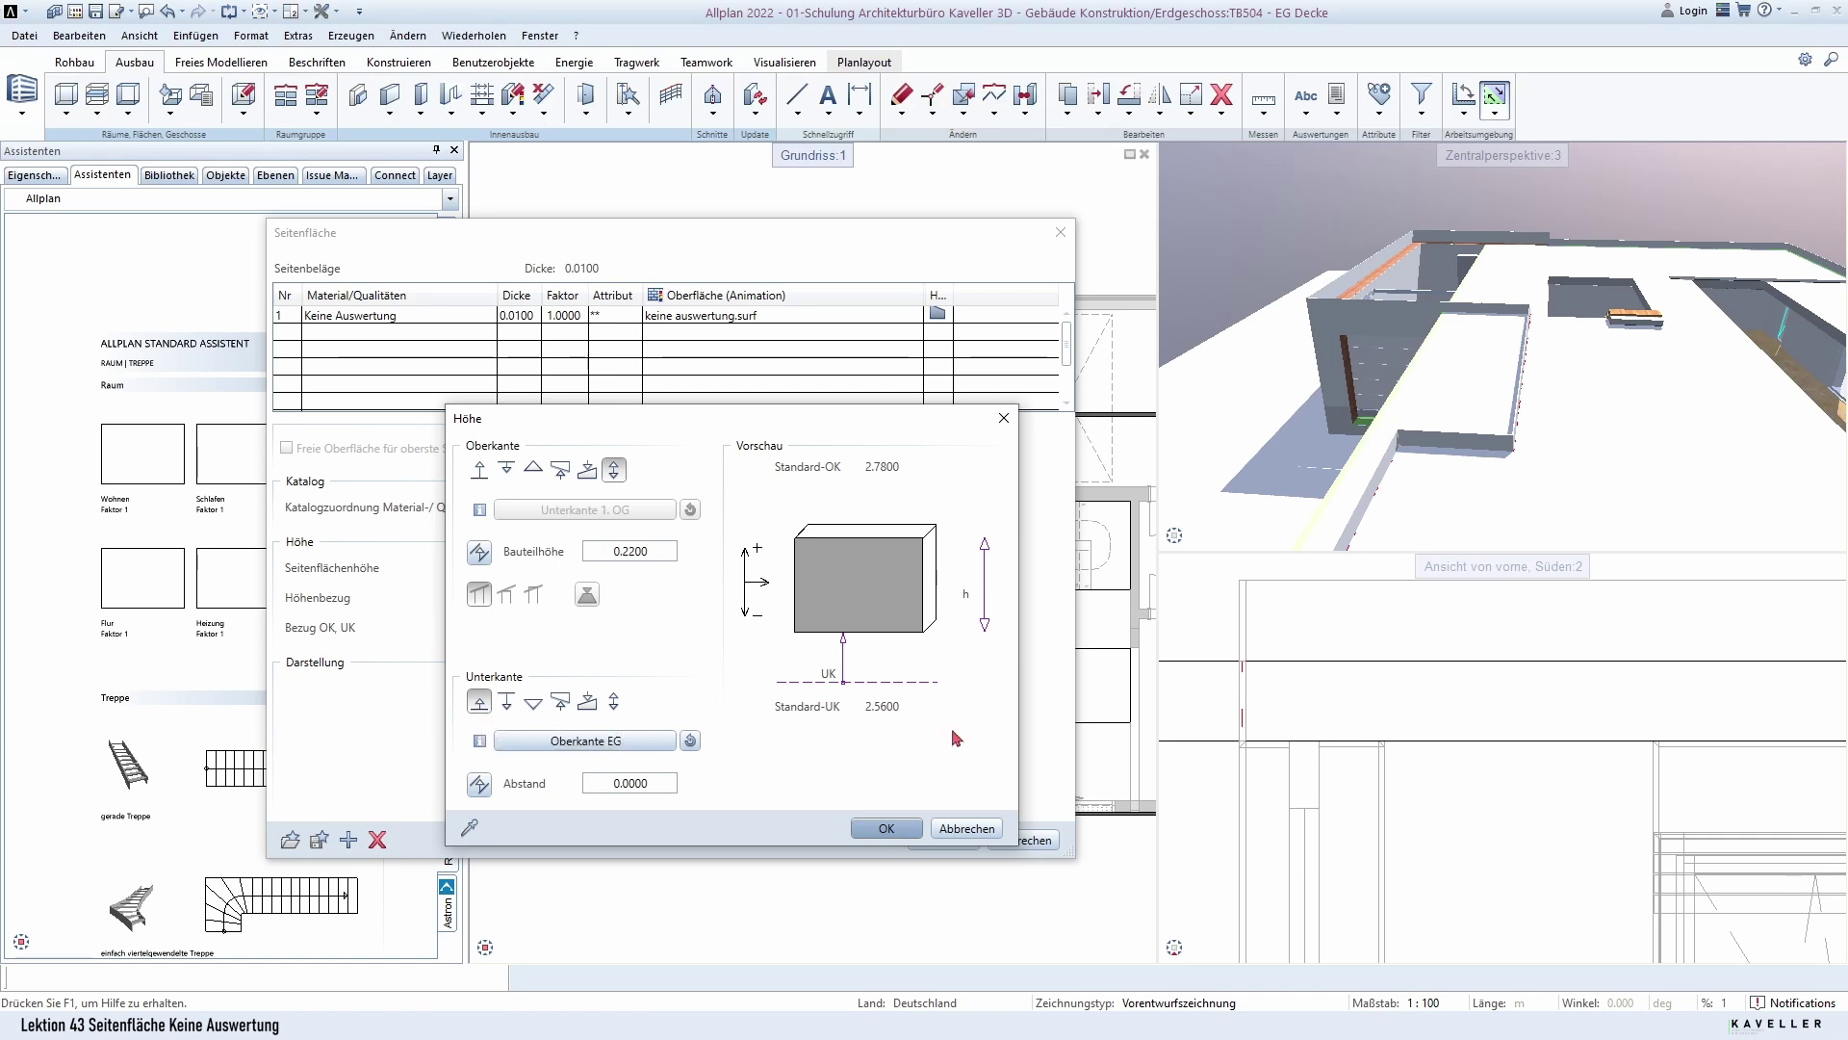
{"action": "left_click", "coordinate": [507, 705]}
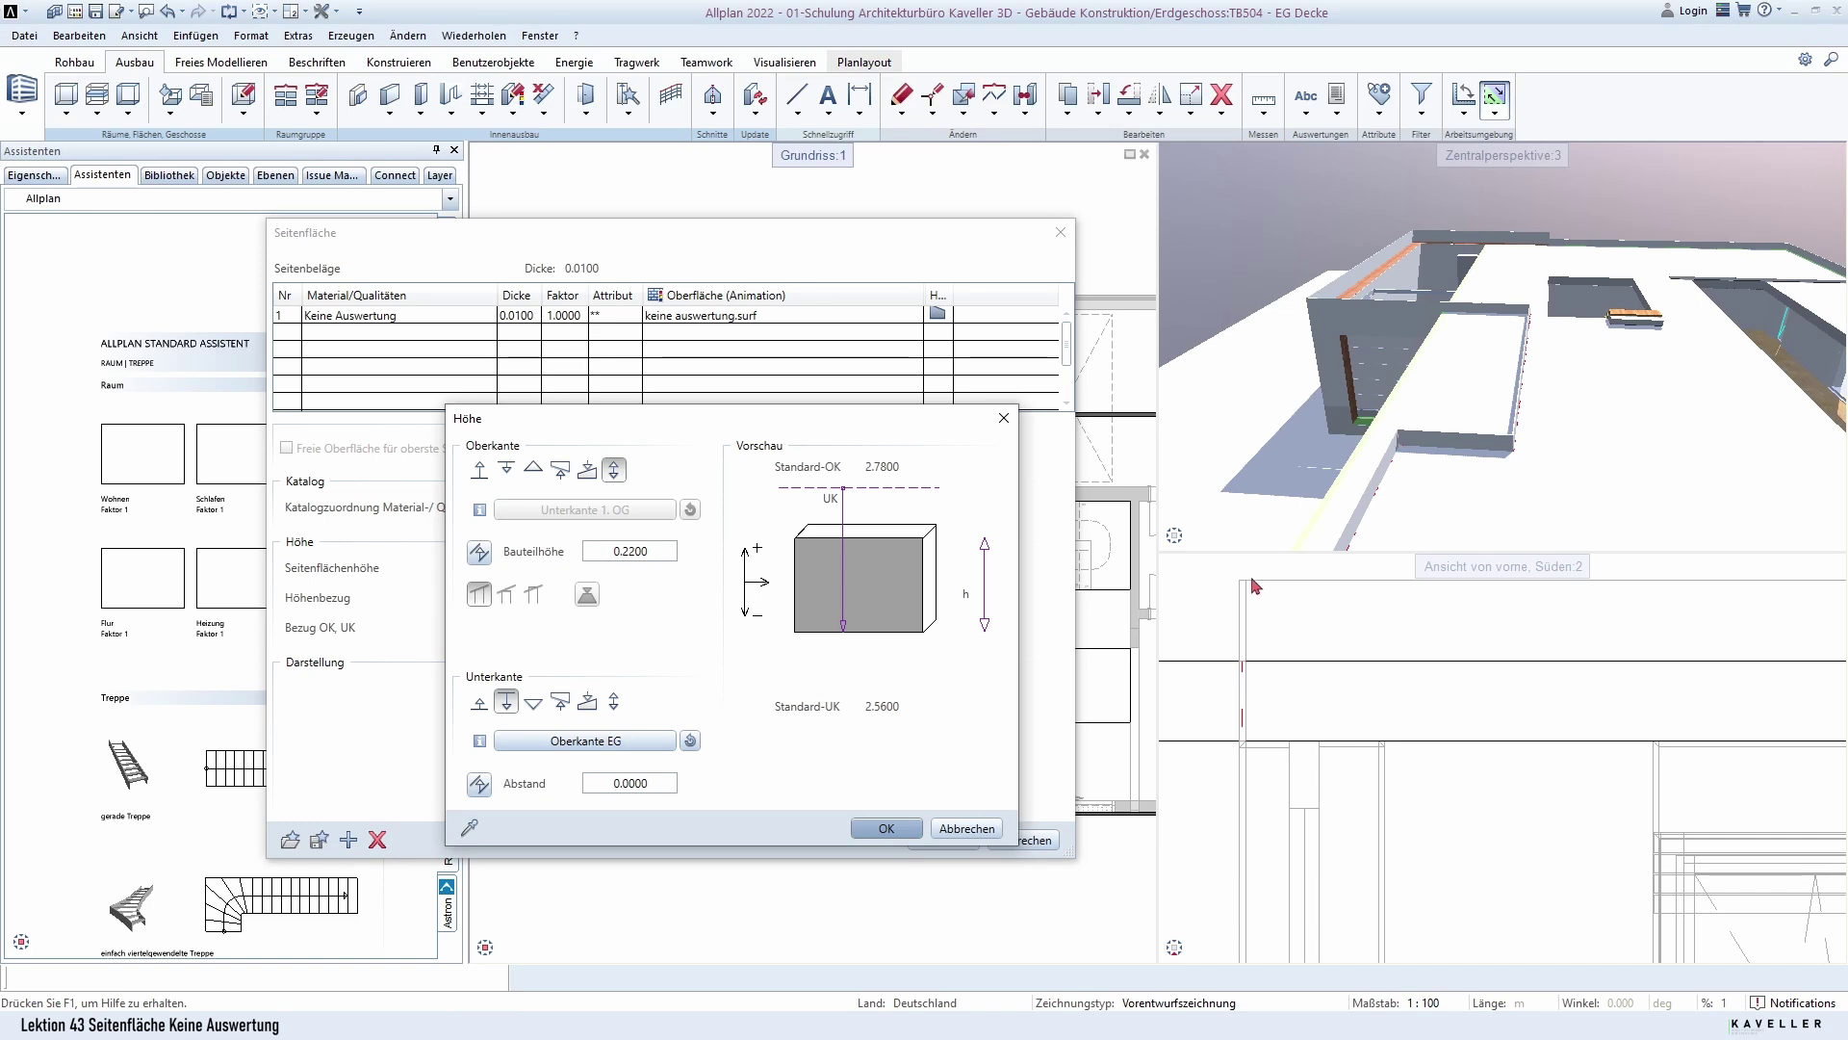
{"action": "left_click", "coordinate": [886, 829]}
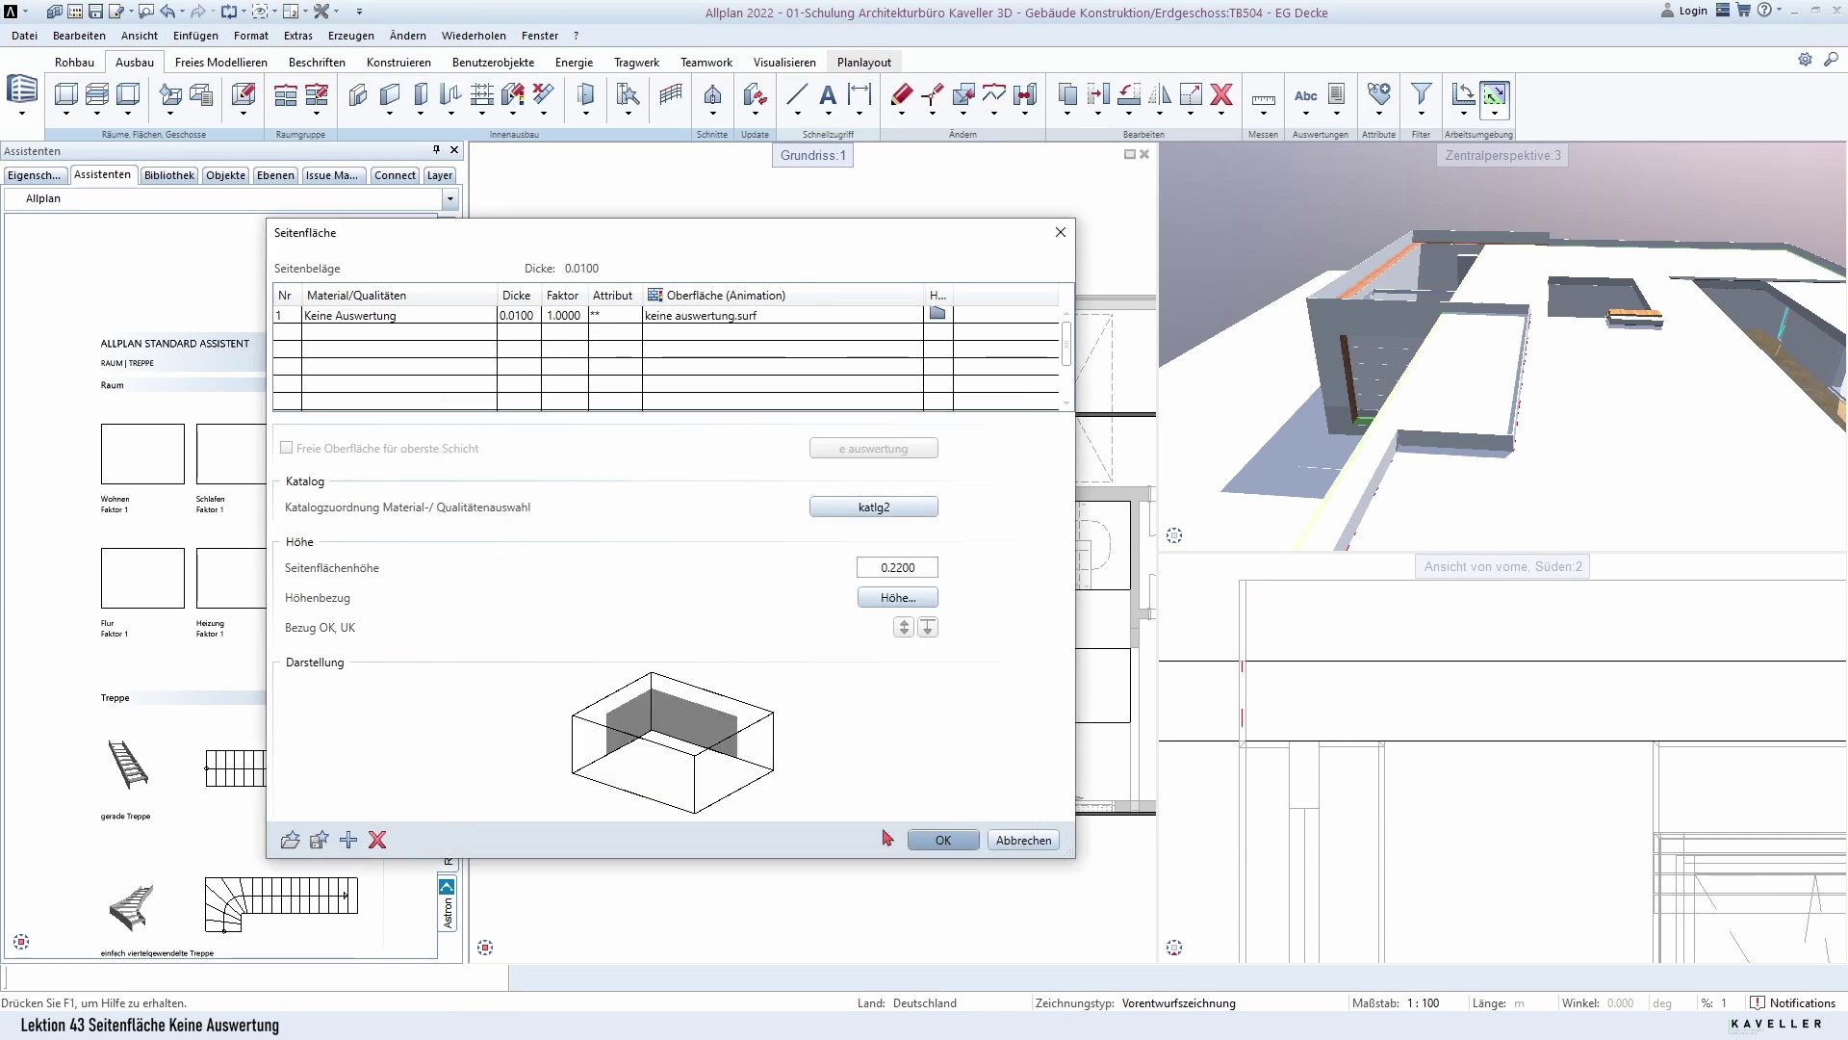
Apply the new height reference, orbit the 3D view, and review the Seitenfläche properties unchanged.
{"action": "left_click", "coordinate": [943, 839]}
{"action": "mouse_move", "coordinate": [1443, 414]}
{"action": "middle_mouse_down"}
{"action": "mouse_move", "coordinate": [1494, 431]}
{"action": "mouse_move", "coordinate": [1458, 399]}
{"action": "mouse_move", "coordinate": [1600, 298]}
{"action": "mouse_move", "coordinate": [1316, 272]}
{"action": "mouse_move", "coordinate": [1328, 405]}
{"action": "middle_mouse_up"}
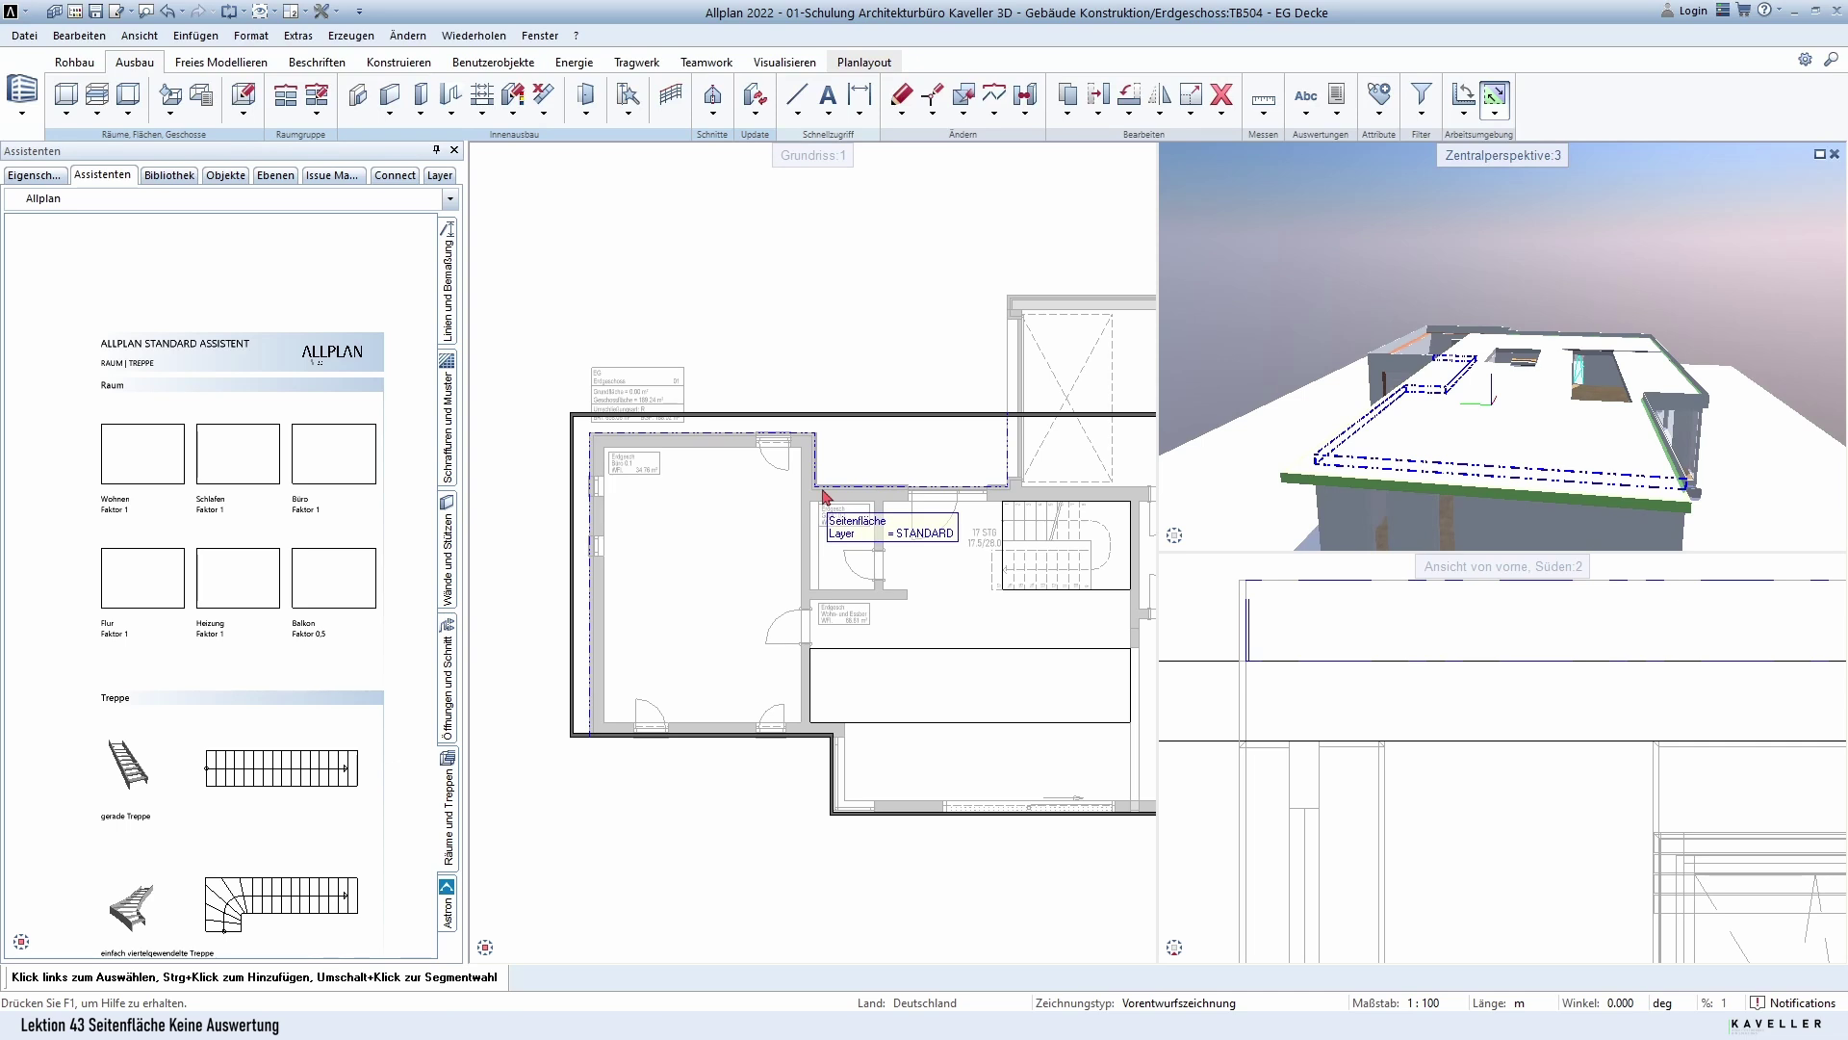
{"action": "double_click", "coordinate": [825, 497]}
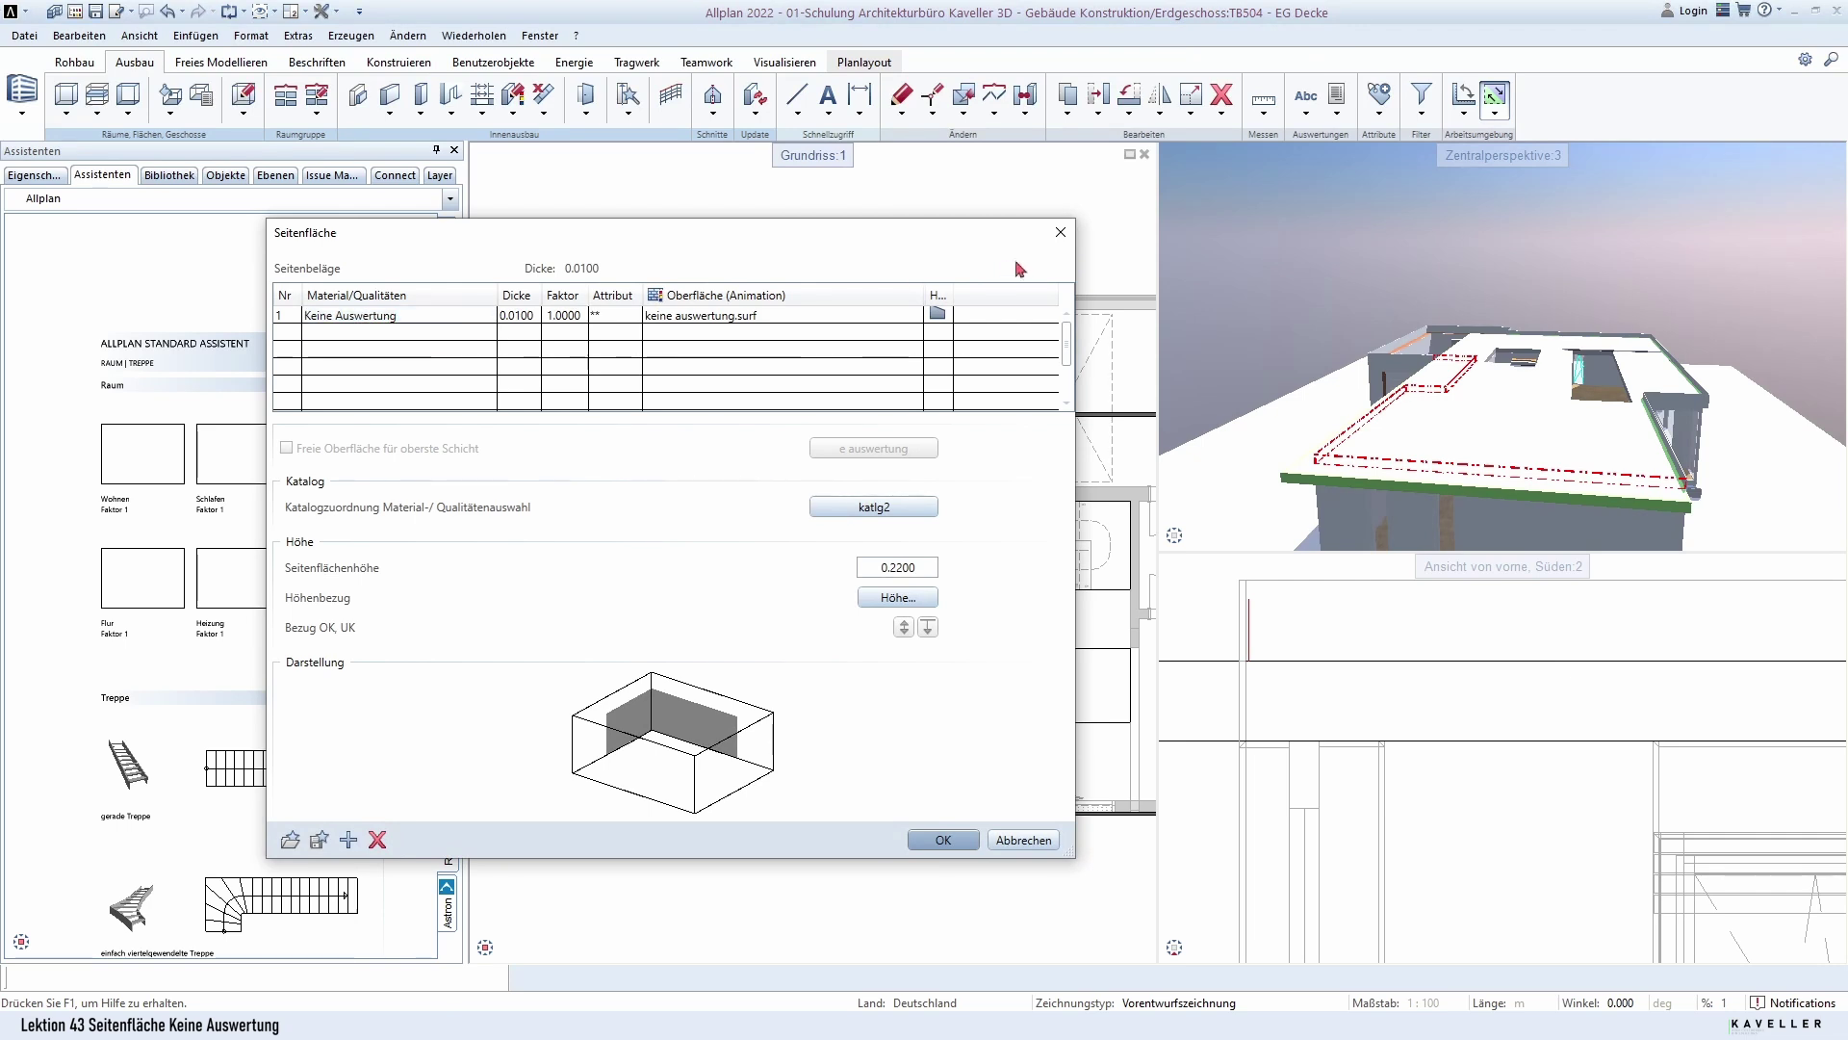
{"action": "left_click", "coordinate": [1061, 232]}
{"action": "middle_click_drag", "start_coordinate": [1396, 366], "coordinate": [1521, 376]}
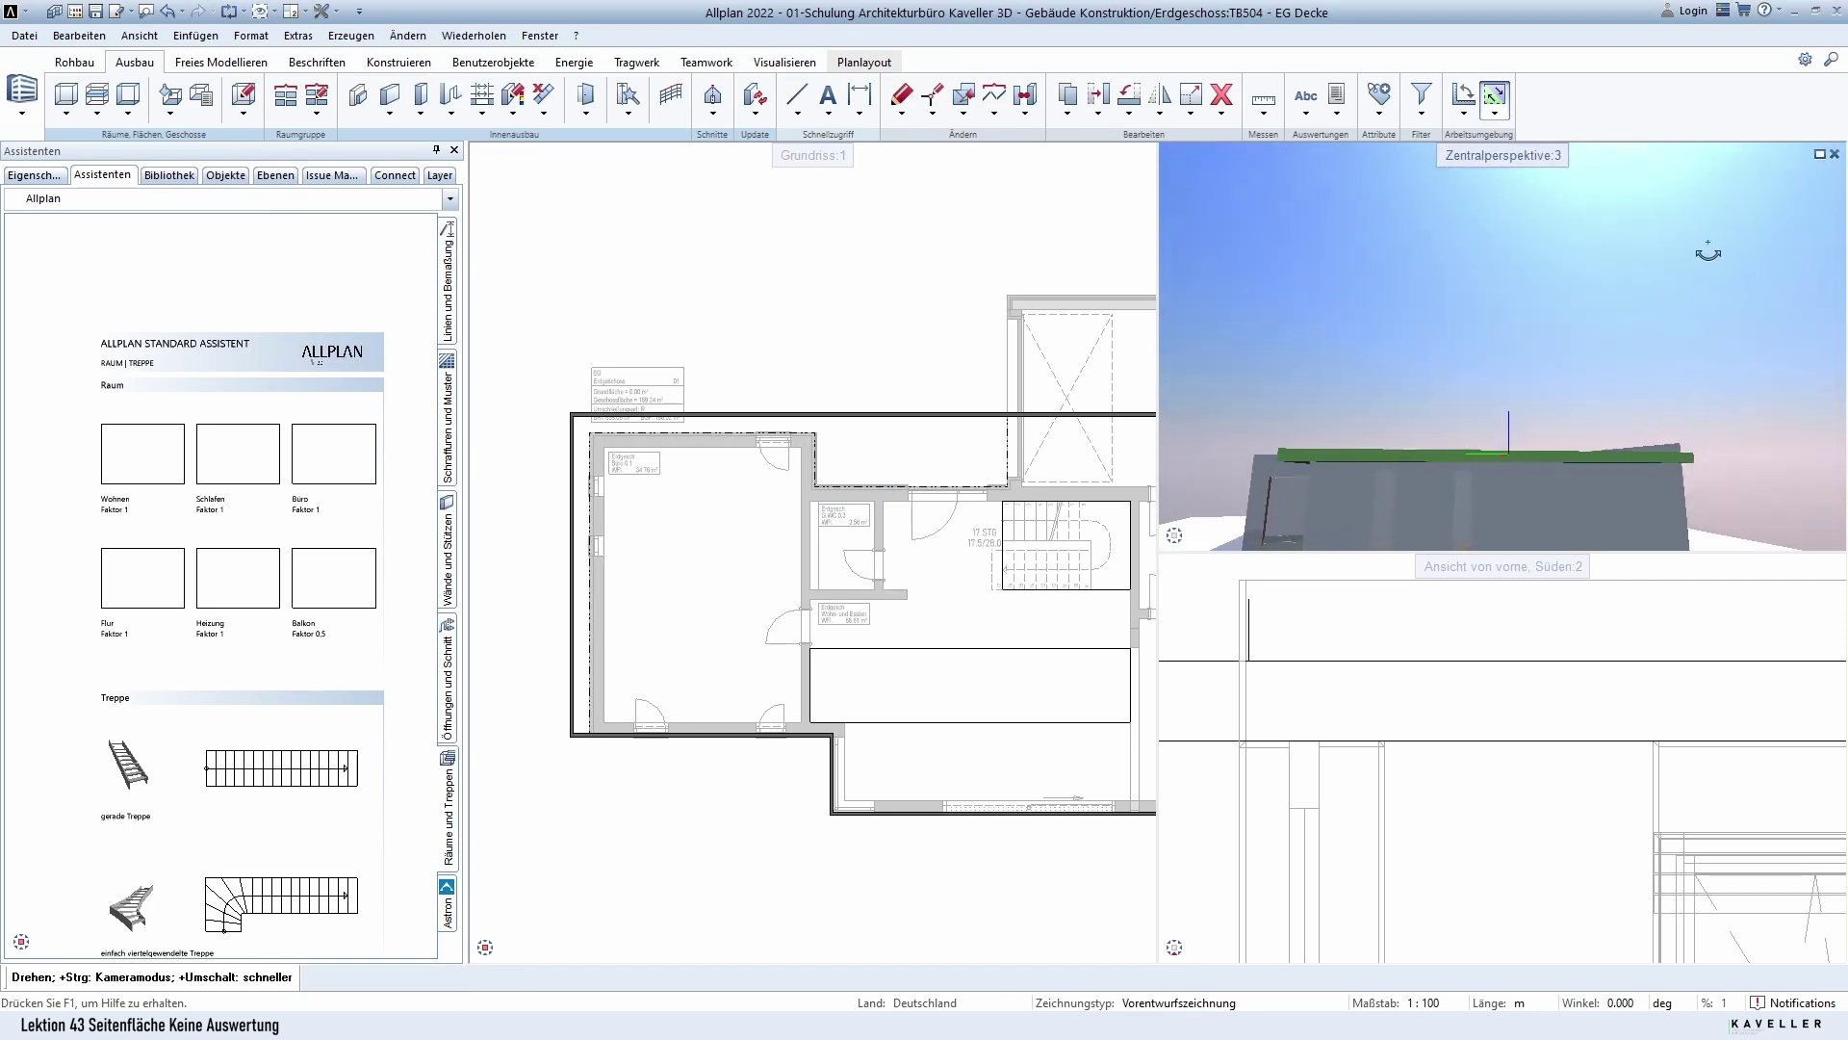
{"action": "middle_click_drag", "start_coordinate": [1521, 378], "coordinate": [1367, 412]}
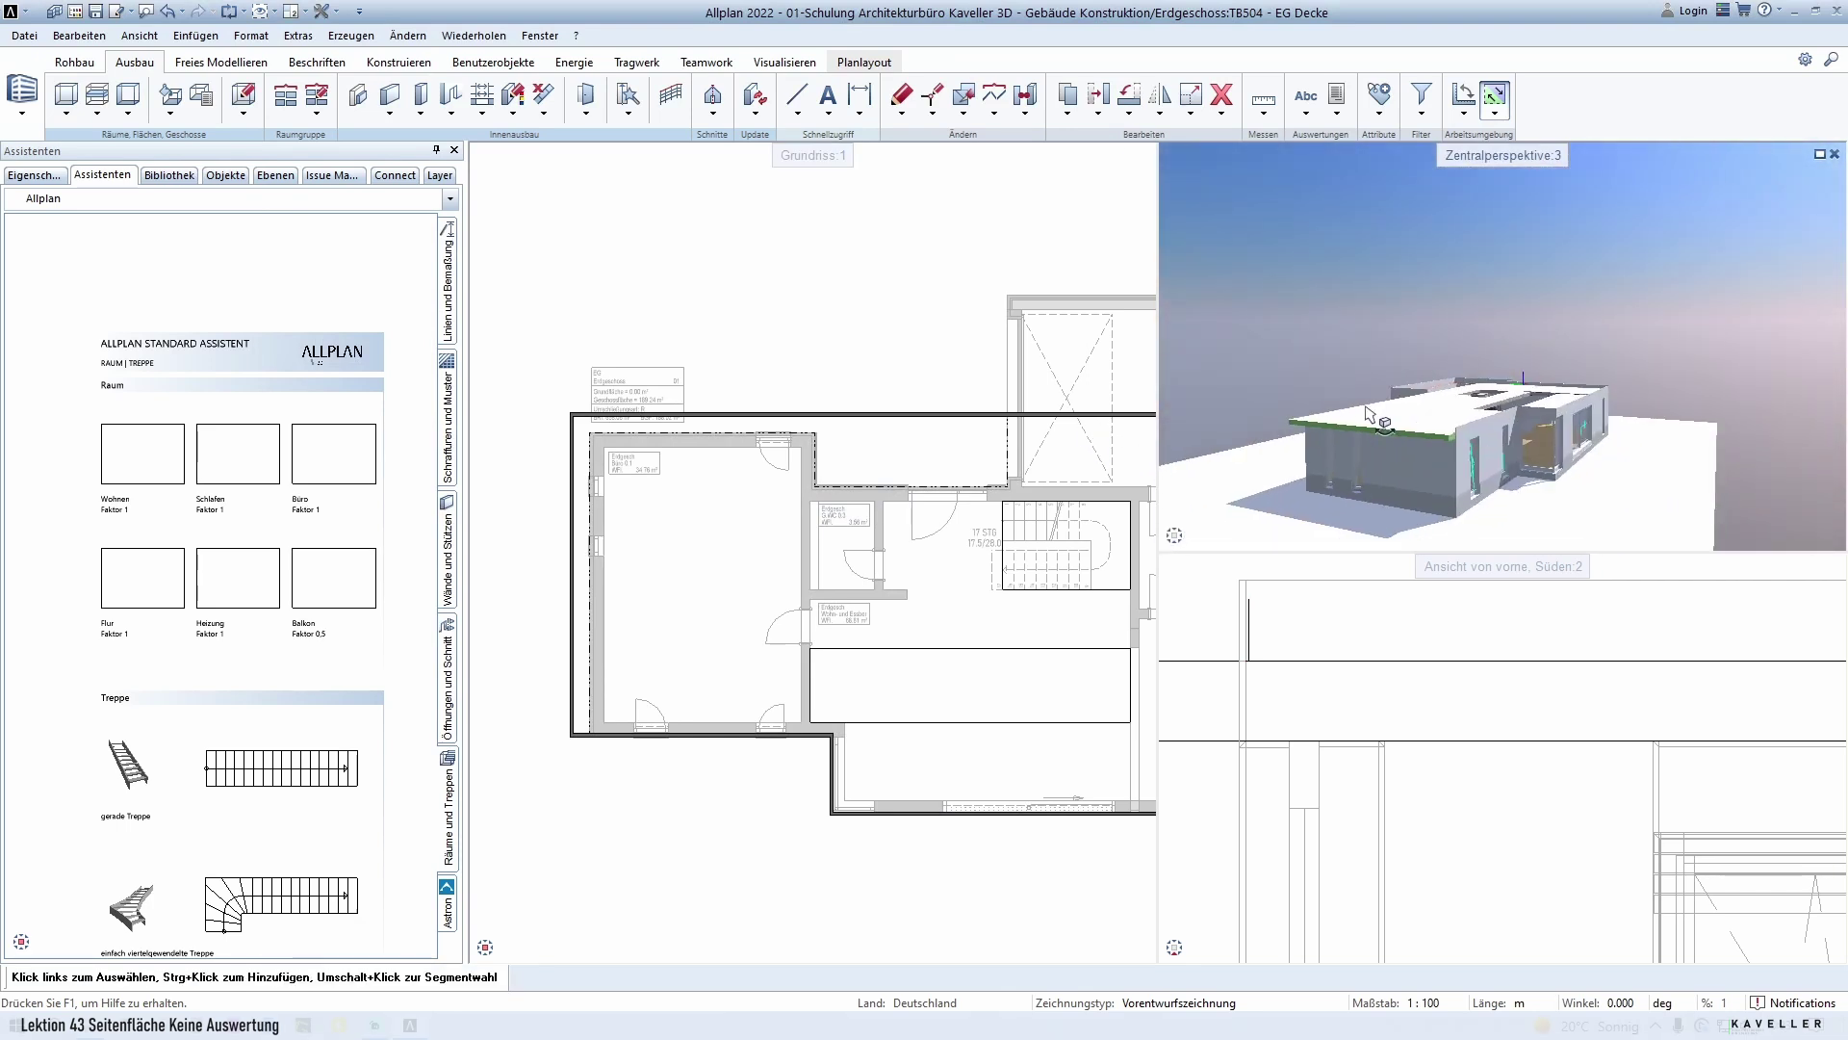